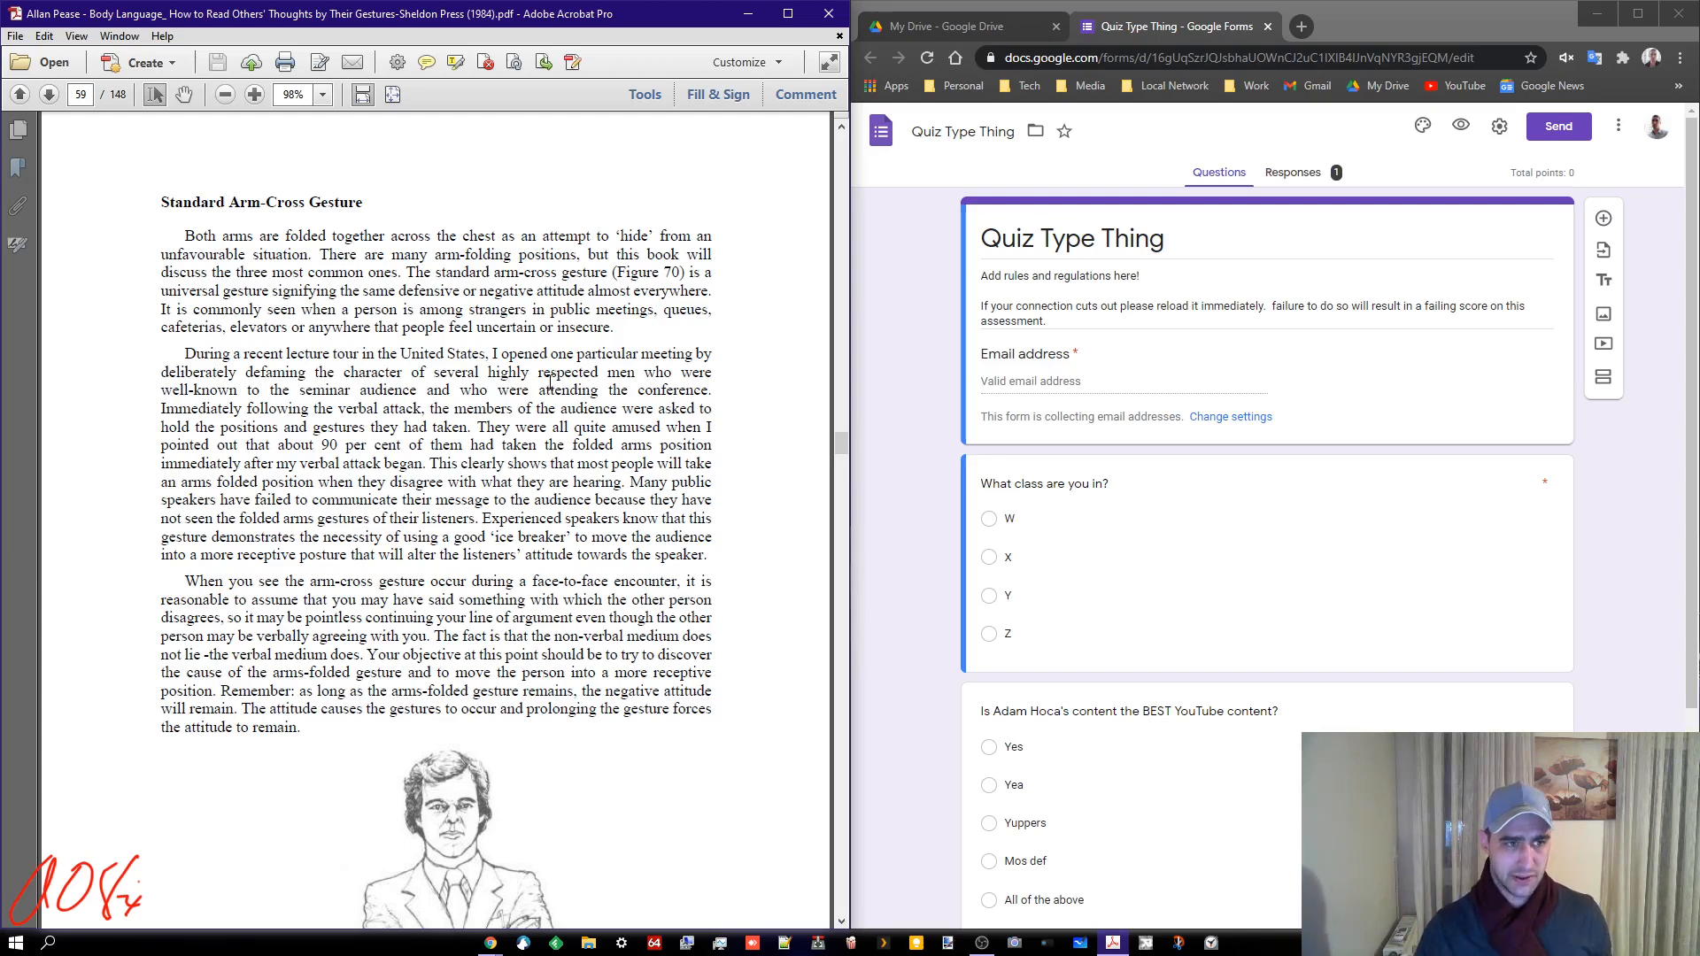
{"action": "left_click", "coordinate": [15, 36]}
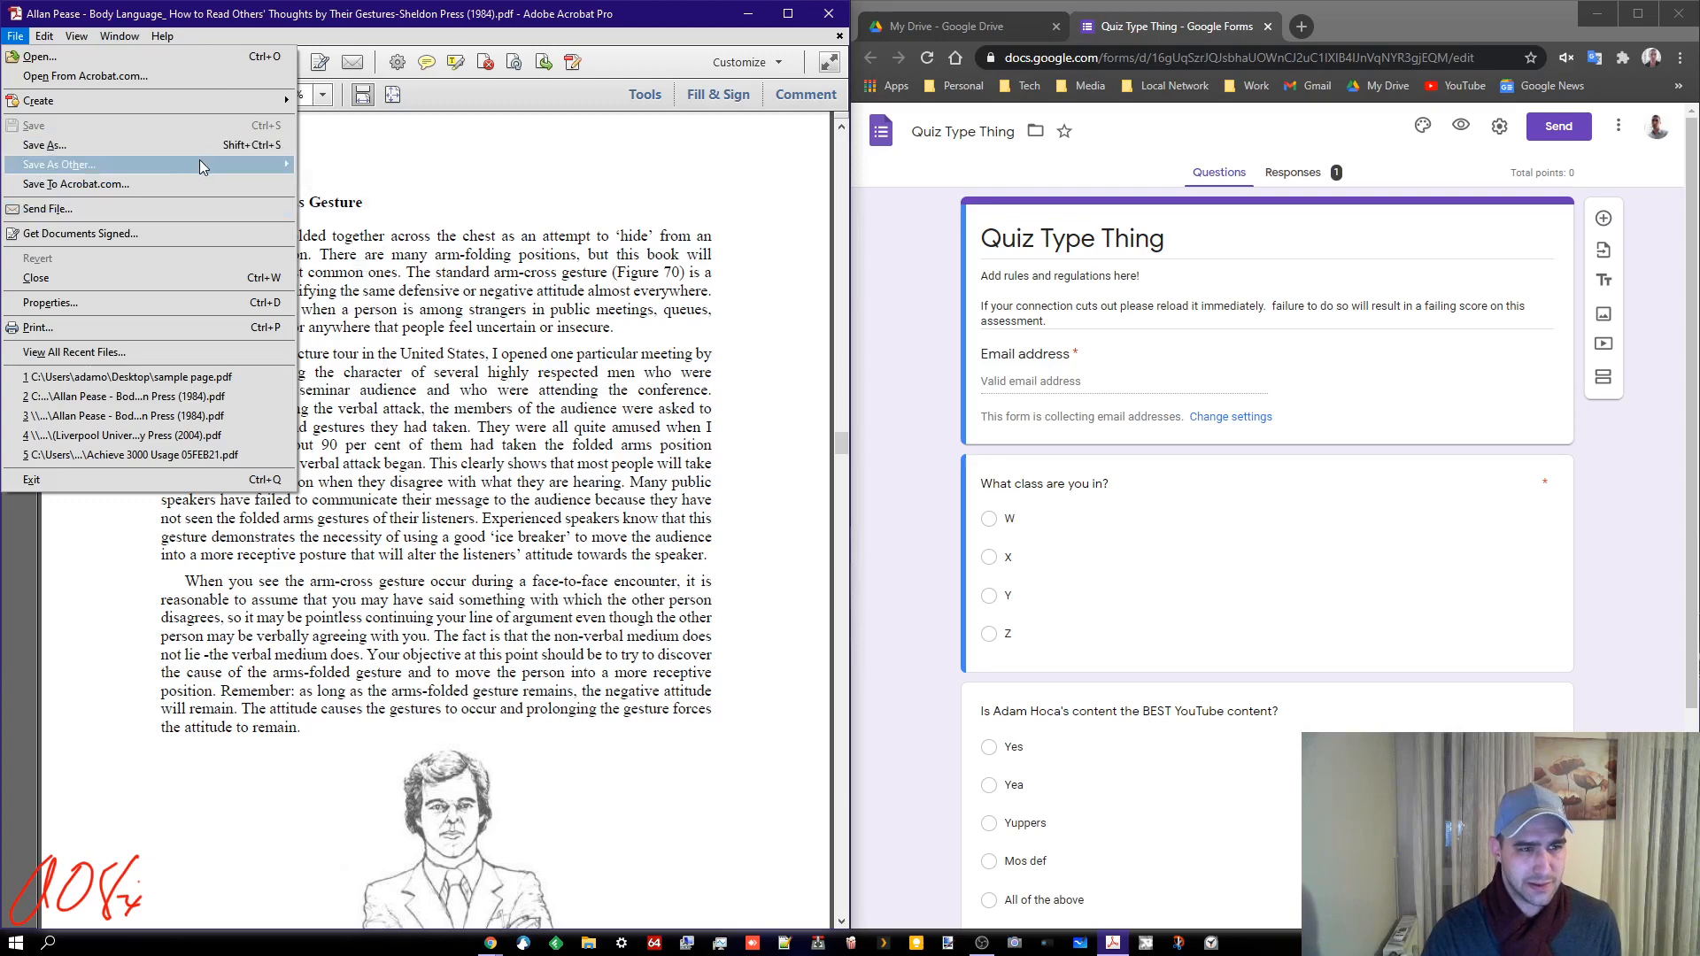
{"action": "mouse_move", "coordinate": [200, 161]}
{"action": "mouse_move", "coordinate": [378, 168]}
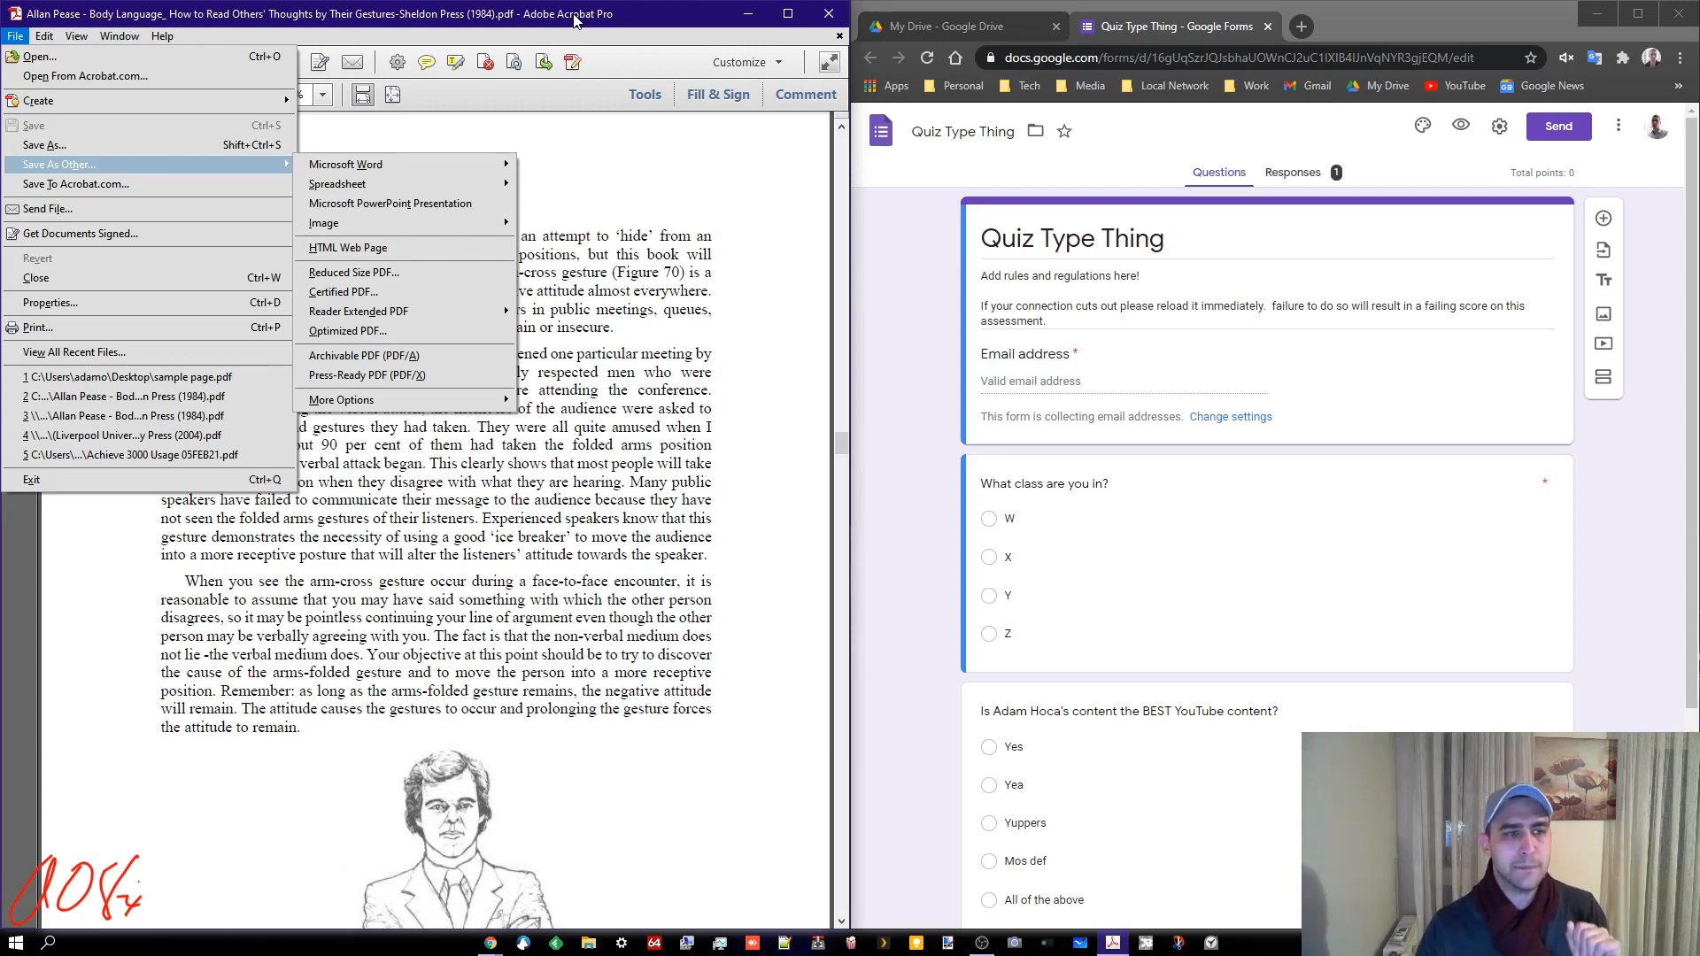
{"action": "left_click", "coordinate": [625, 310]}
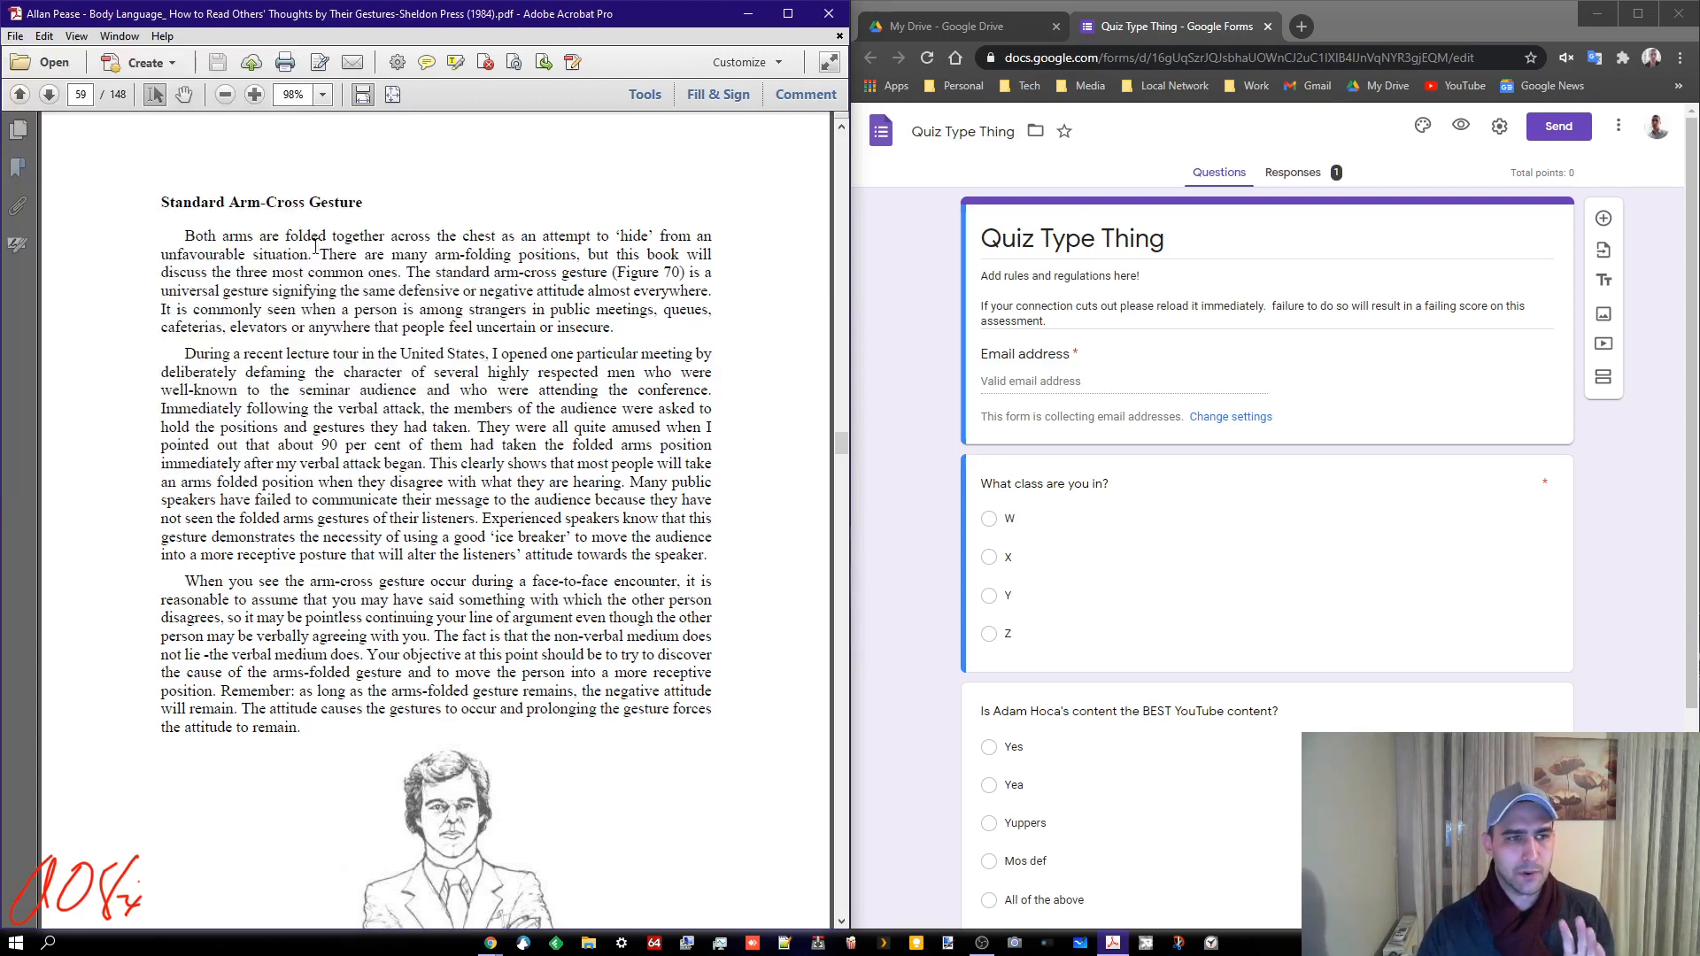
- Print only the current page to Adobe PDF and save it on the Desktop, replacing the existing "sample page" file
{"action": "left_click", "coordinate": [15, 35]}
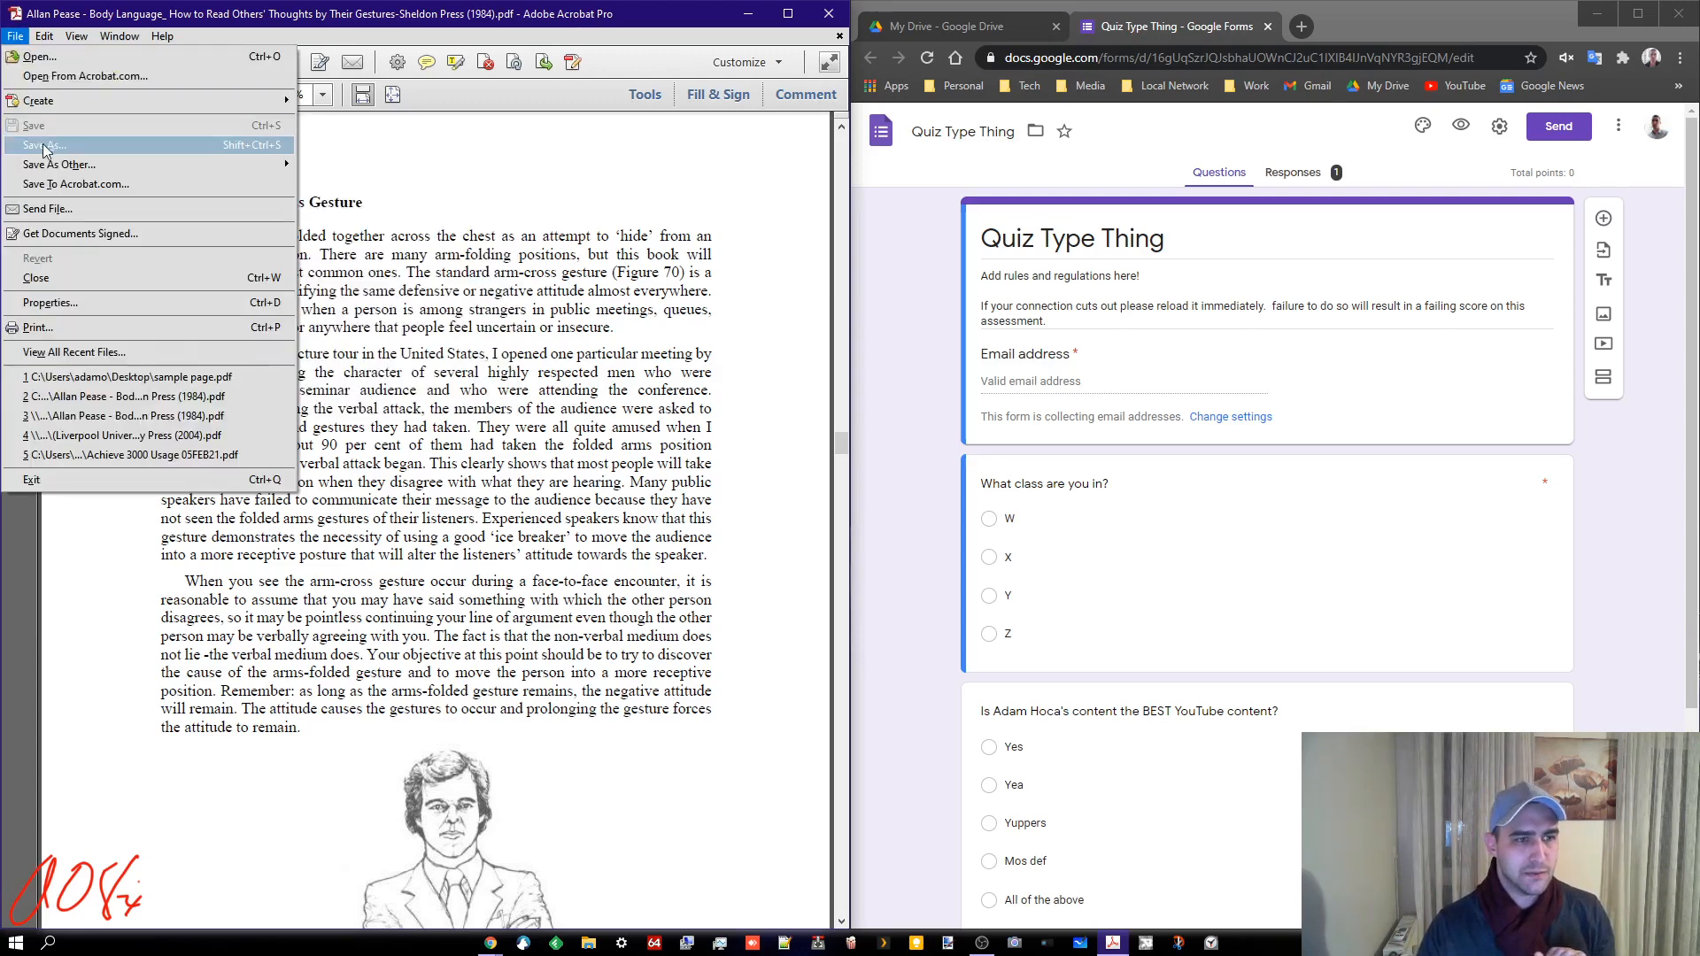
{"action": "left_click", "coordinate": [75, 328]}
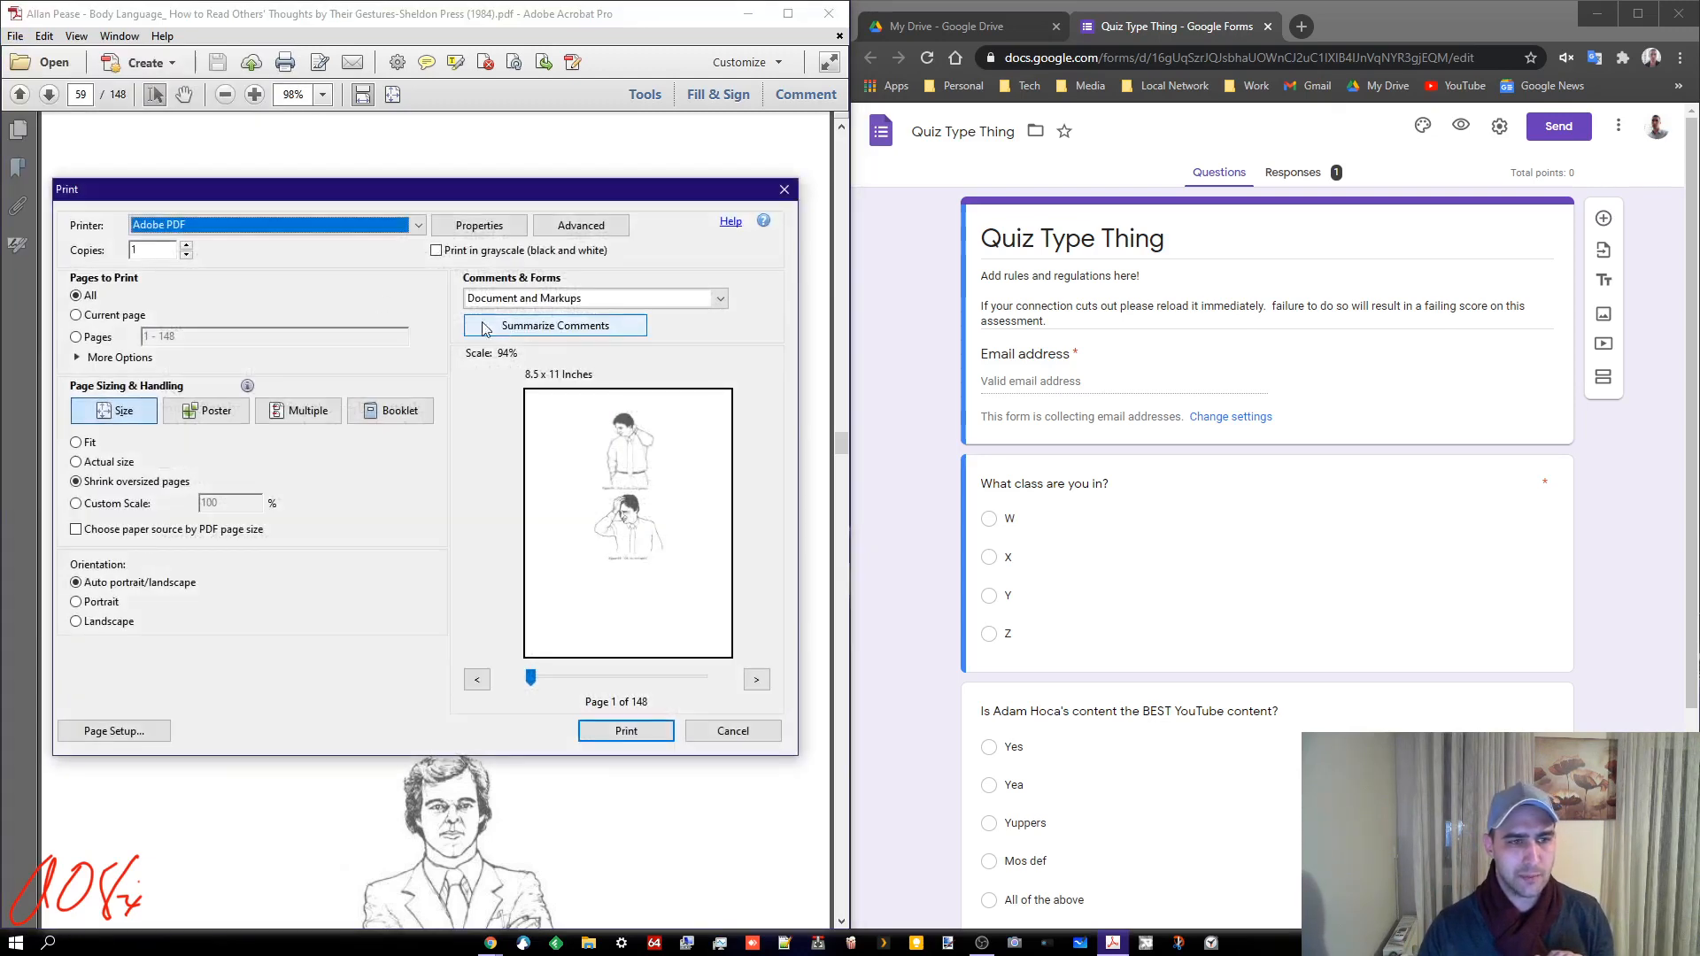
{"action": "left_click", "coordinate": [108, 321]}
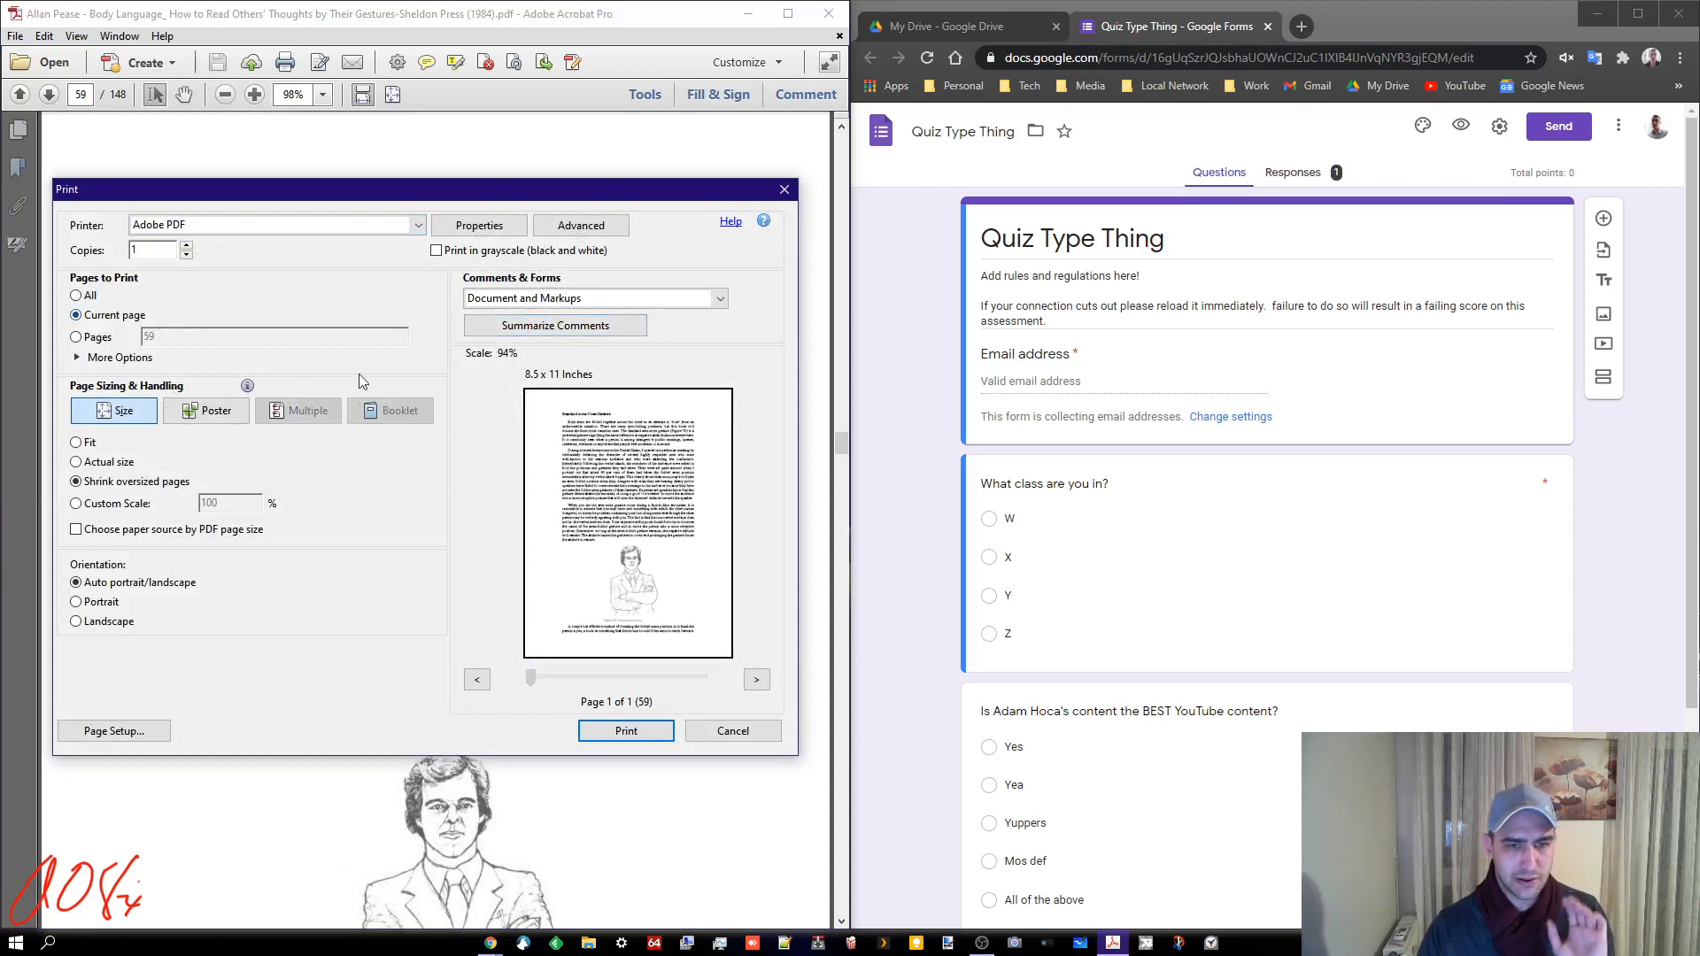
{"action": "left_click", "coordinate": [627, 731]}
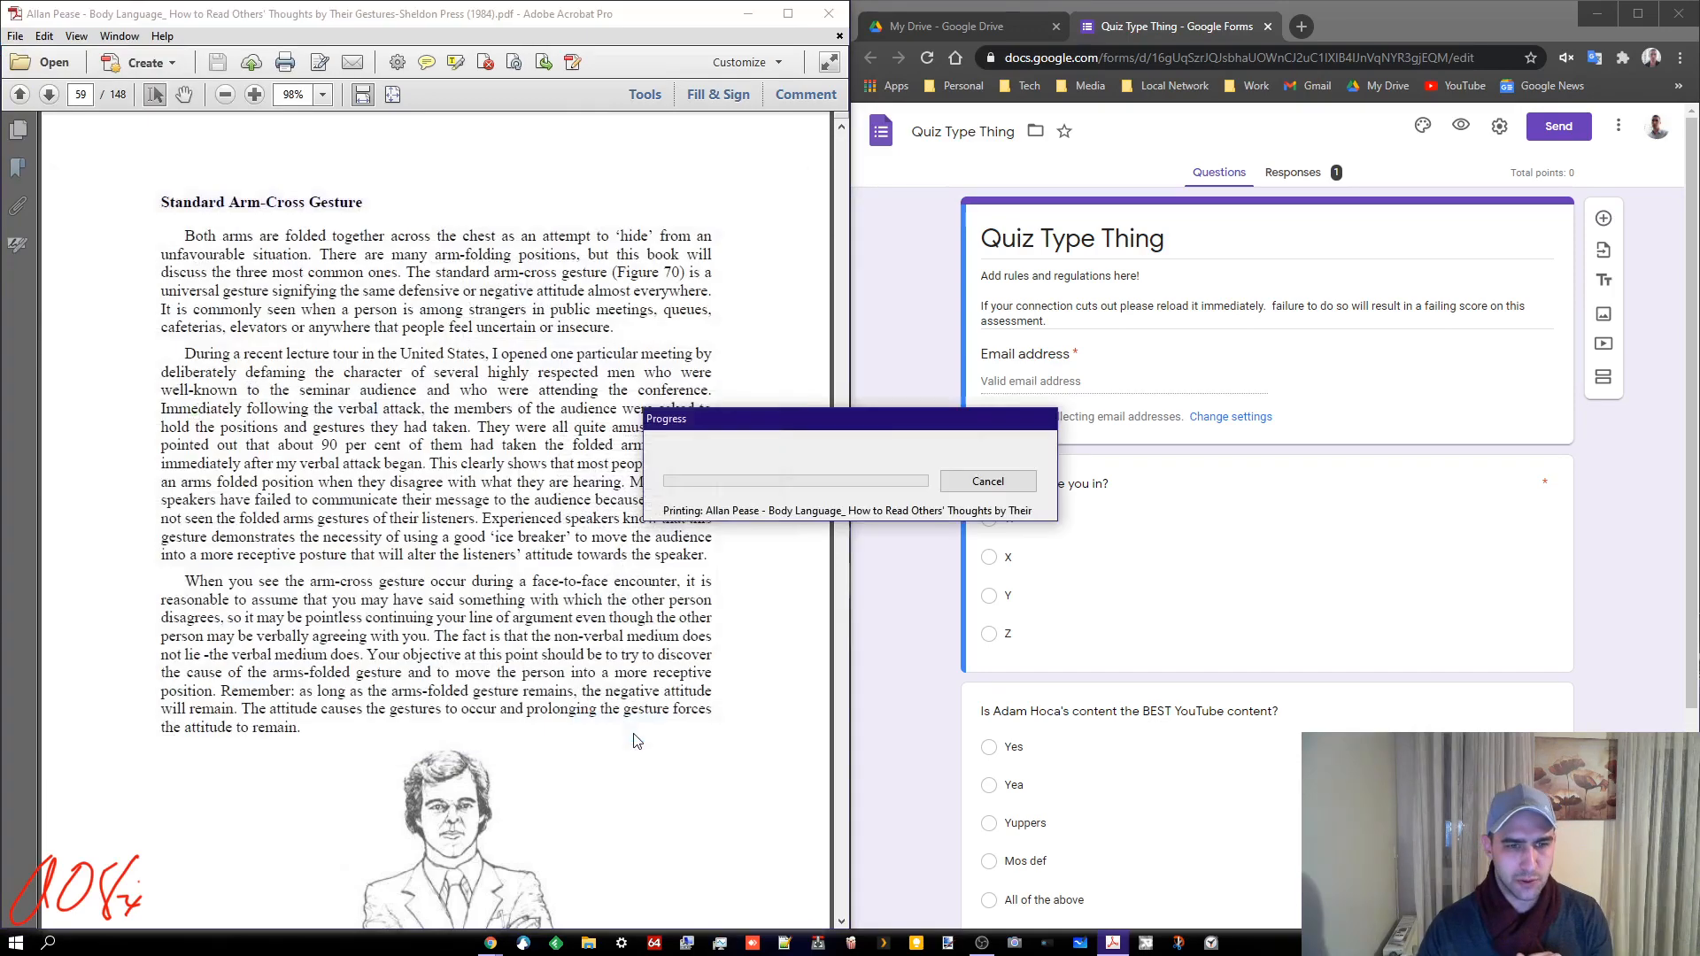
{"action": "left_click", "coordinate": [695, 151]}
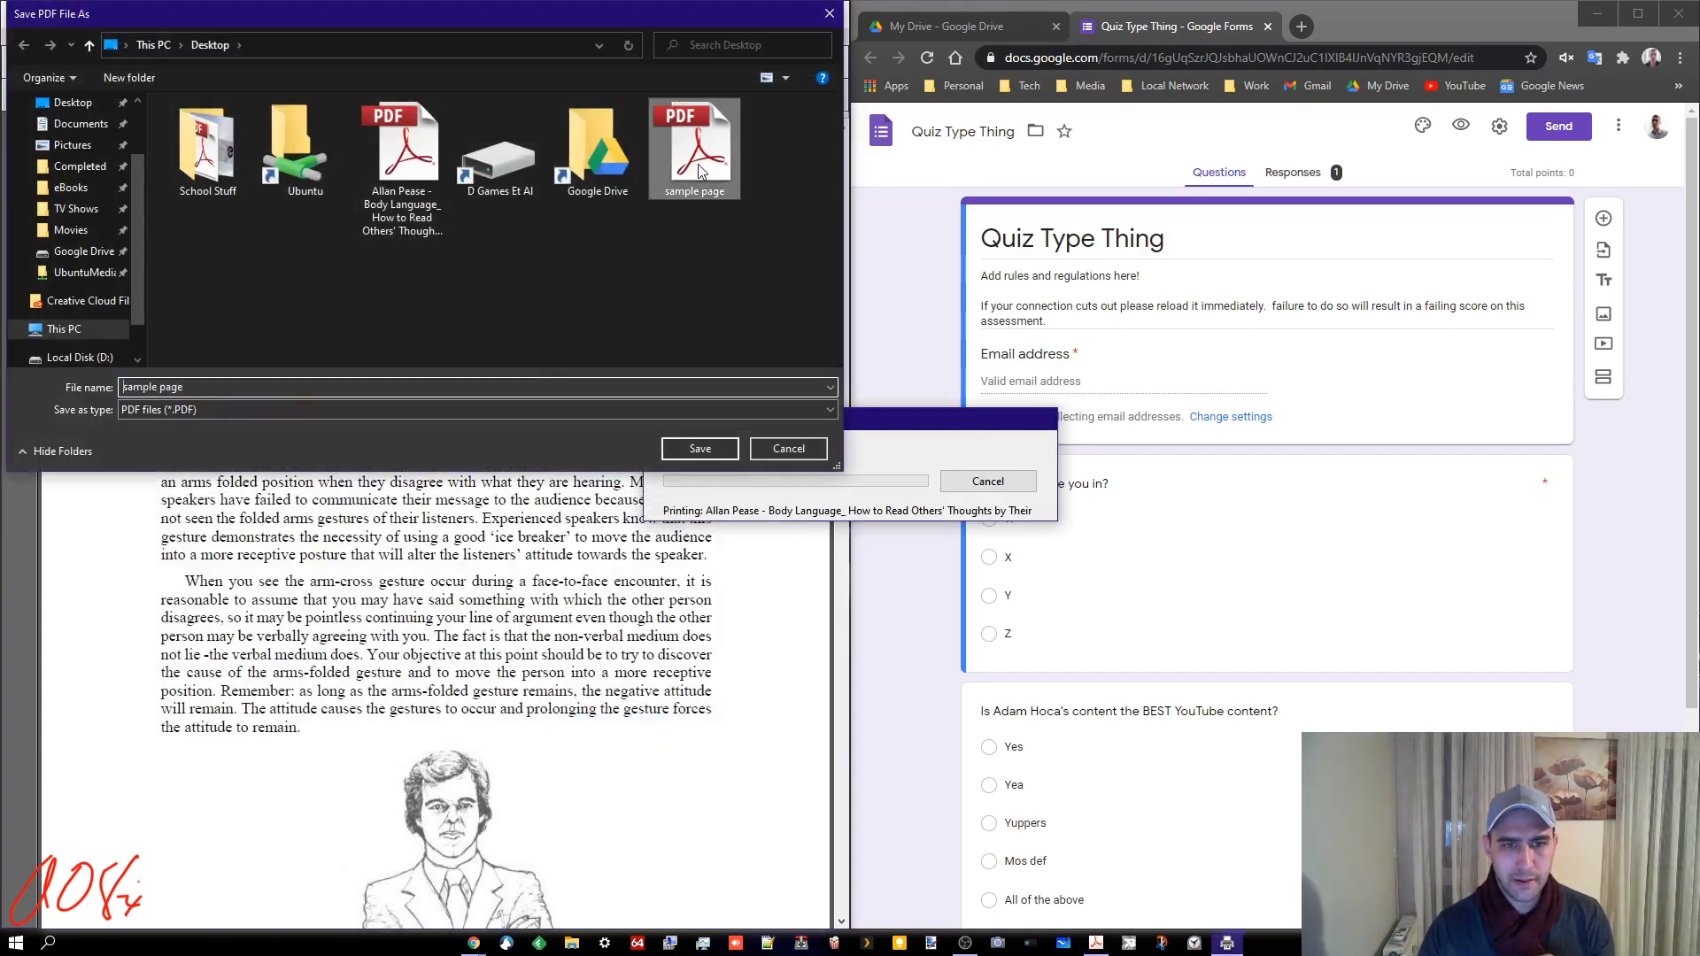
{"action": "left_click", "coordinate": [699, 448]}
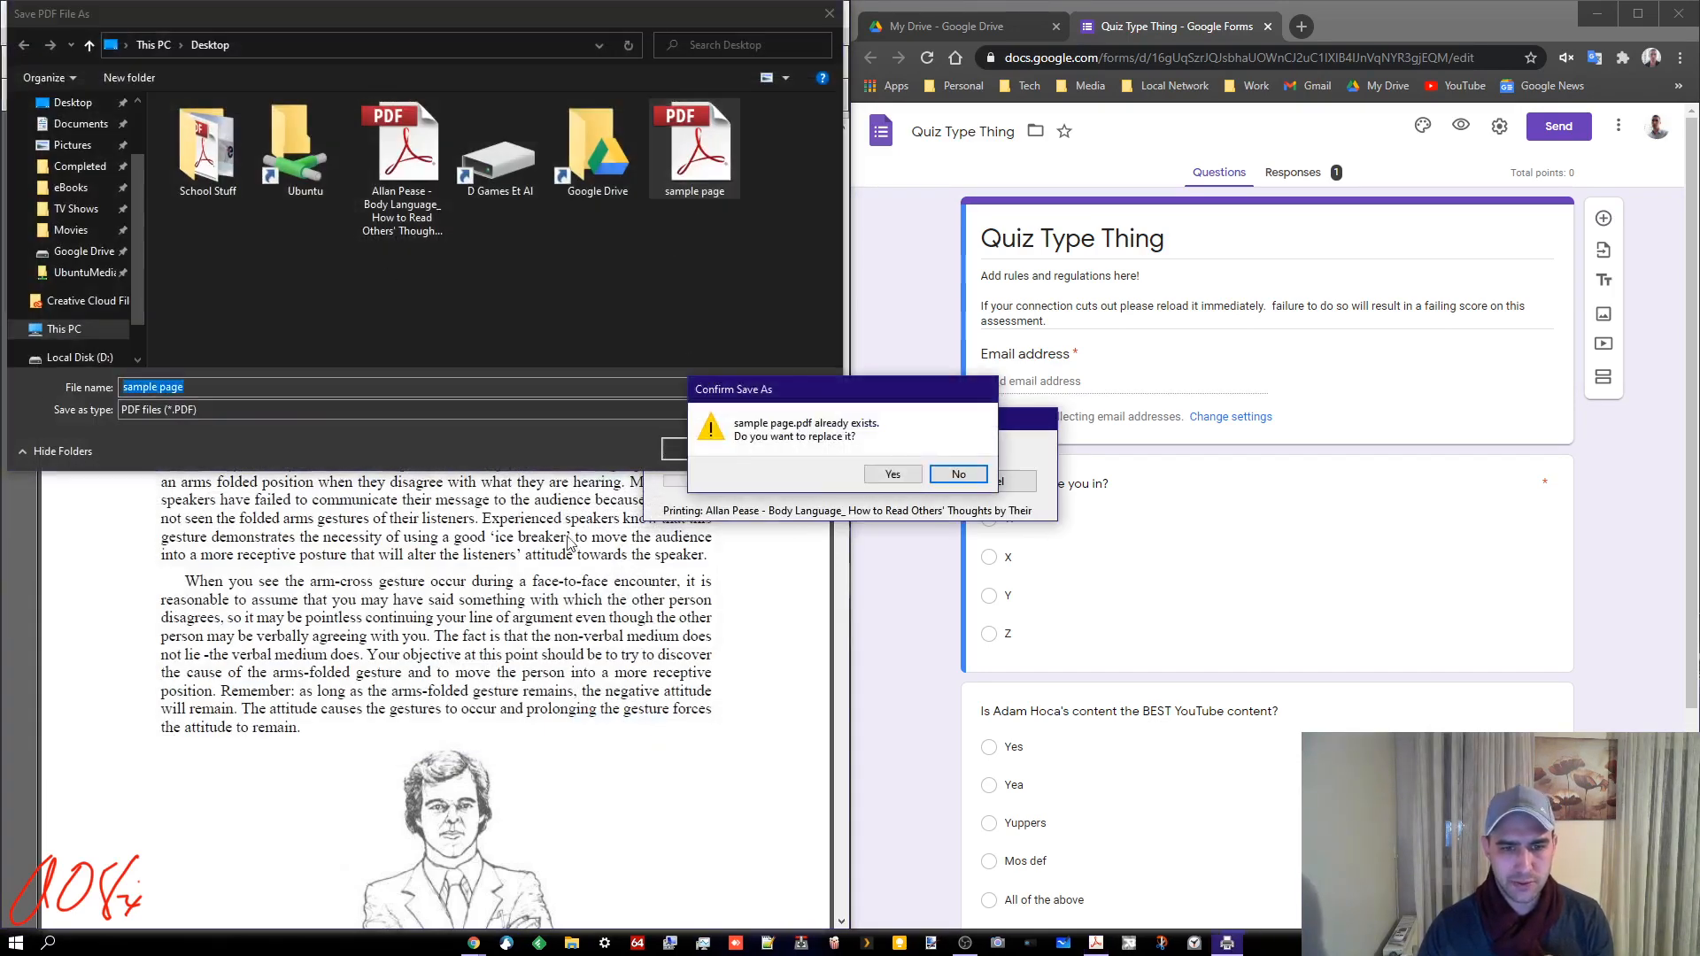
{"action": "left_click", "coordinate": [893, 474]}
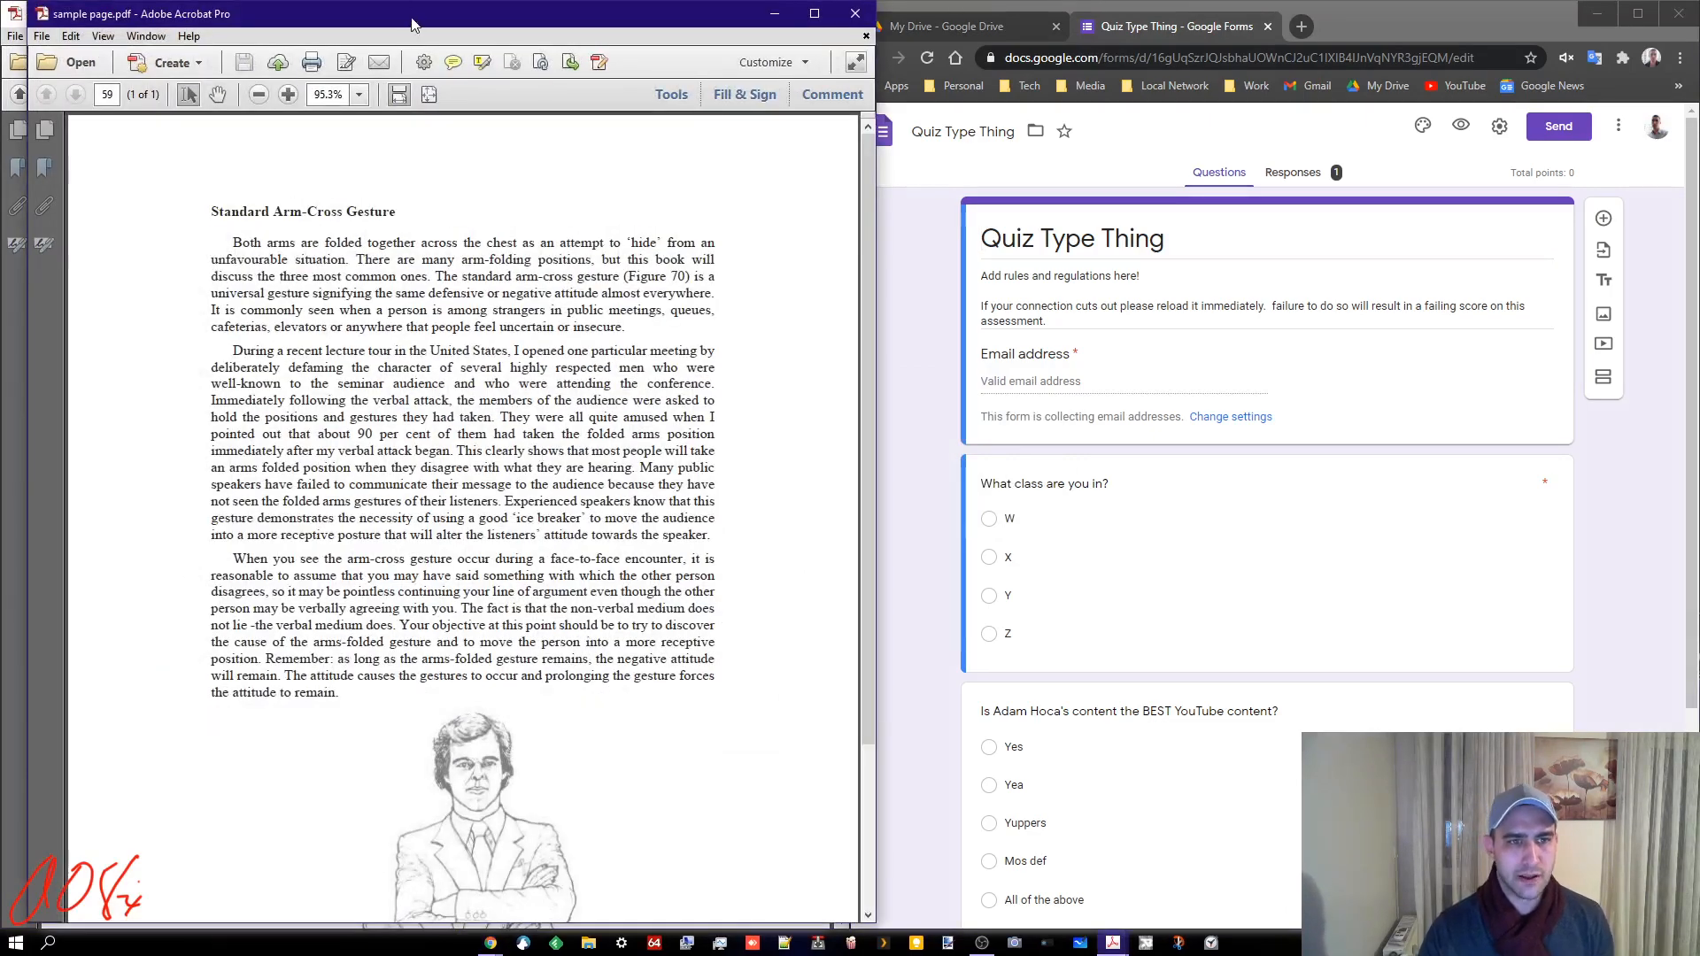
- Close the full book PDF and dock the single-page "sample page.pdf" window beside the quiz form
{"action": "left_click_drag", "start_coordinate": [411, 17], "coordinate": [645, 263]}
{"action": "left_click", "coordinate": [696, 16]}
{"action": "left_click", "coordinate": [829, 12]}
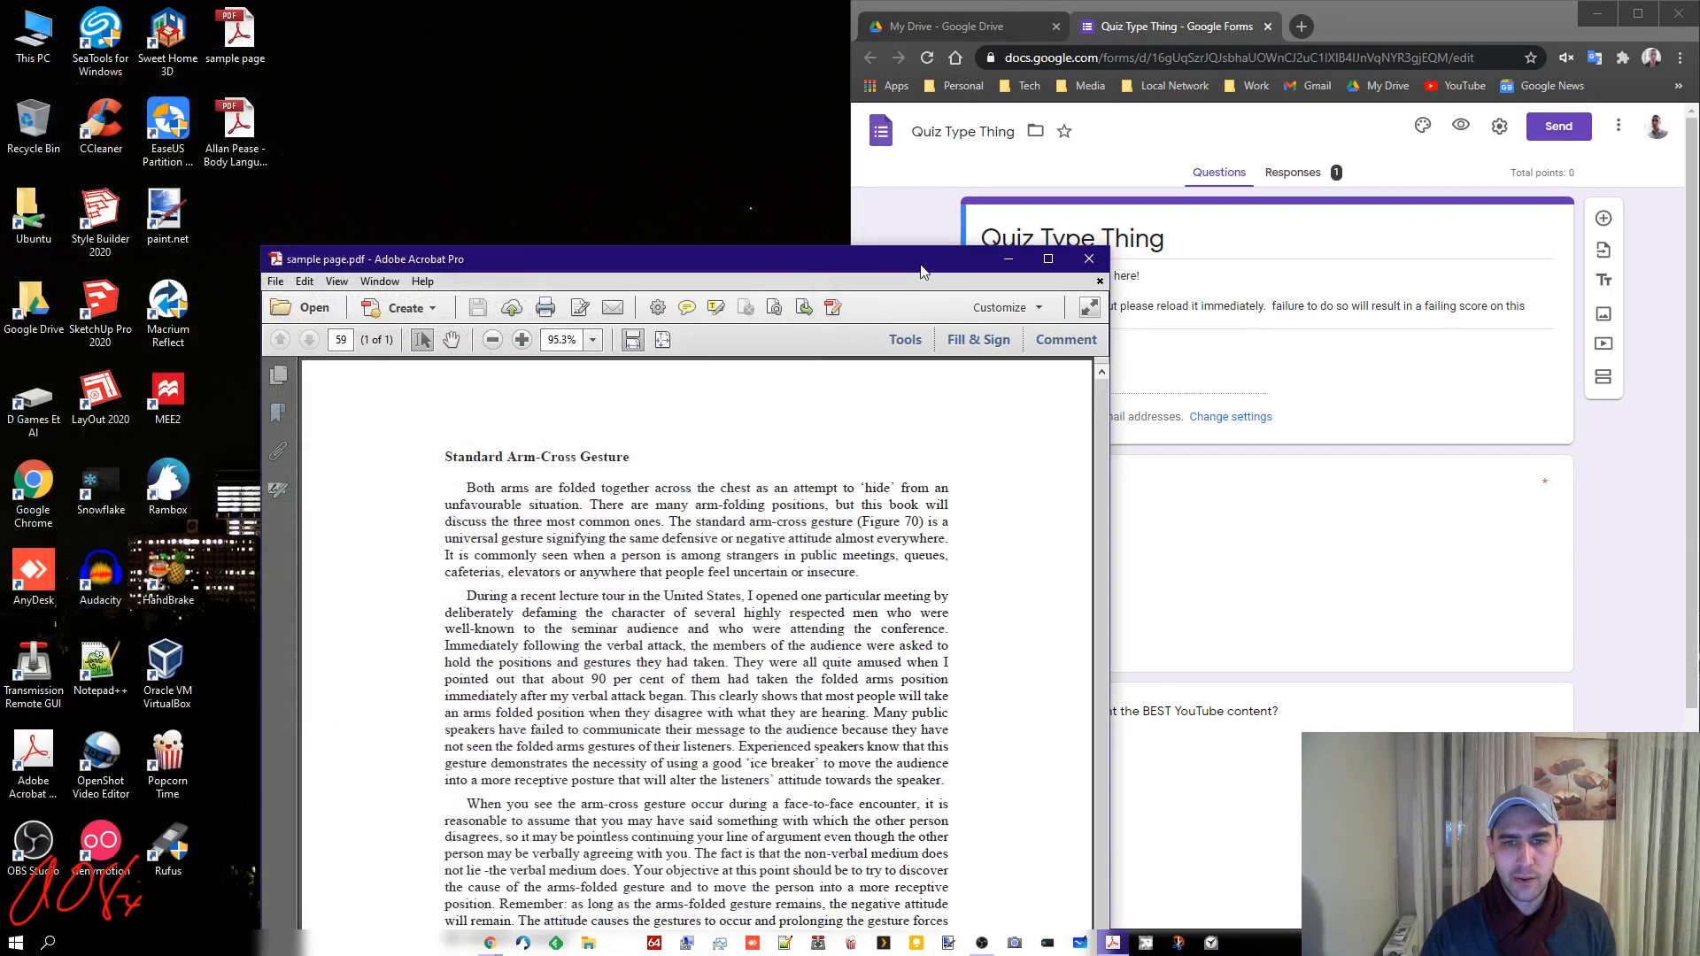
{"action": "left_click_drag", "start_coordinate": [923, 264], "coordinate": [0, 259]}
{"action": "scroll", "coordinate": [557, 486], "scroll_direction": "up", "scroll_amount": 3, "text": "ctrl"}
{"action": "scroll", "coordinate": [496, 514], "scroll_direction": "down", "scroll_amount": 6}
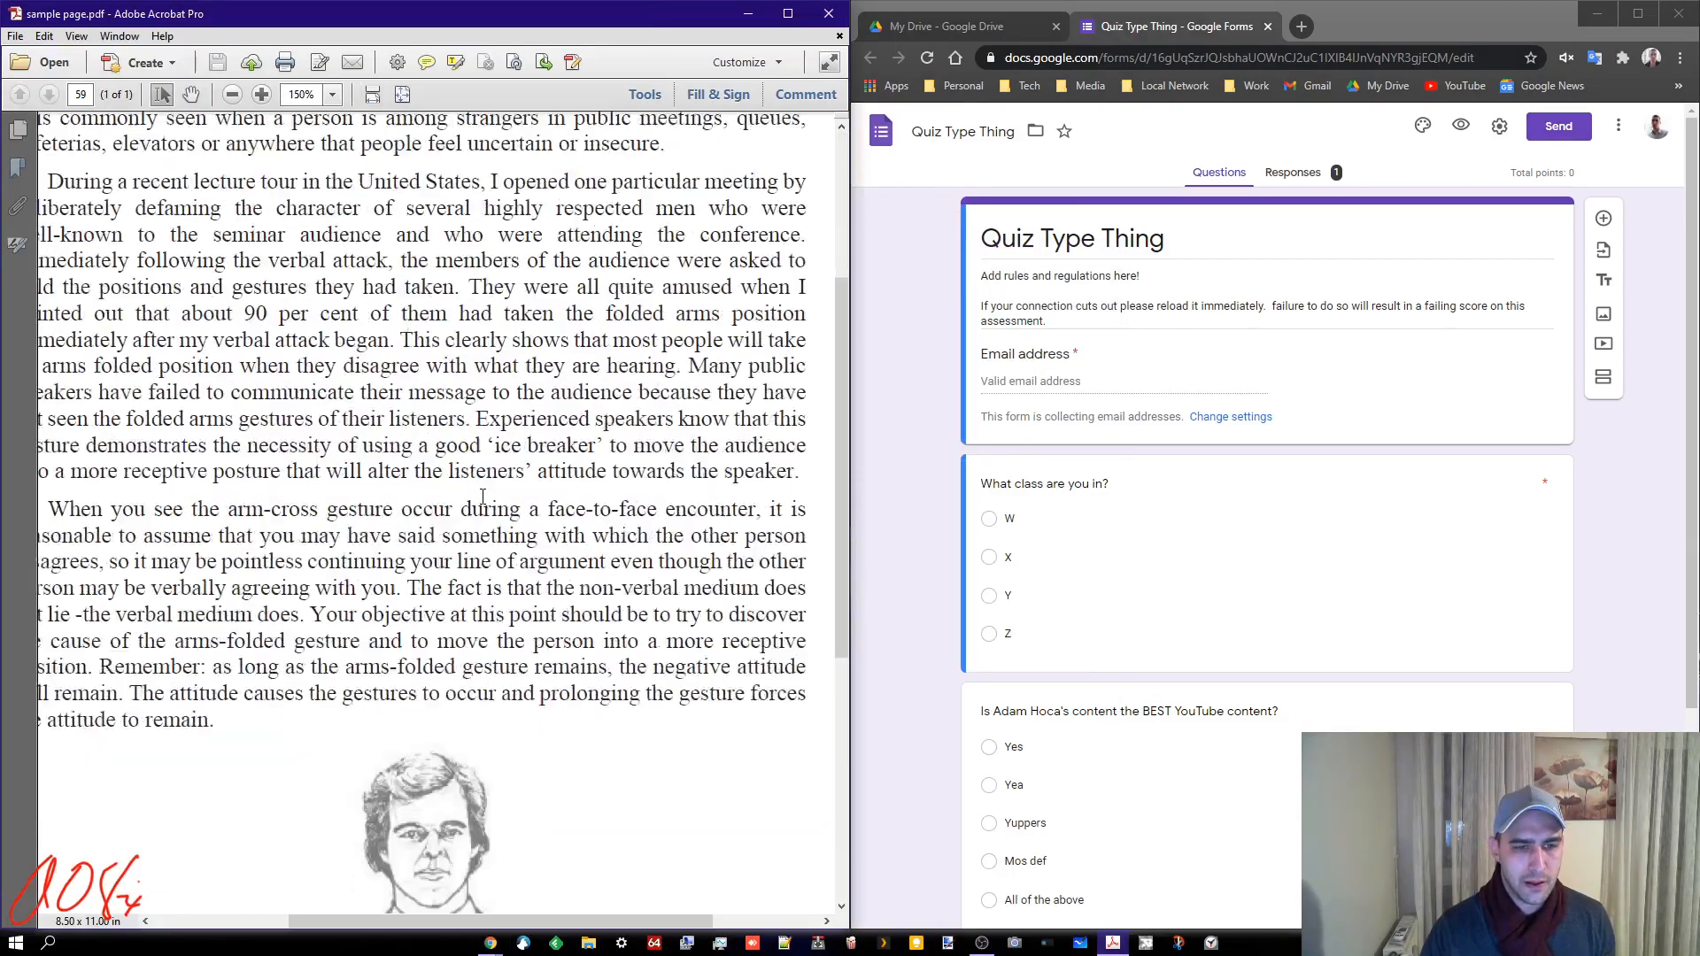
{"action": "scroll", "coordinate": [479, 533], "scroll_direction": "down", "scroll_amount": 6, "text": "ctrl"}
{"action": "scroll", "coordinate": [403, 486], "scroll_direction": "up", "scroll_amount": 3, "text": "ctrl"}
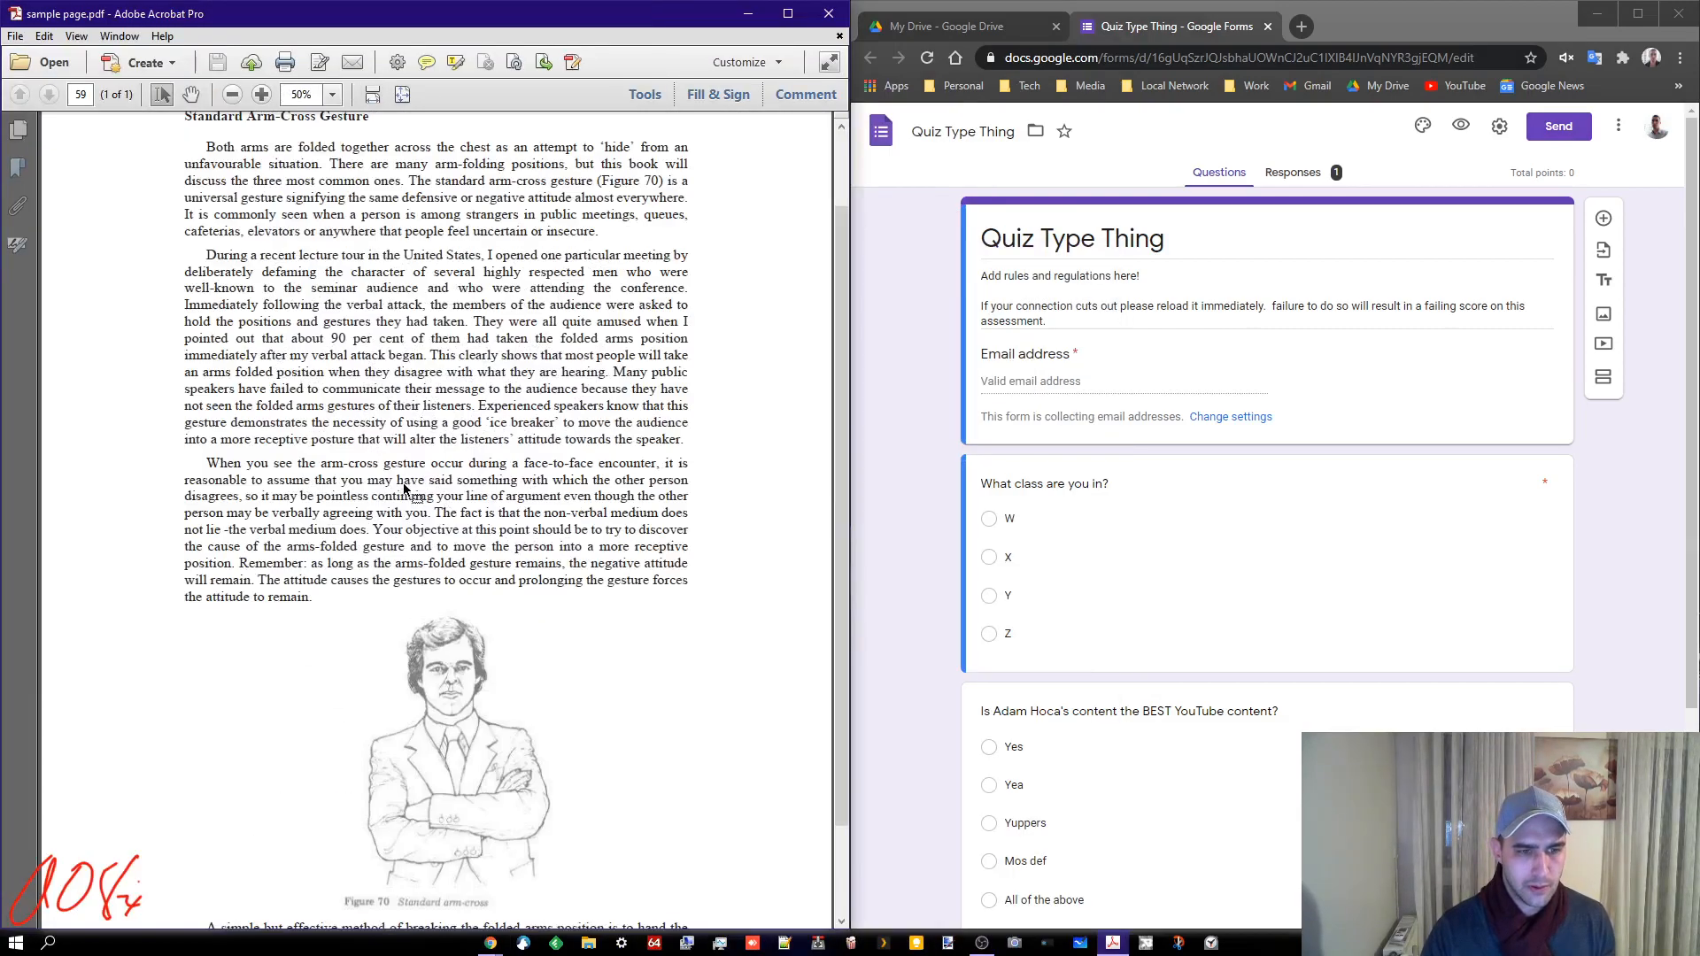
- Export the page as a JPEG image named "sample page" on the Desktop, accepting the 300 pixels/inch, high-quality JPEG settings
{"action": "left_click", "coordinate": [16, 37]}
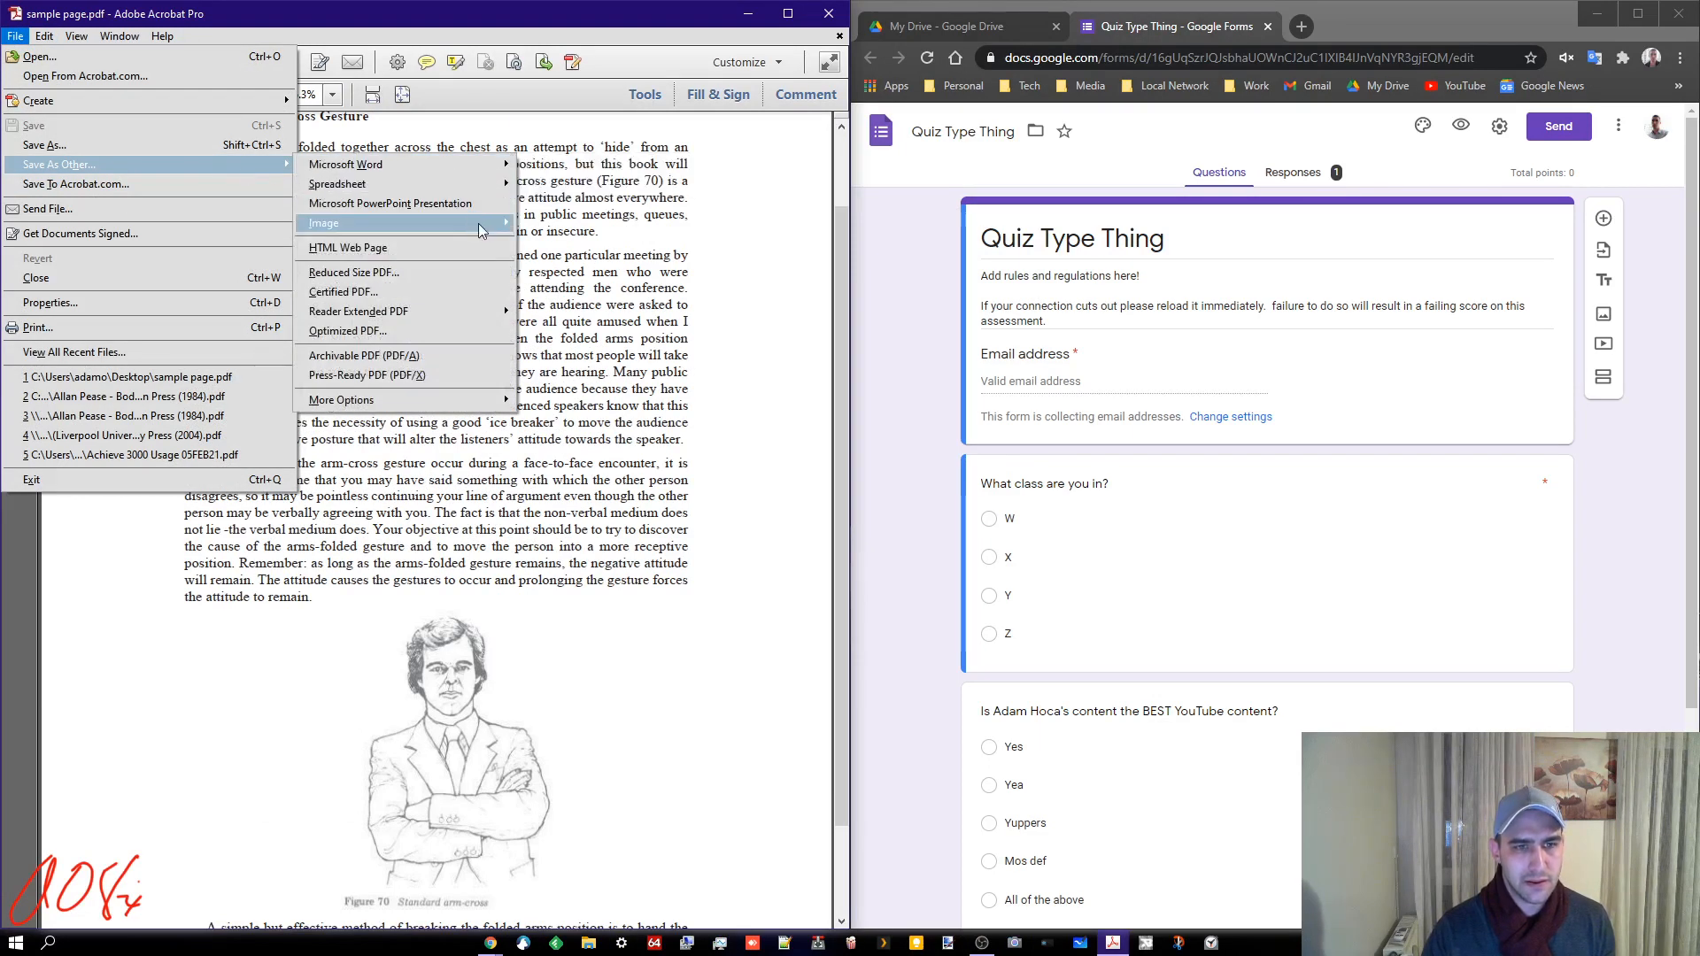
{"action": "mouse_move", "coordinate": [478, 224]}
{"action": "left_click", "coordinate": [554, 221]}
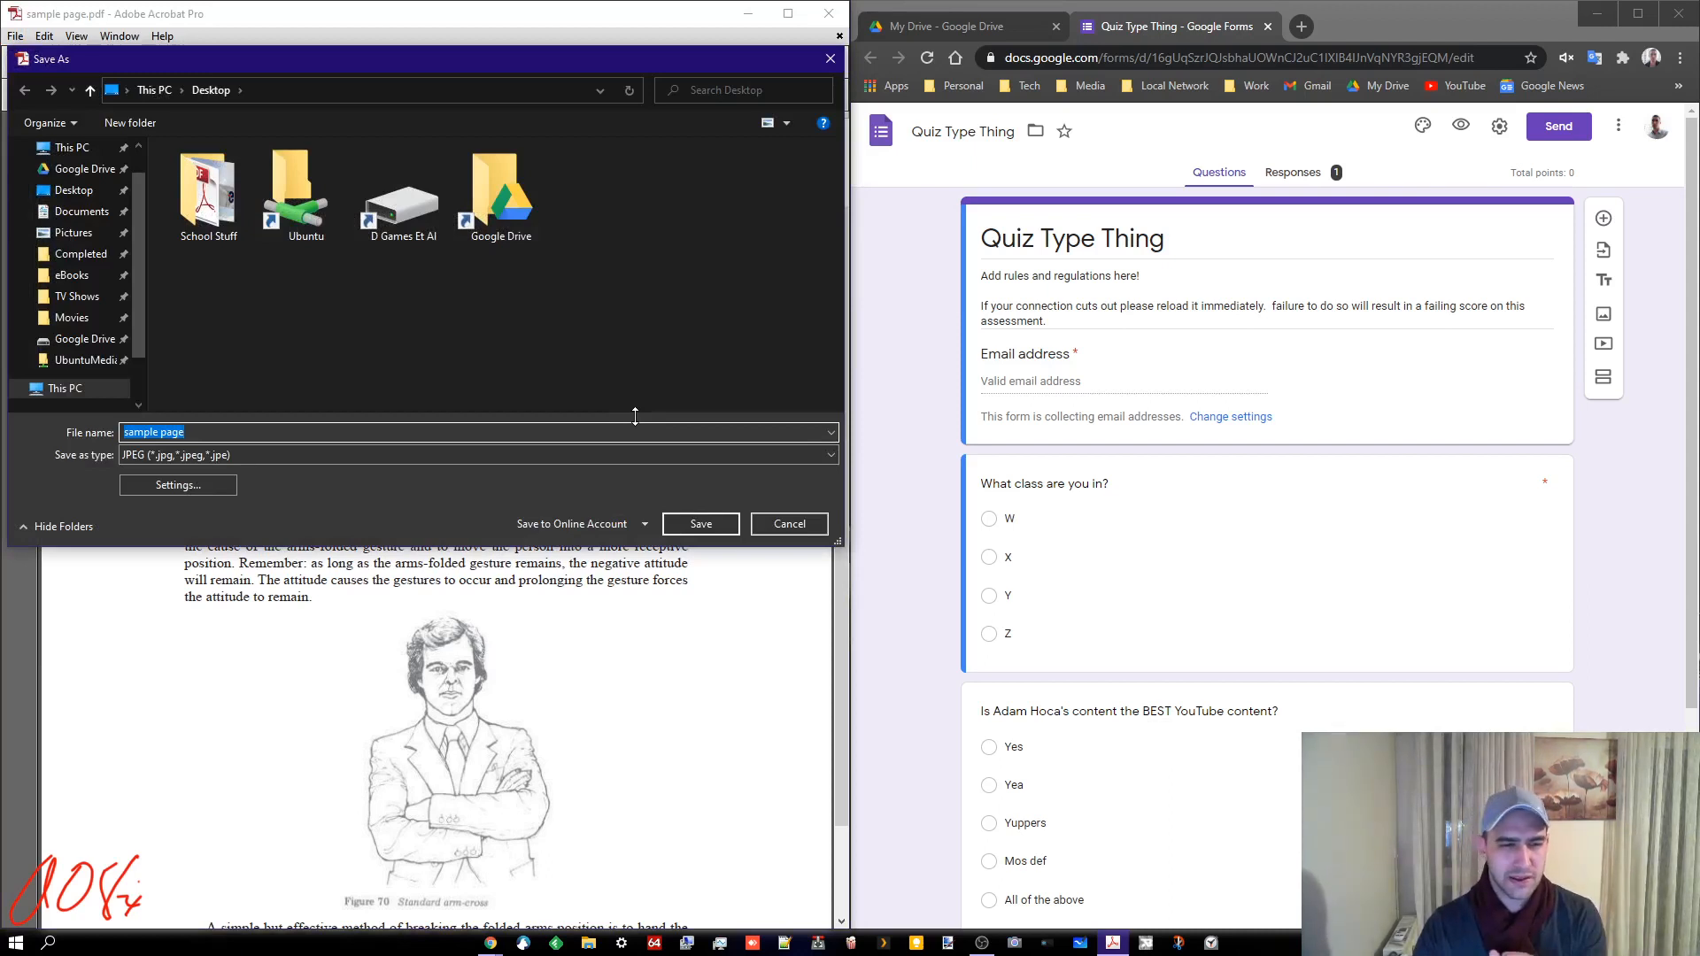
{"action": "left_click", "coordinate": [157, 486]}
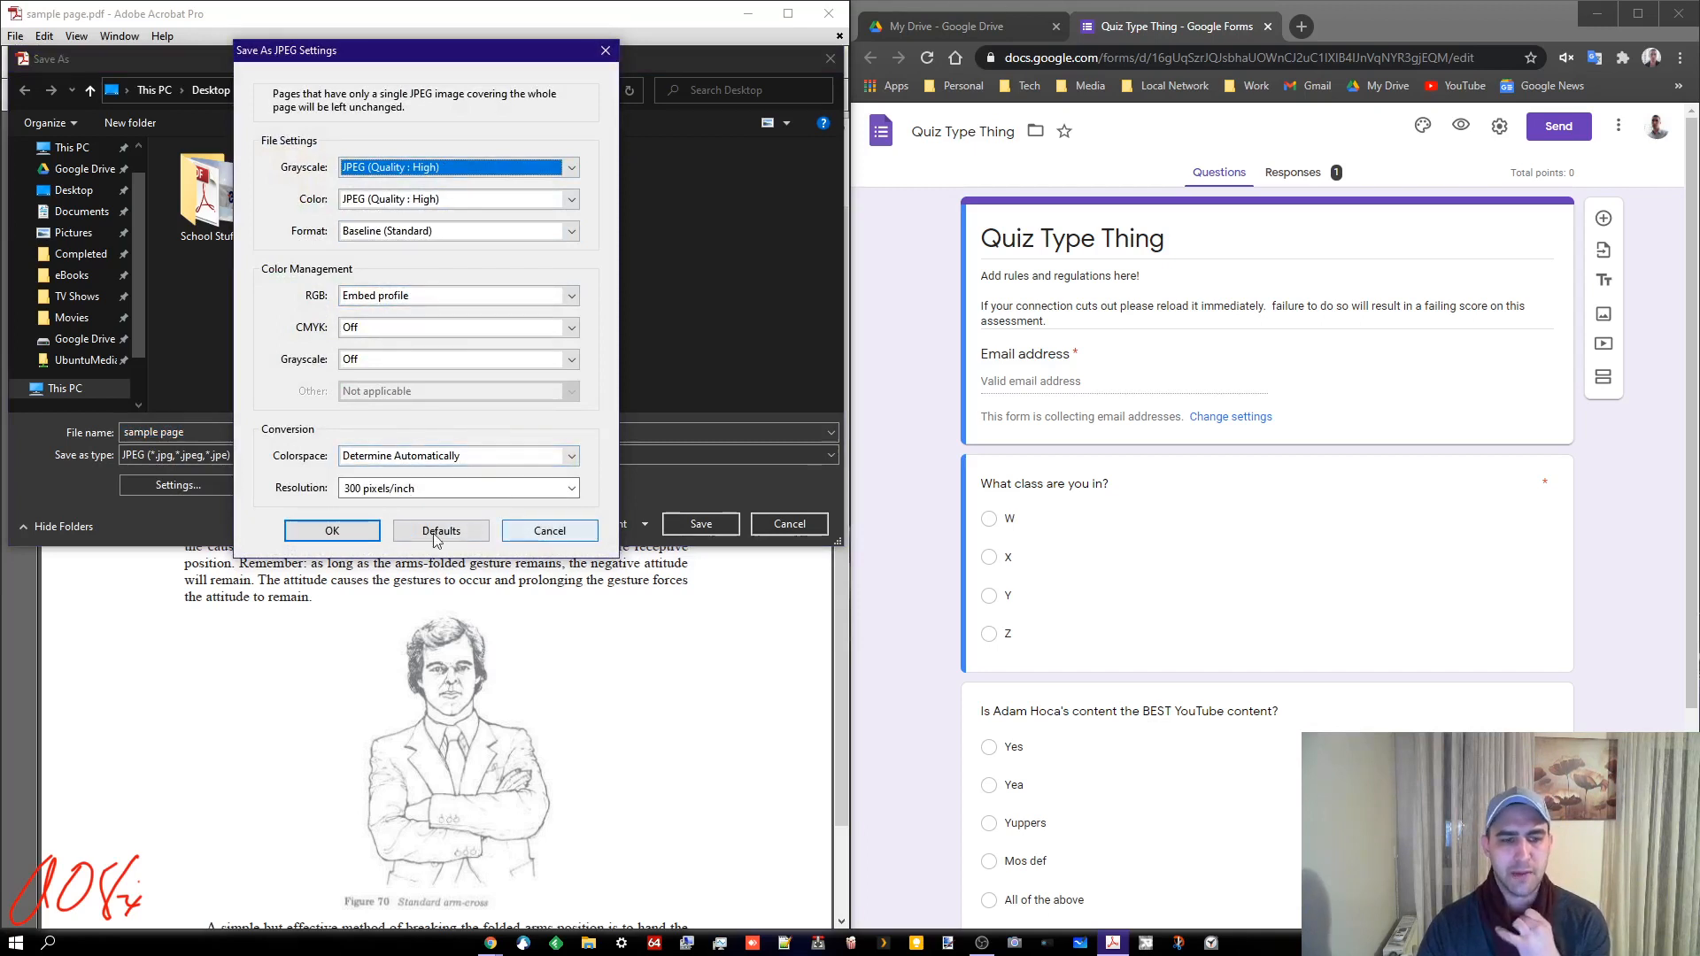
{"action": "left_click", "coordinate": [332, 530]}
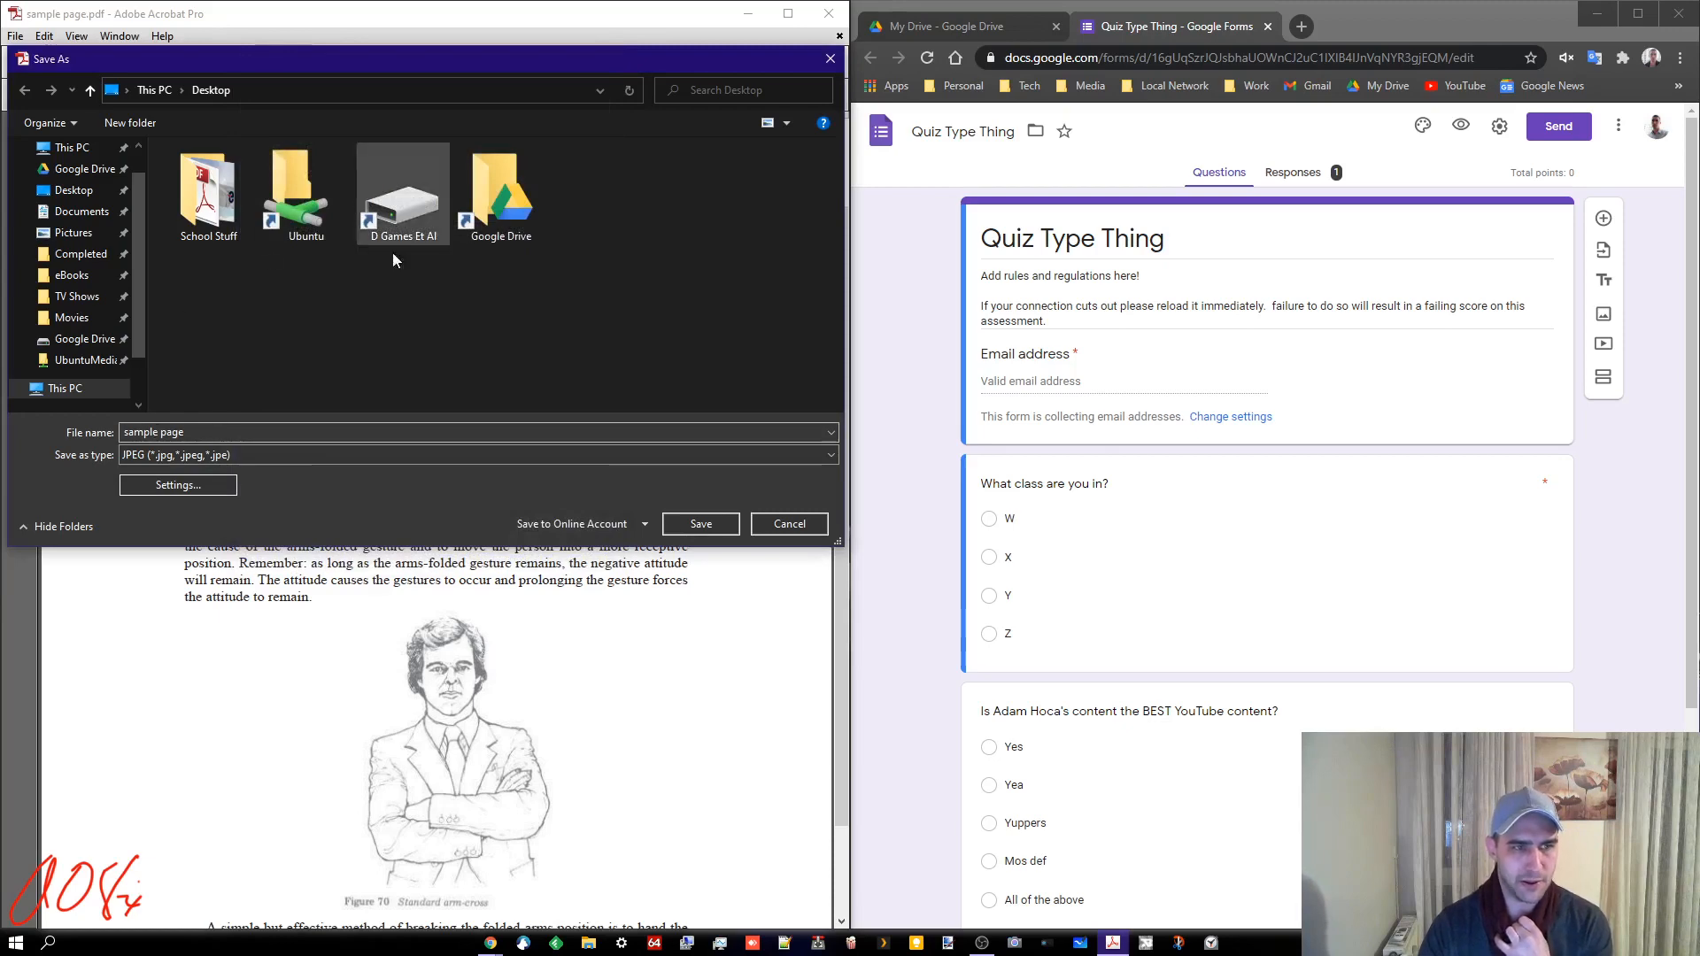
{"action": "left_click", "coordinate": [700, 524]}
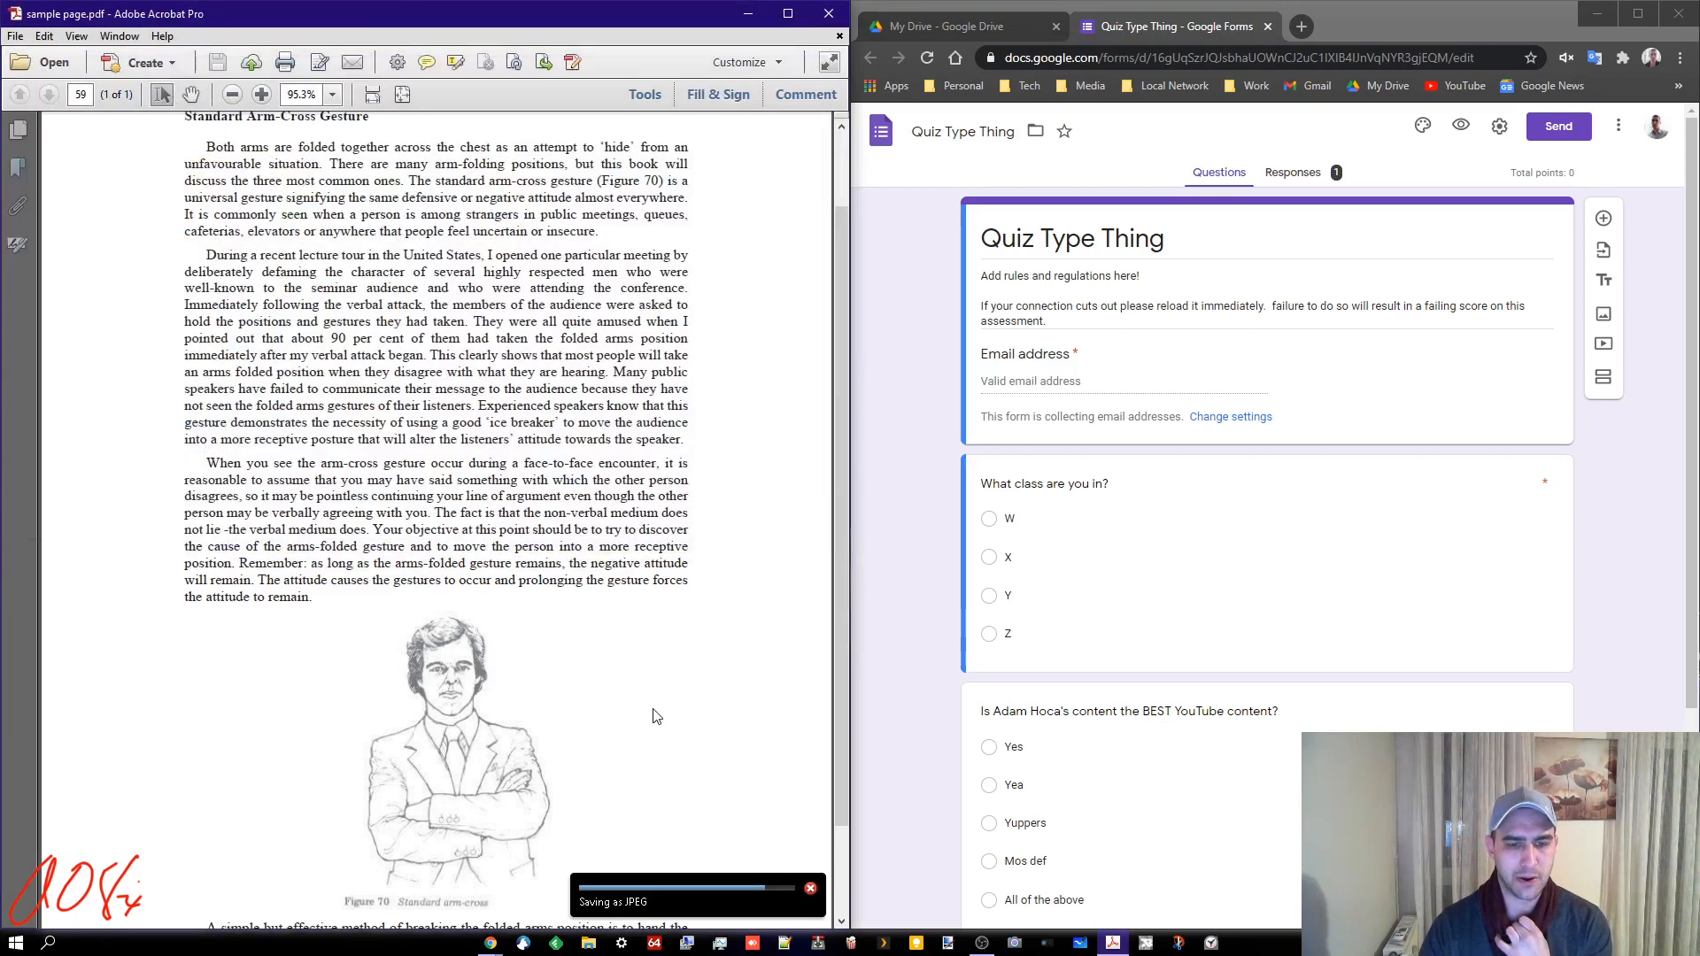
- Minimize the PDF window, refresh the desktop and move the "sample page" image to an empty area of it
{"action": "left_click", "coordinate": [748, 13]}
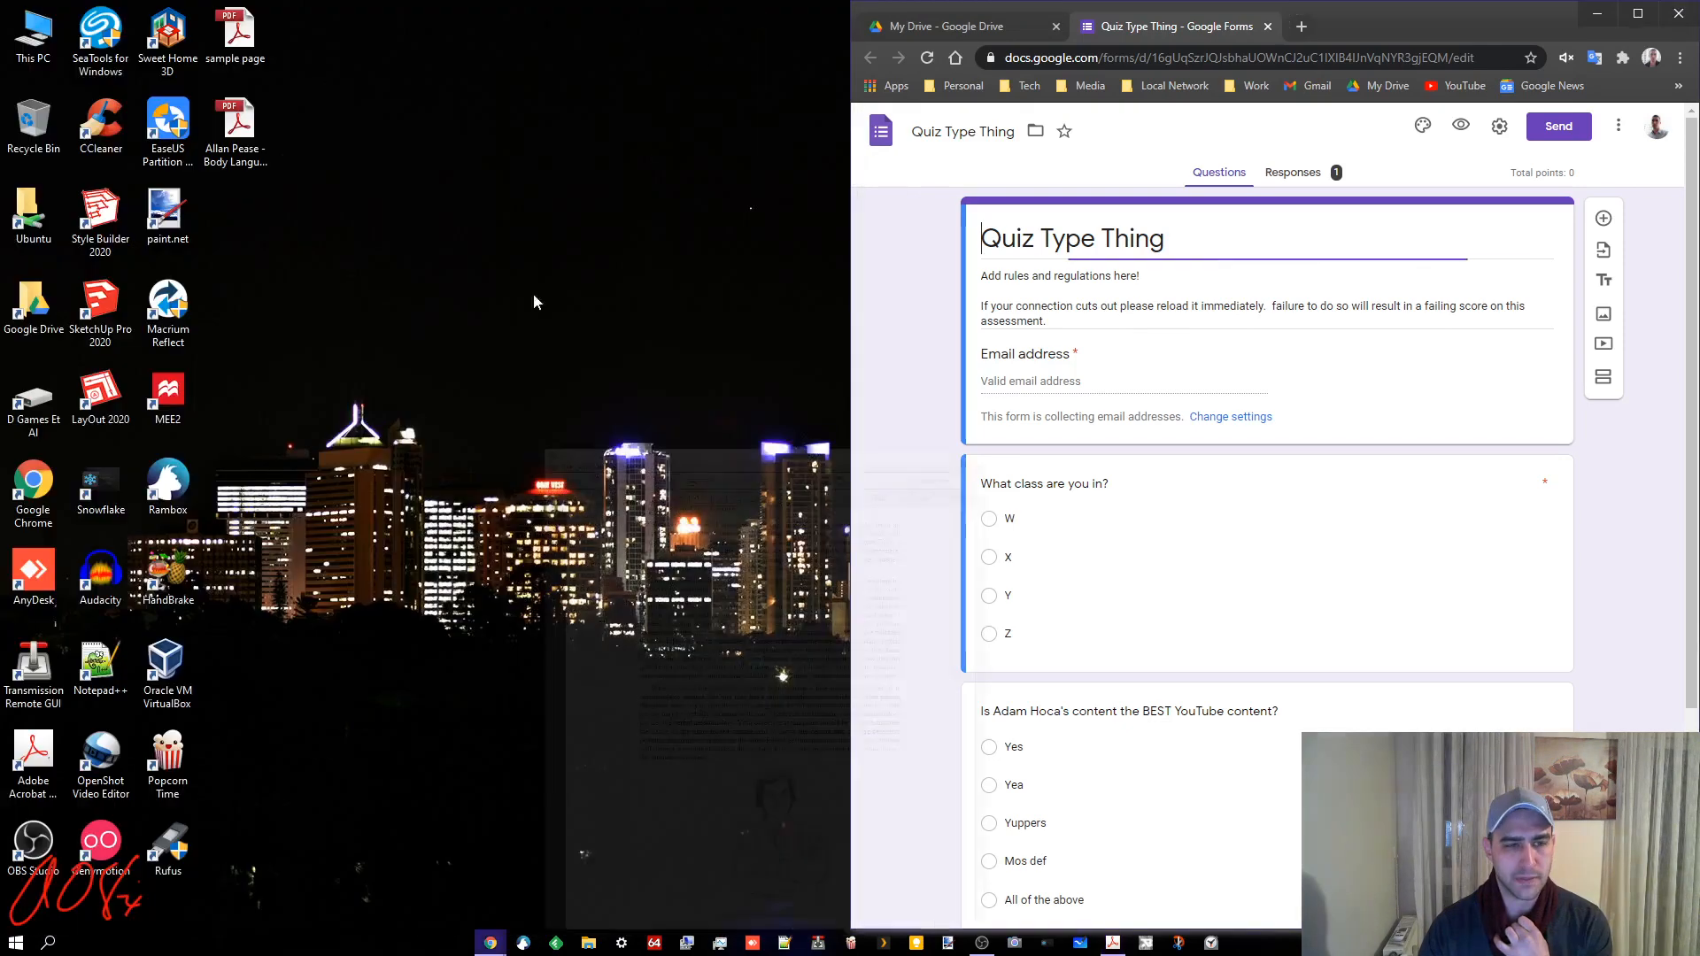
{"action": "right_click", "coordinate": [424, 285]}
{"action": "left_click", "coordinate": [282, 361]}
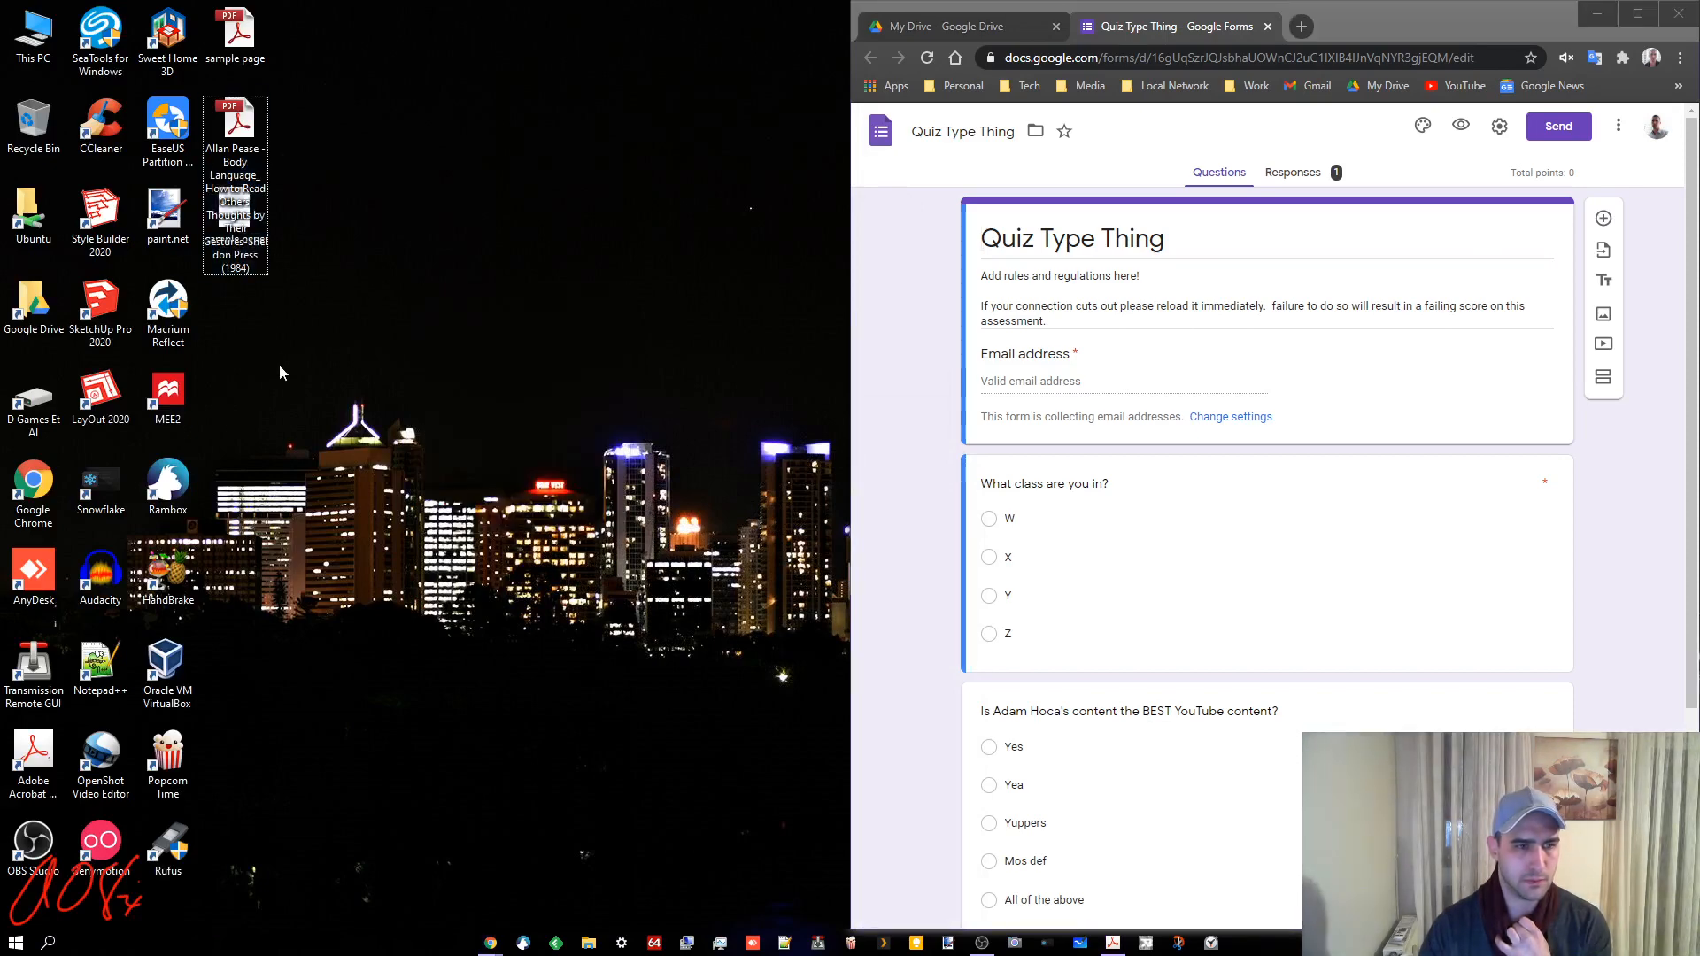
{"action": "left_click", "coordinate": [235, 261]}
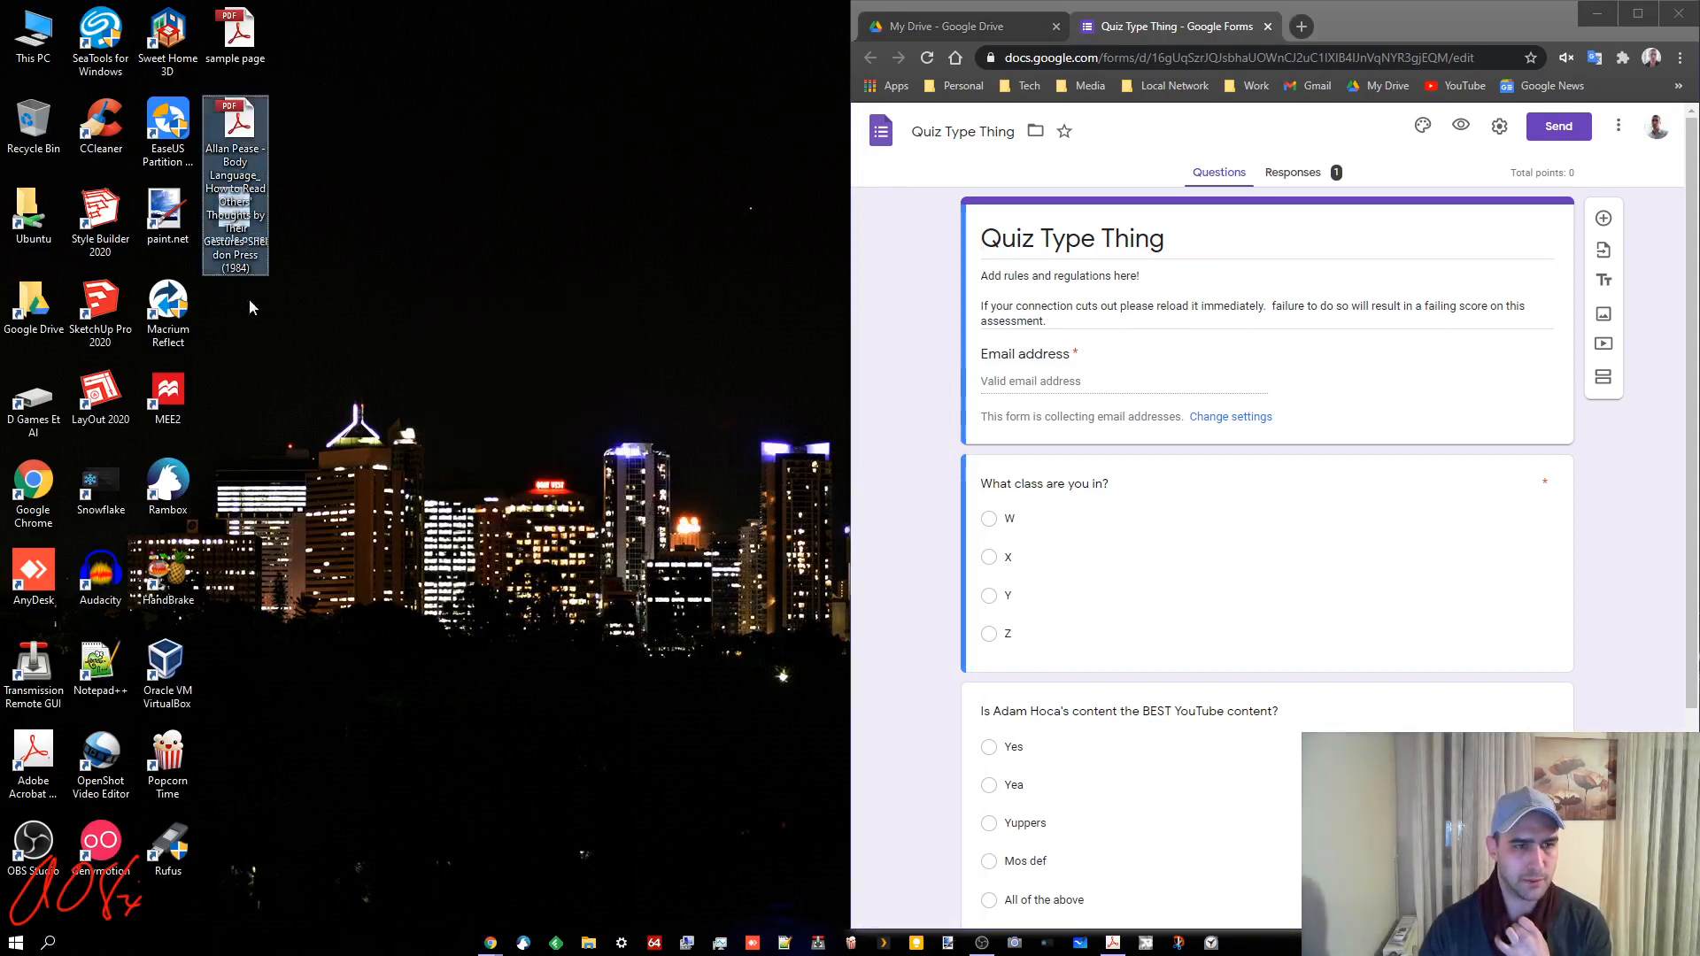
{"action": "right_click", "coordinate": [354, 178]}
{"action": "left_click", "coordinate": [403, 256]}
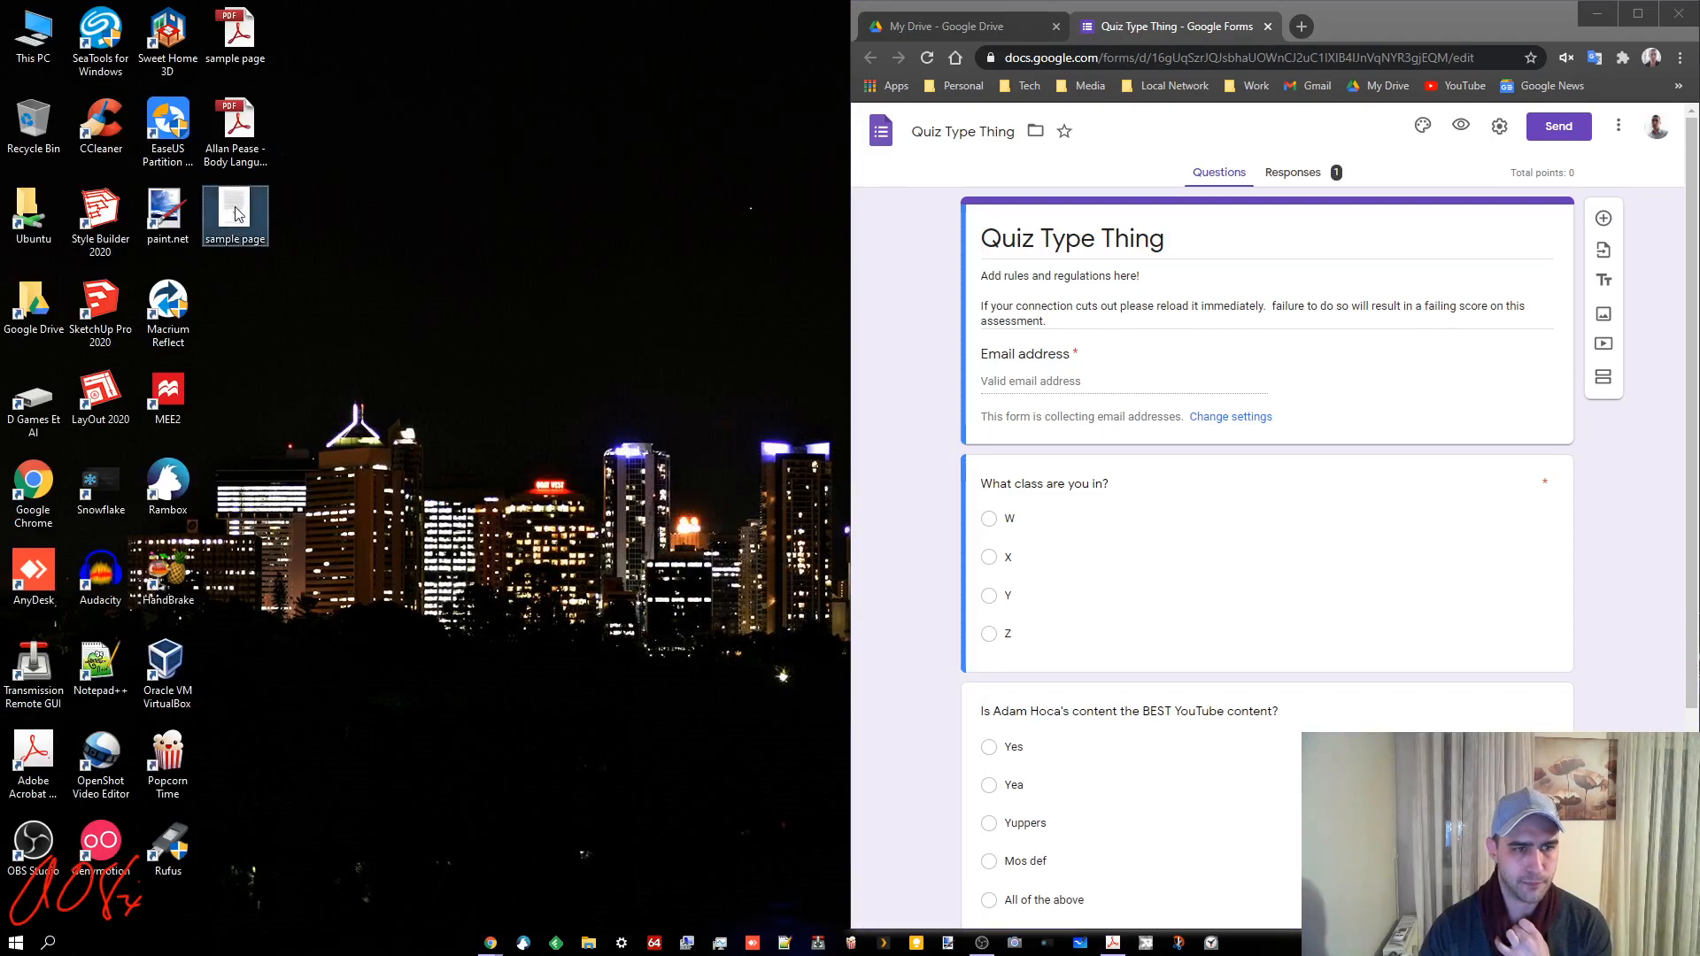
{"action": "left_click_drag", "start_coordinate": [236, 215], "coordinate": [438, 133]}
- Open the "sample page" image, check how legible its text is when enlarged, and close the viewer
{"action": "double_click", "coordinate": [440, 137]}
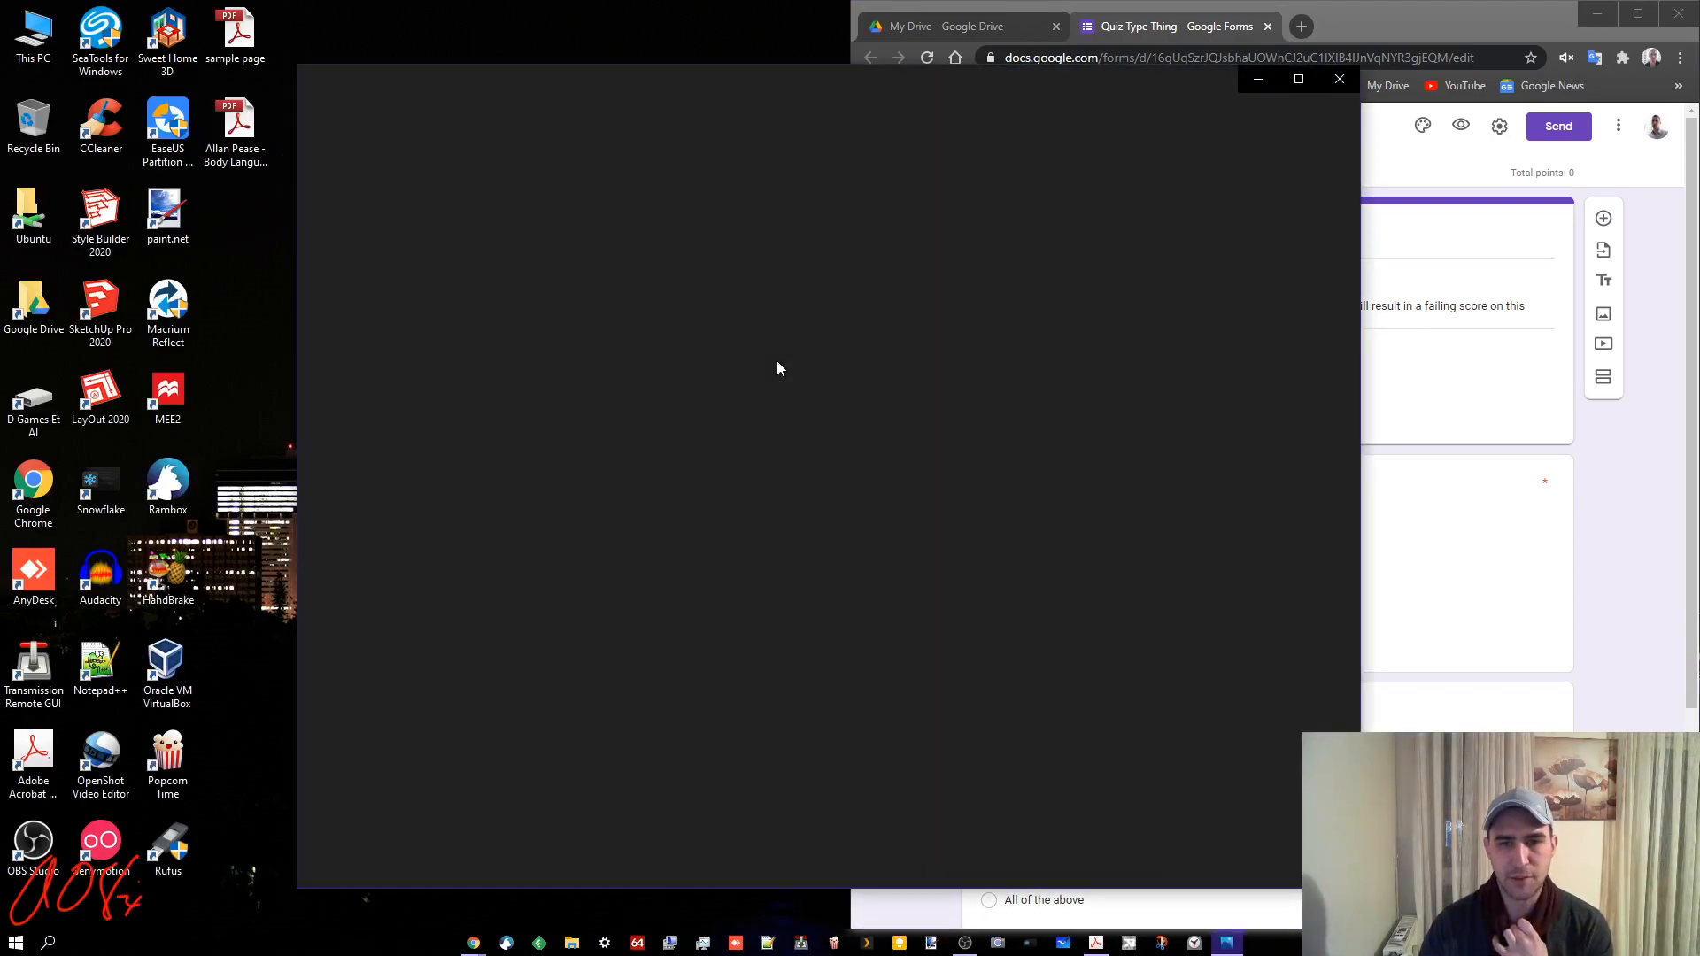
{"action": "scroll", "coordinate": [846, 394], "scroll_direction": "up", "scroll_amount": 6}
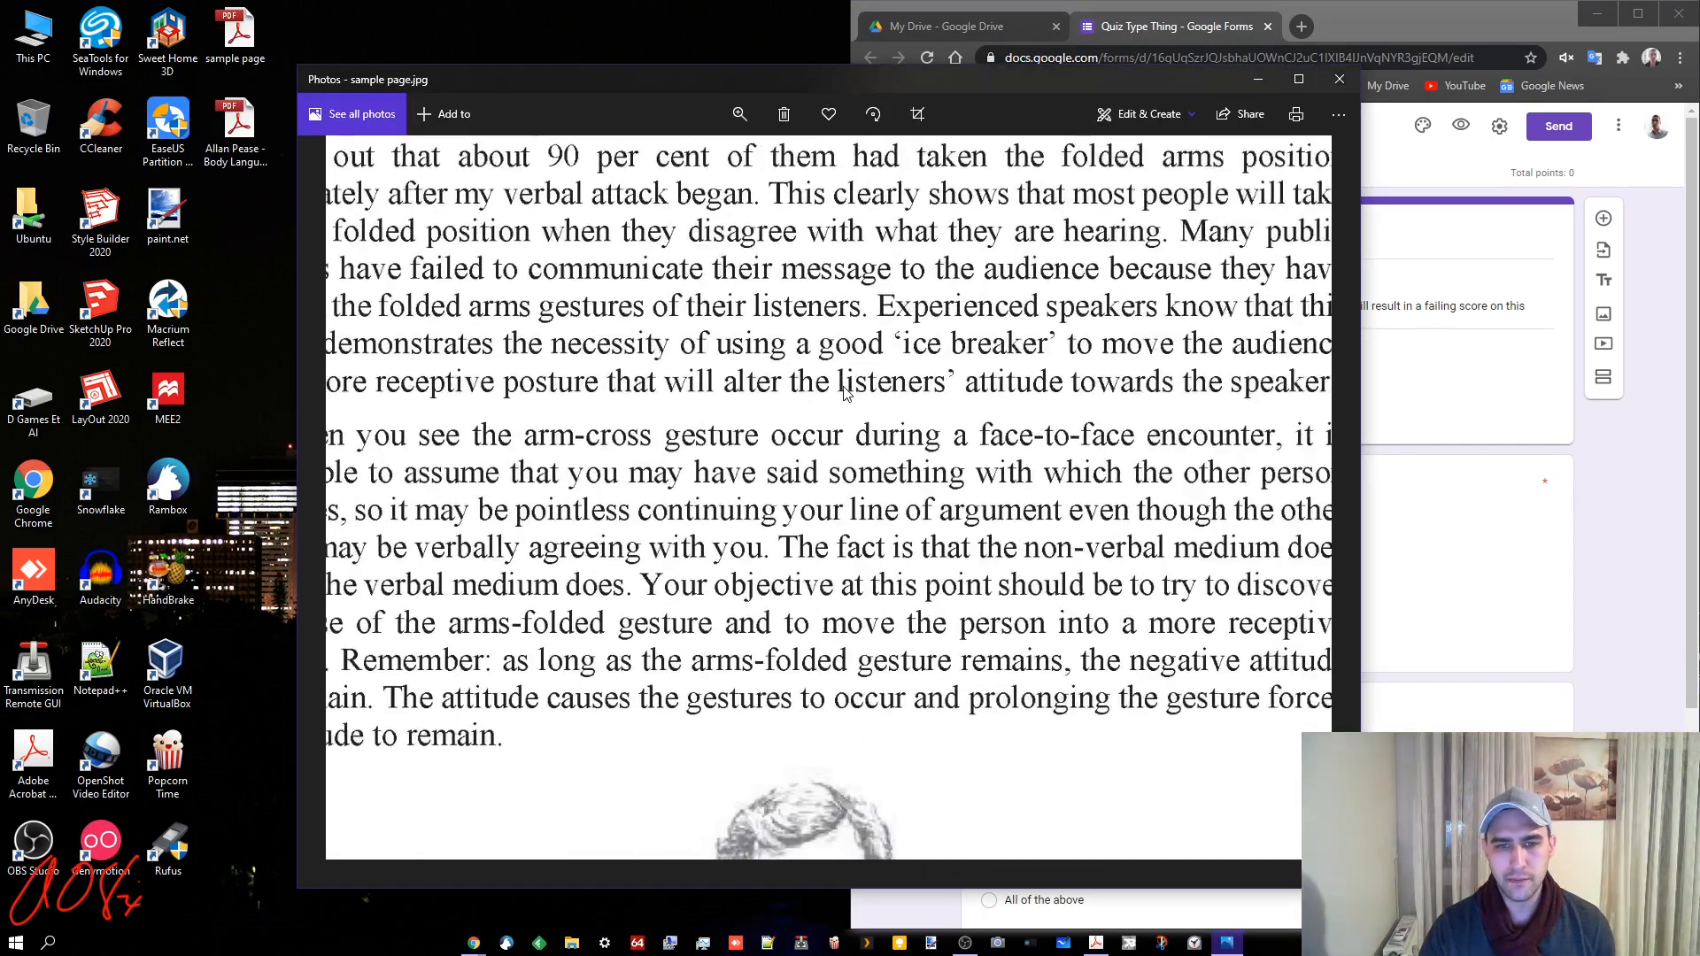
{"action": "scroll", "coordinate": [818, 440], "scroll_direction": "down", "scroll_amount": 6}
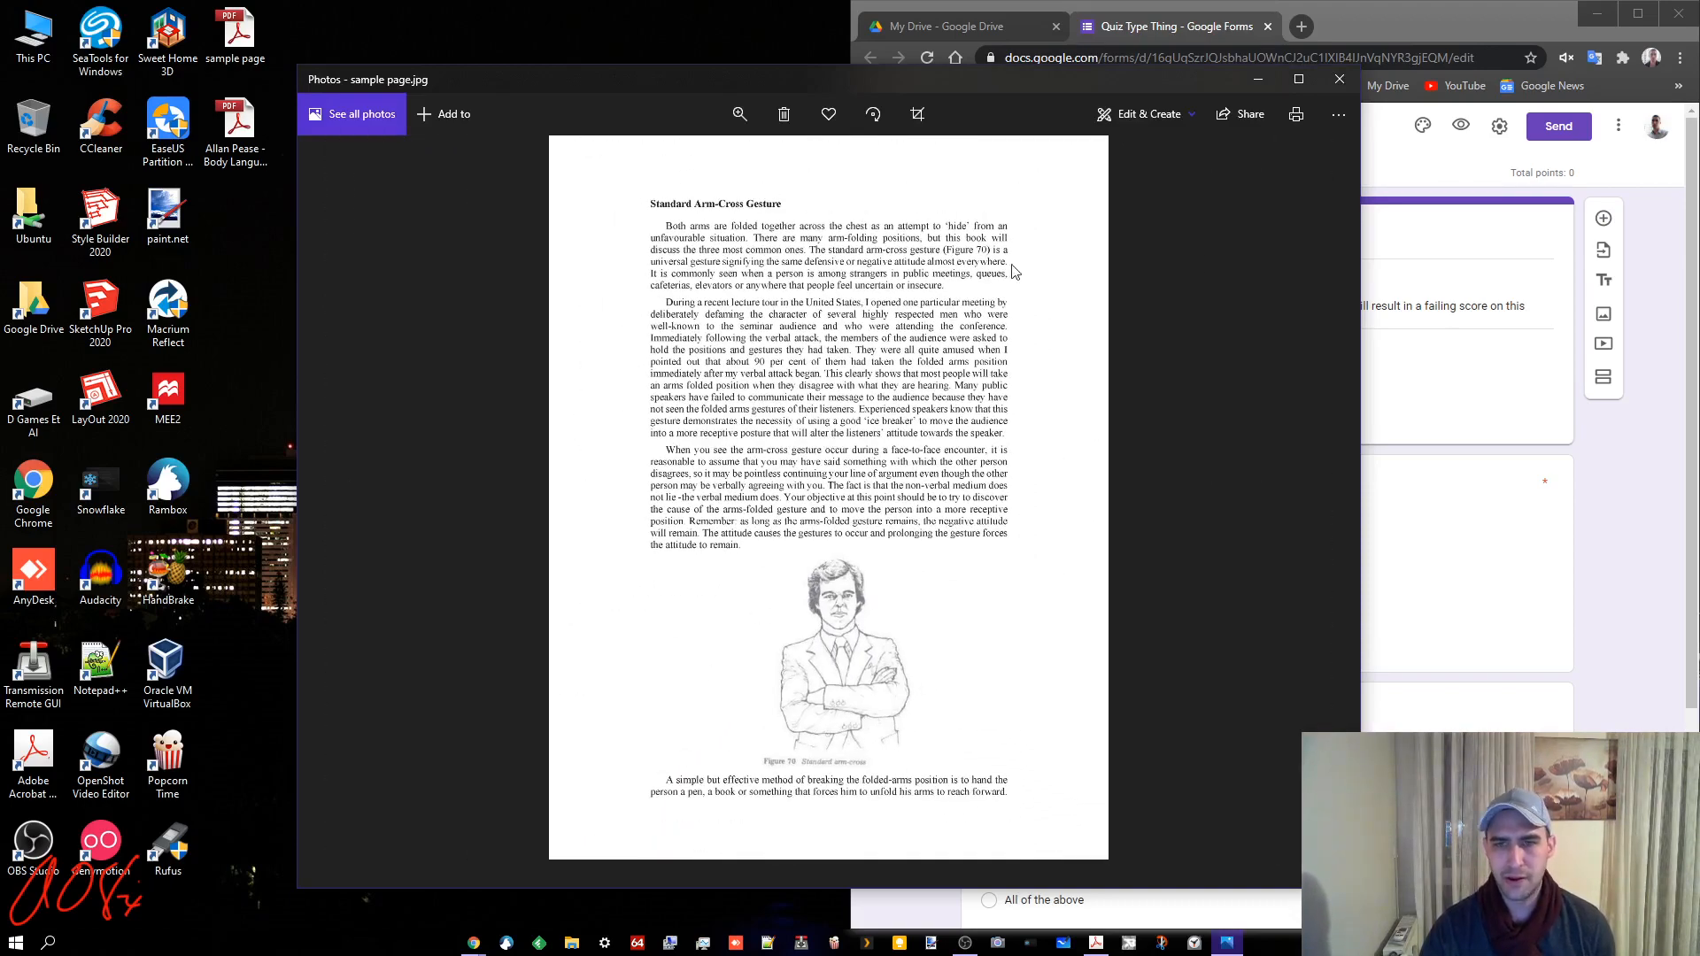
{"action": "left_click", "coordinate": [1339, 81]}
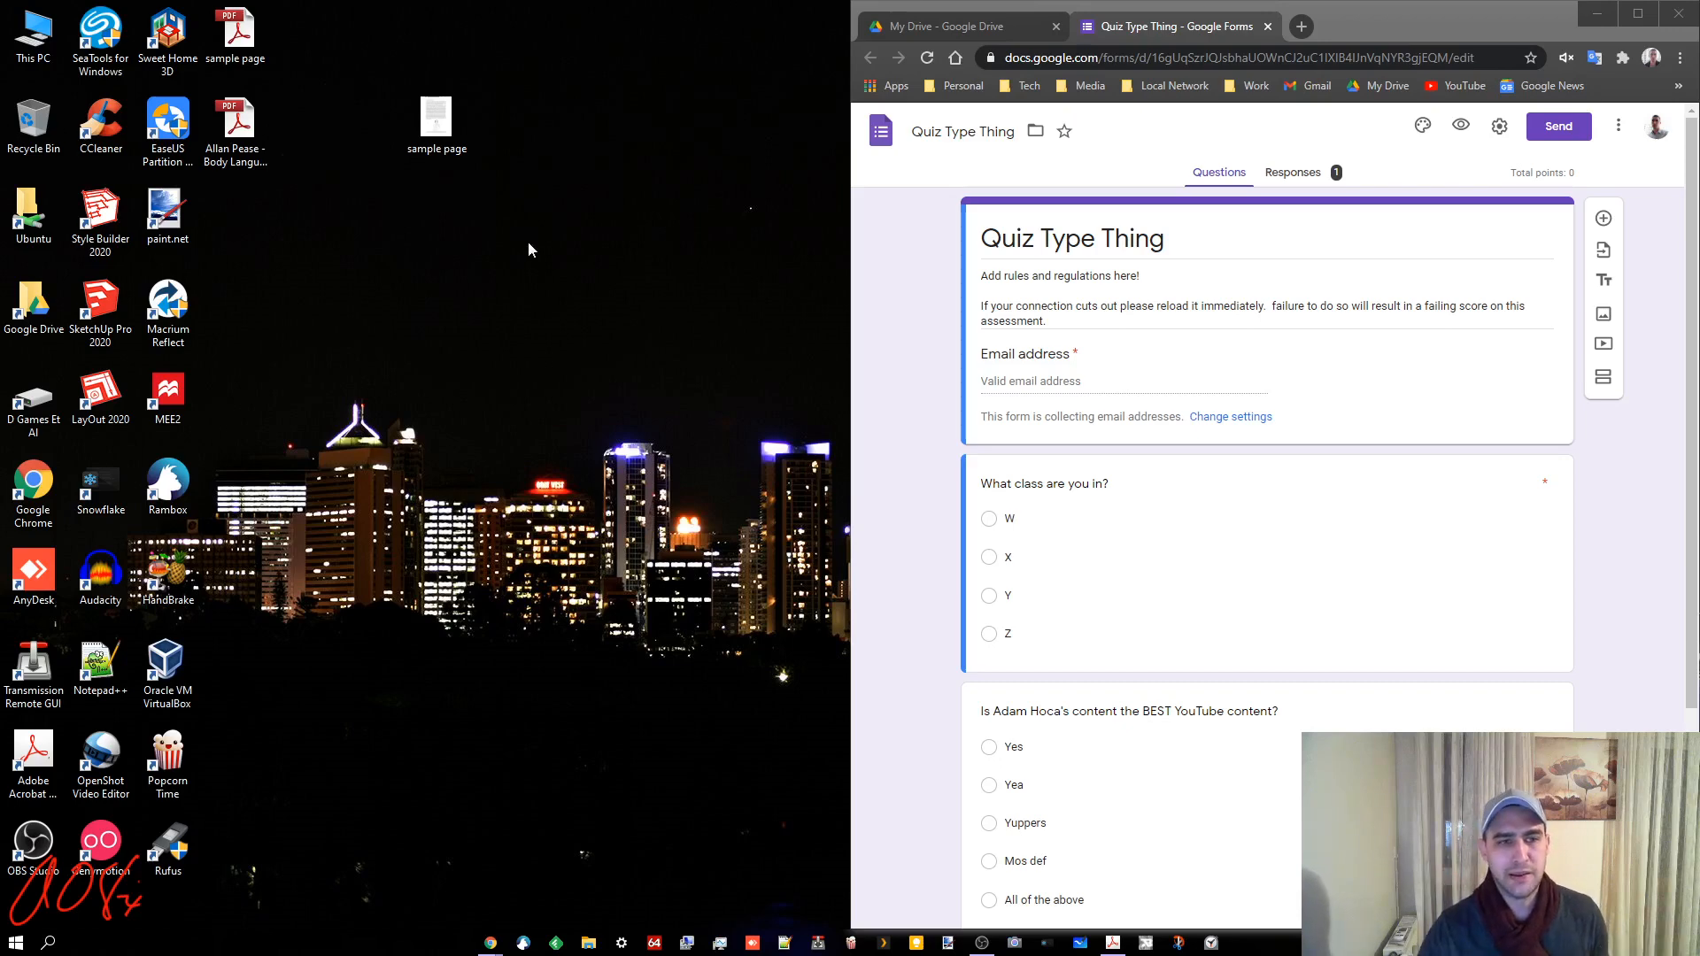
- Open the "sample page" image from the desktop in paint.net
{"action": "right_click", "coordinate": [433, 121]}
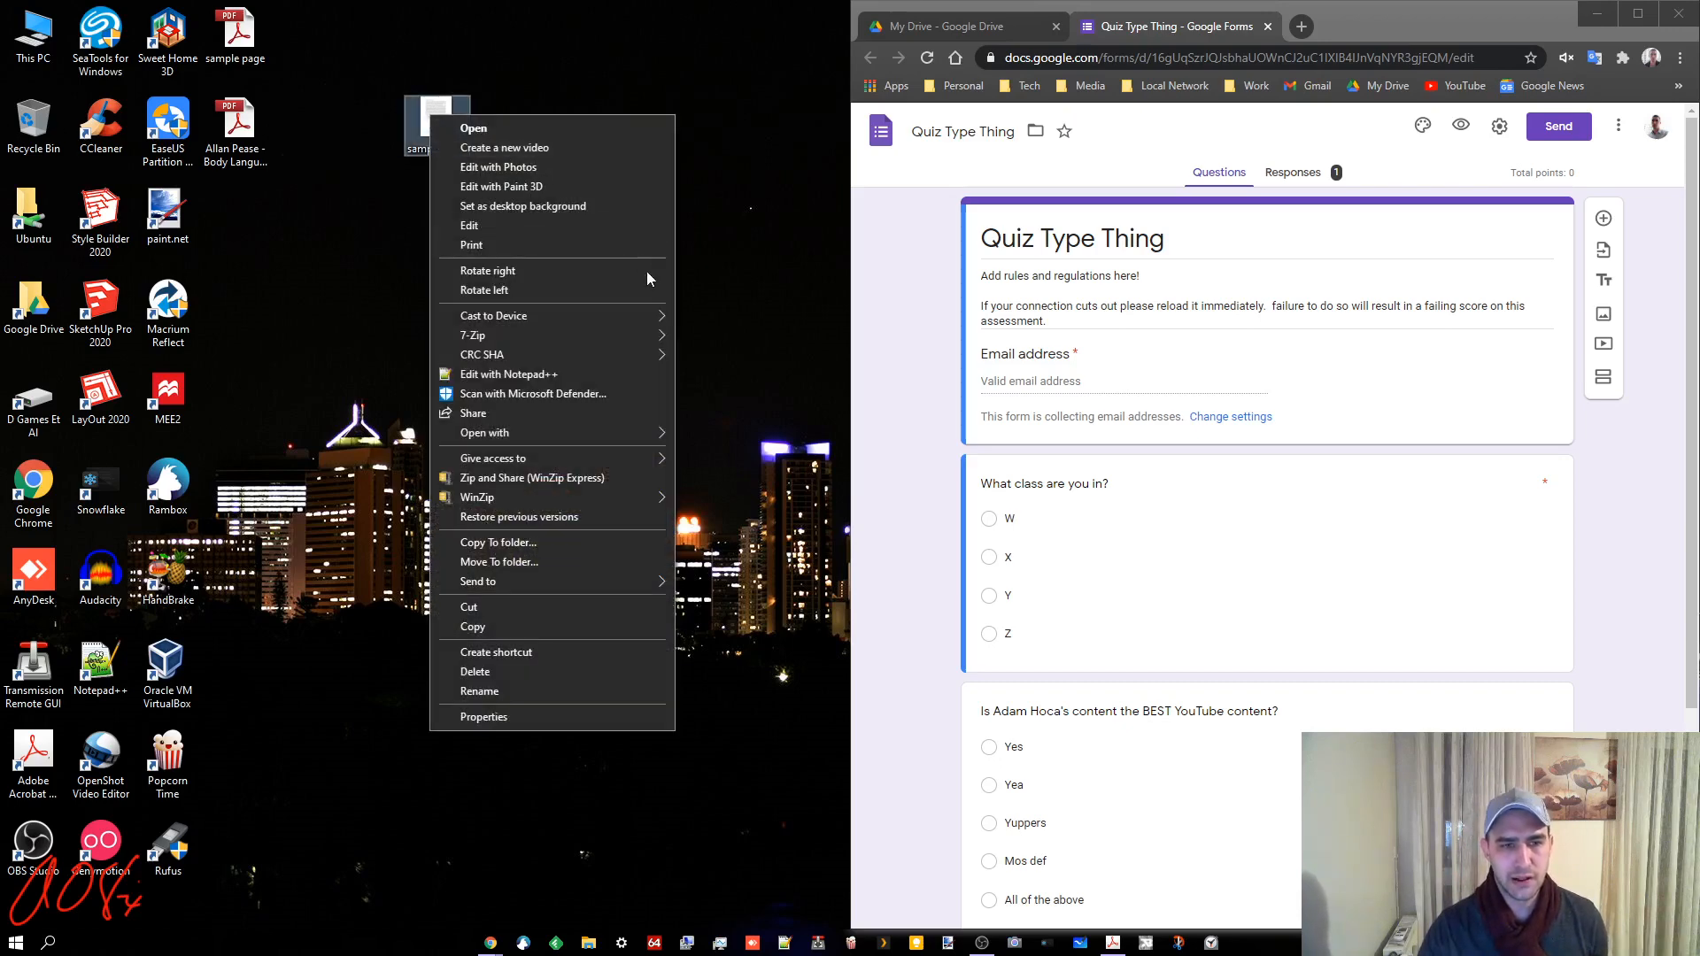
{"action": "mouse_move", "coordinate": [655, 434]}
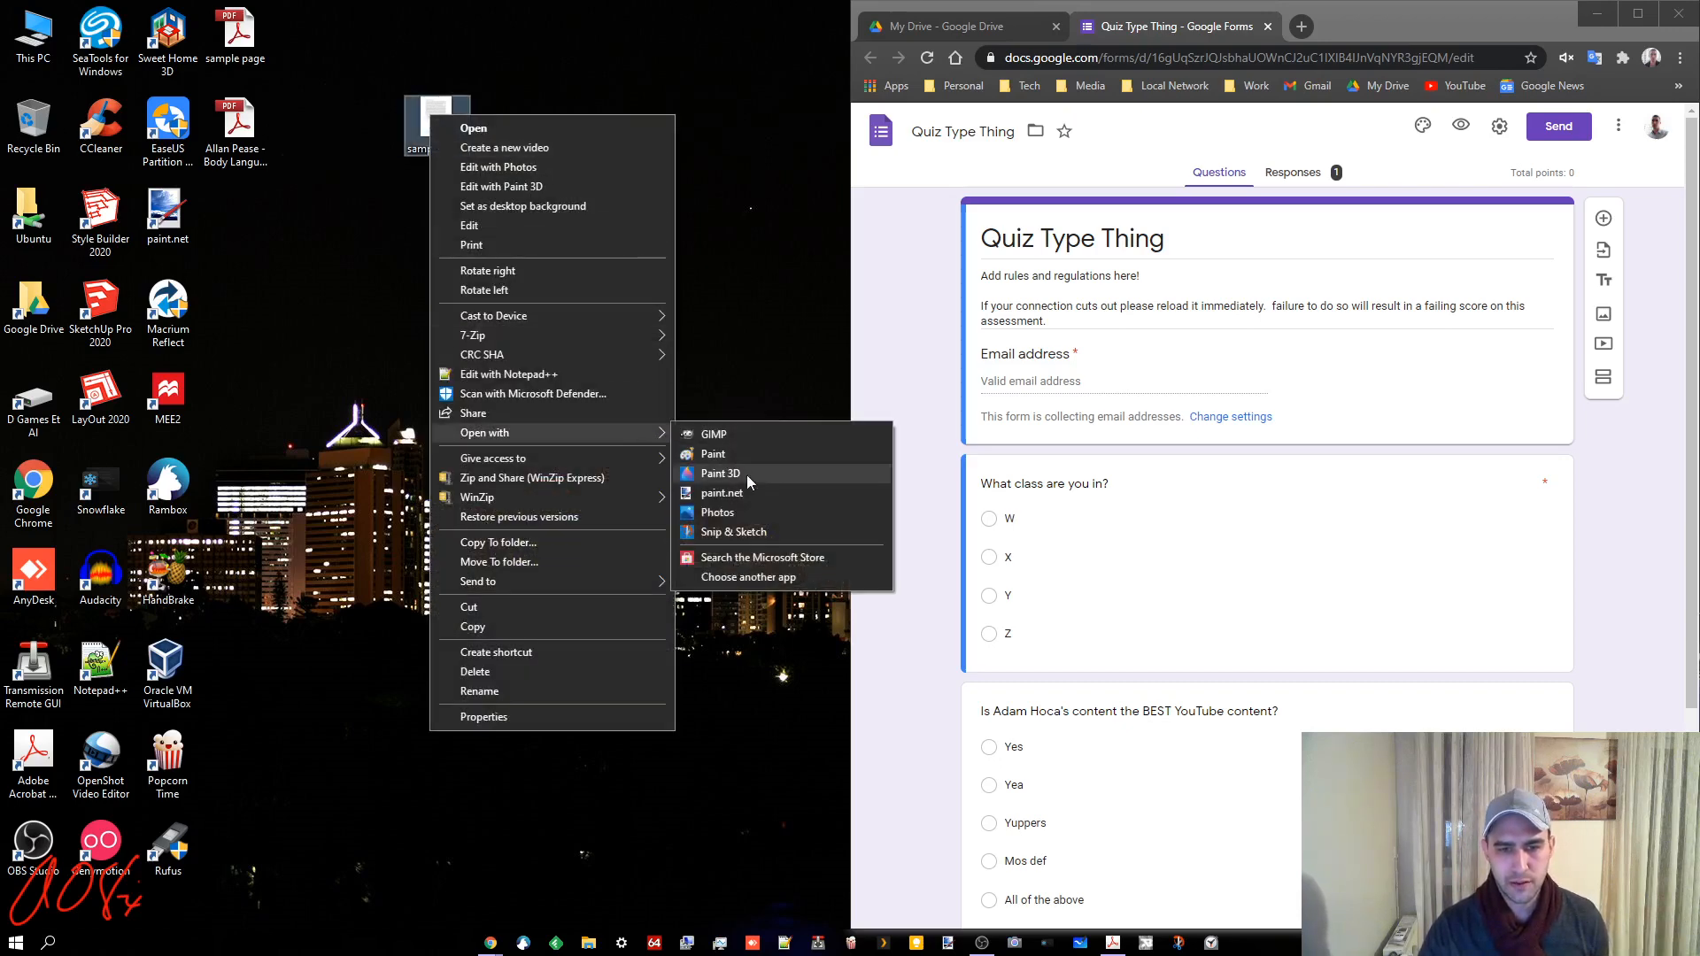
{"action": "left_click", "coordinate": [733, 493]}
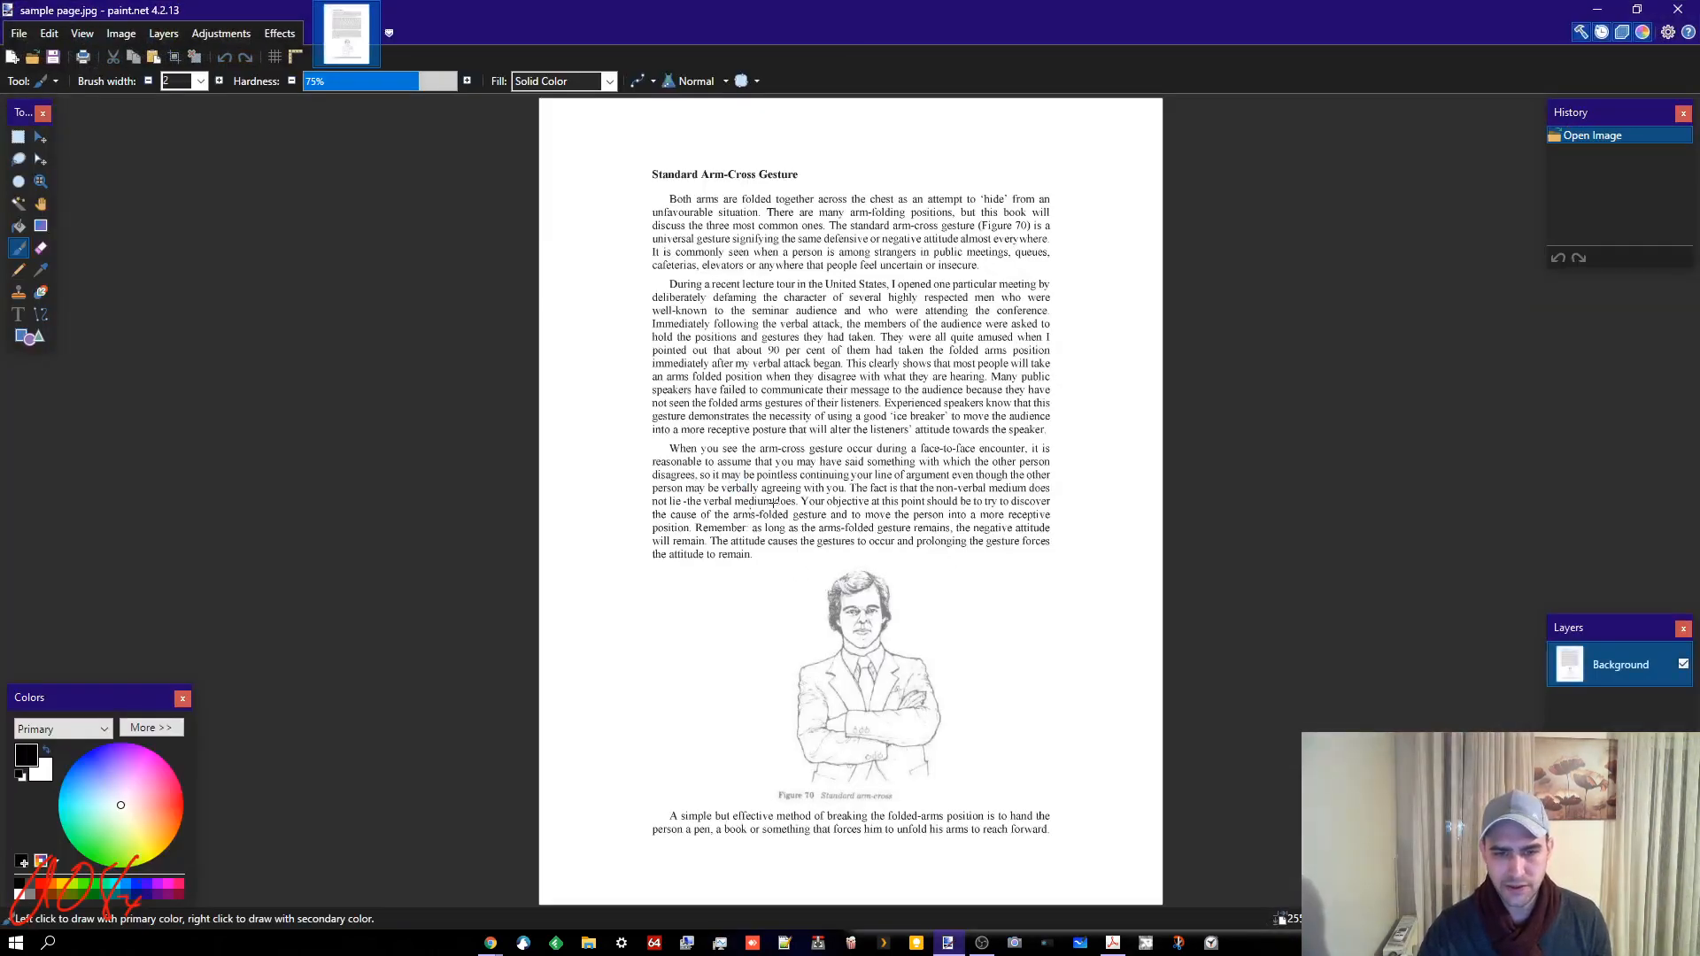
- Crop the image to the third paragraph, starting "When you see the arm-cross gesture", with a rectangular selection of about 1678 × 526 pixels
{"action": "left_click", "coordinate": [18, 136]}
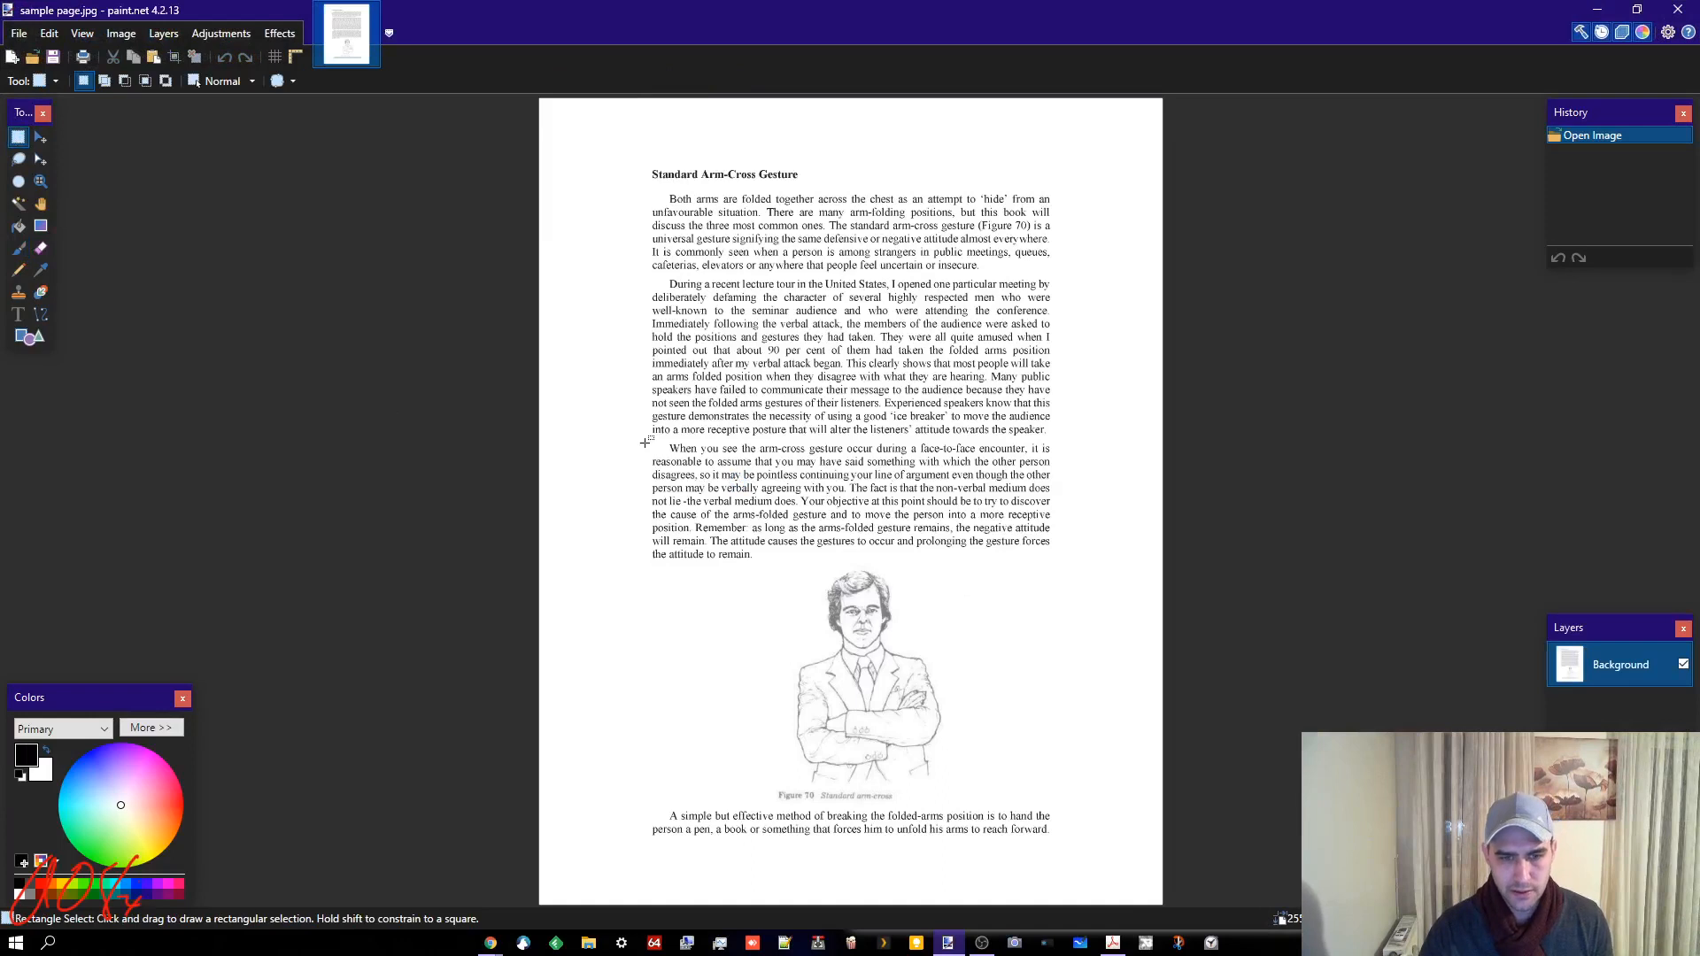
{"action": "left_click_drag", "start_coordinate": [650, 435], "coordinate": [1058, 564]}
{"action": "left_click", "coordinate": [121, 32]}
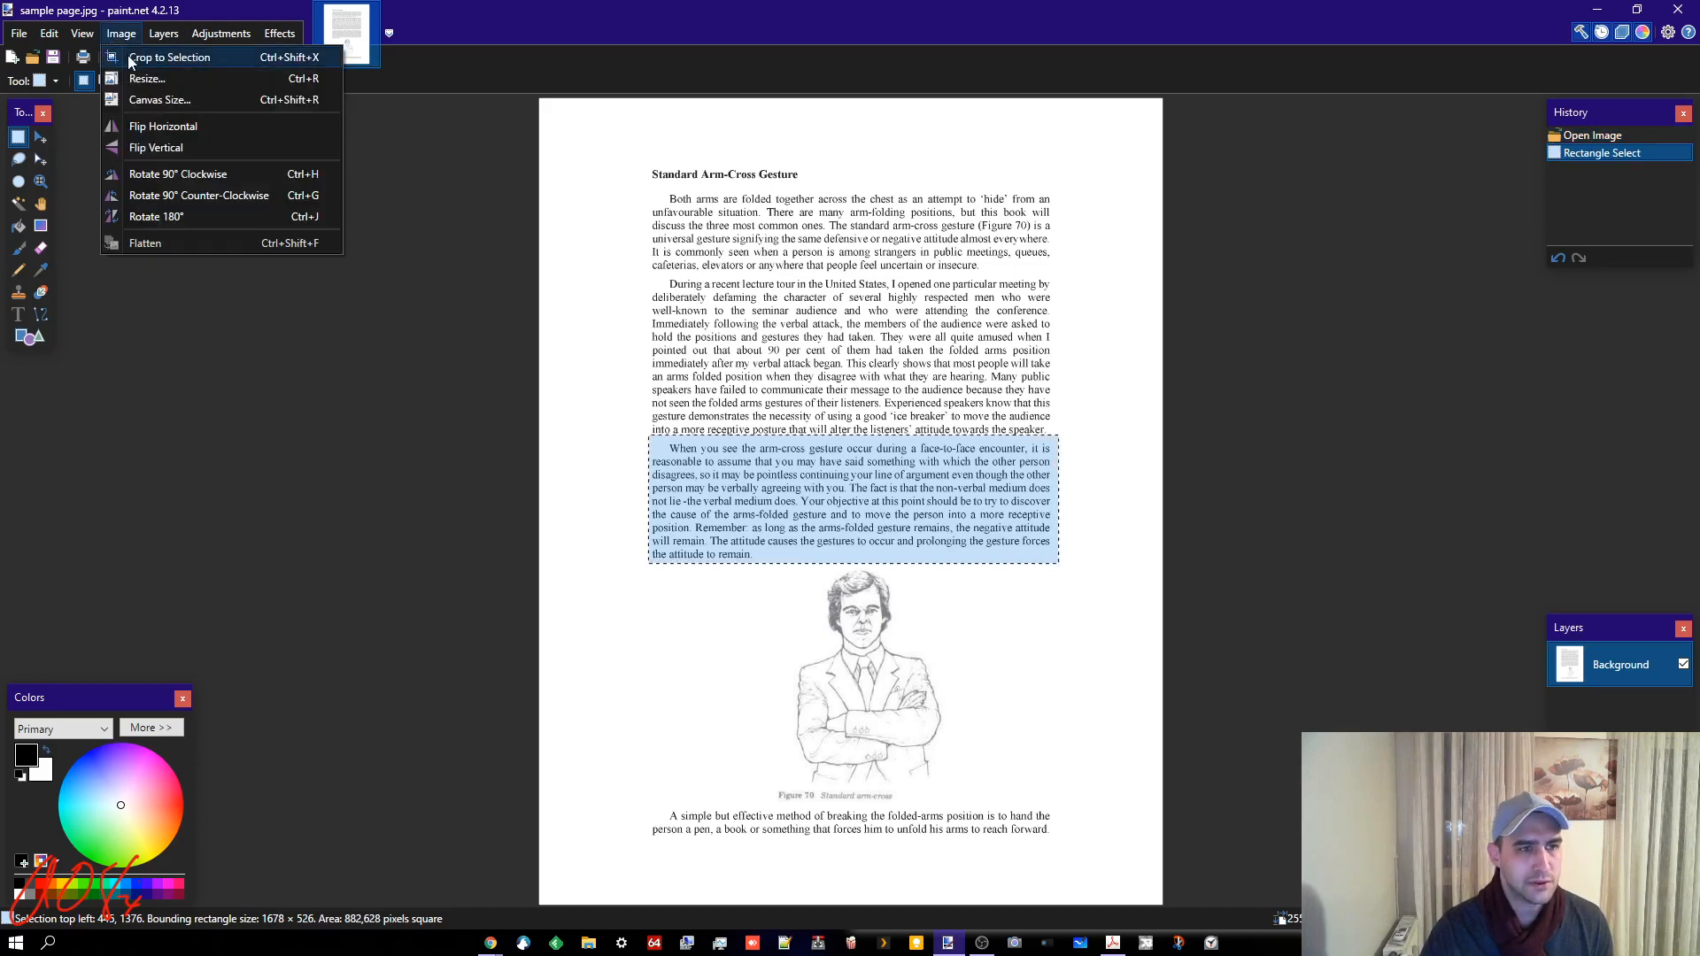
{"action": "left_click", "coordinate": [129, 56]}
{"action": "scroll", "coordinate": [700, 463], "scroll_direction": "down", "scroll_amount": 2}
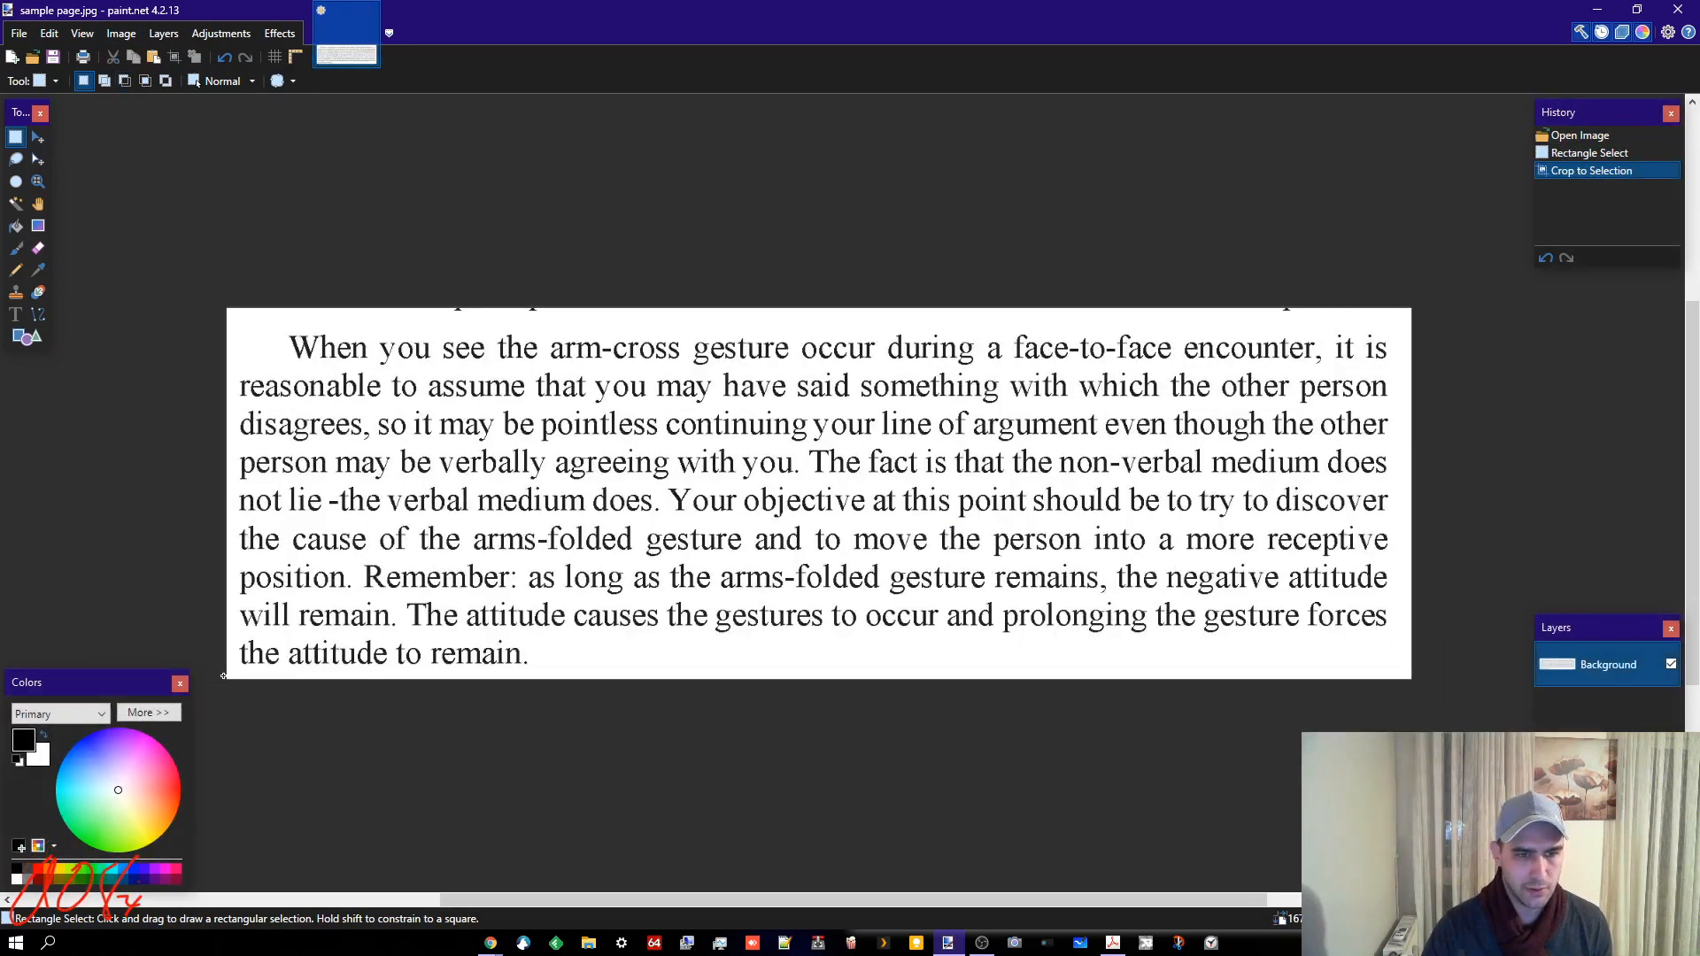
- Crop the paragraph tighter to about 1652 × 496 pixels, removing the stray text along its upper edge, and leave nothing selected
{"action": "left_click_drag", "start_coordinate": [224, 675], "coordinate": [1392, 329]}
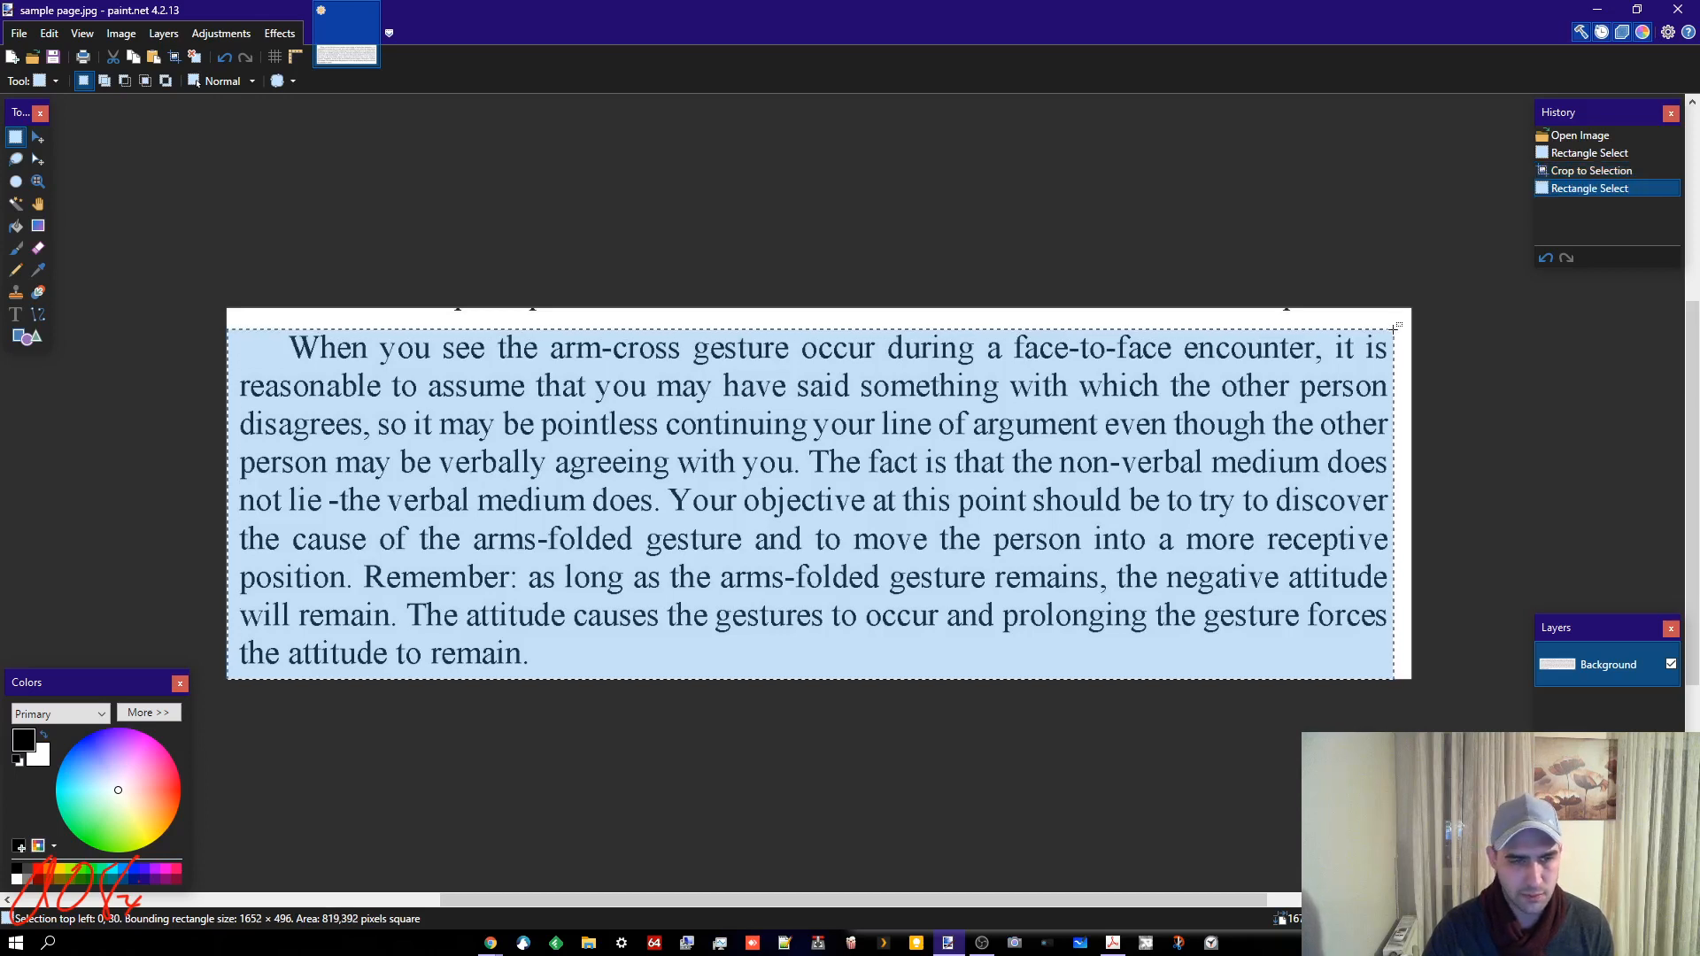
{"action": "left_click", "coordinate": [122, 32]}
{"action": "left_click", "coordinate": [142, 50]}
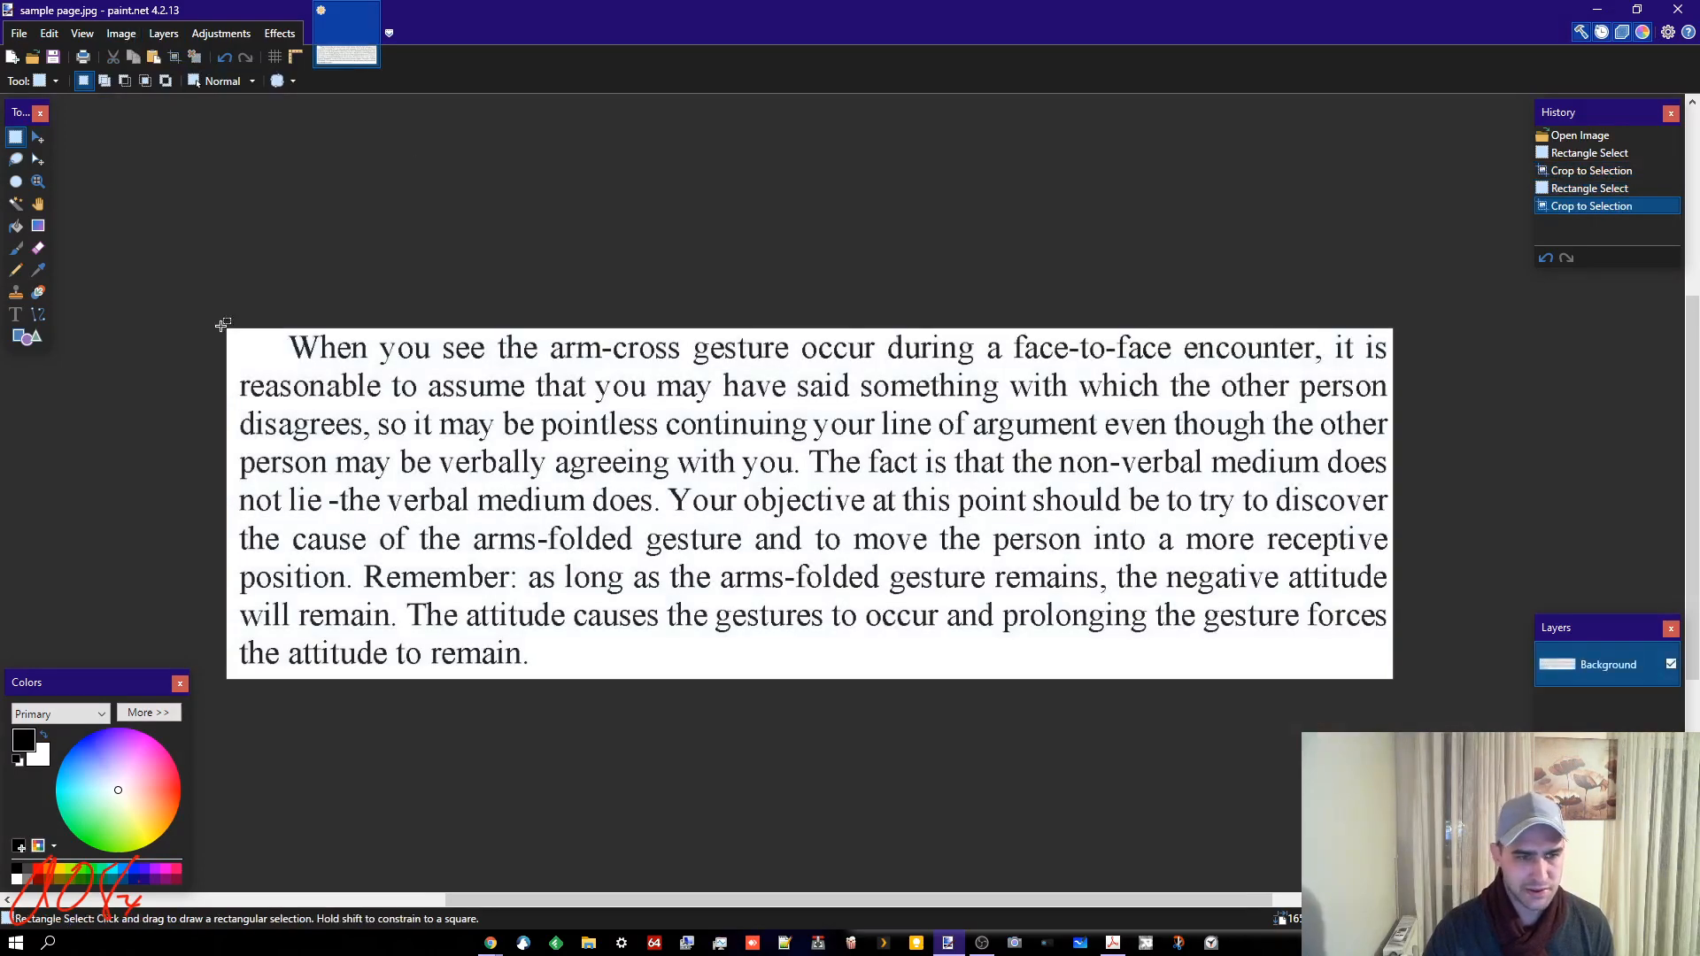
{"action": "left_click_drag", "start_coordinate": [193, 289], "coordinate": [1411, 668]}
{"action": "left_click", "coordinate": [1411, 668]}
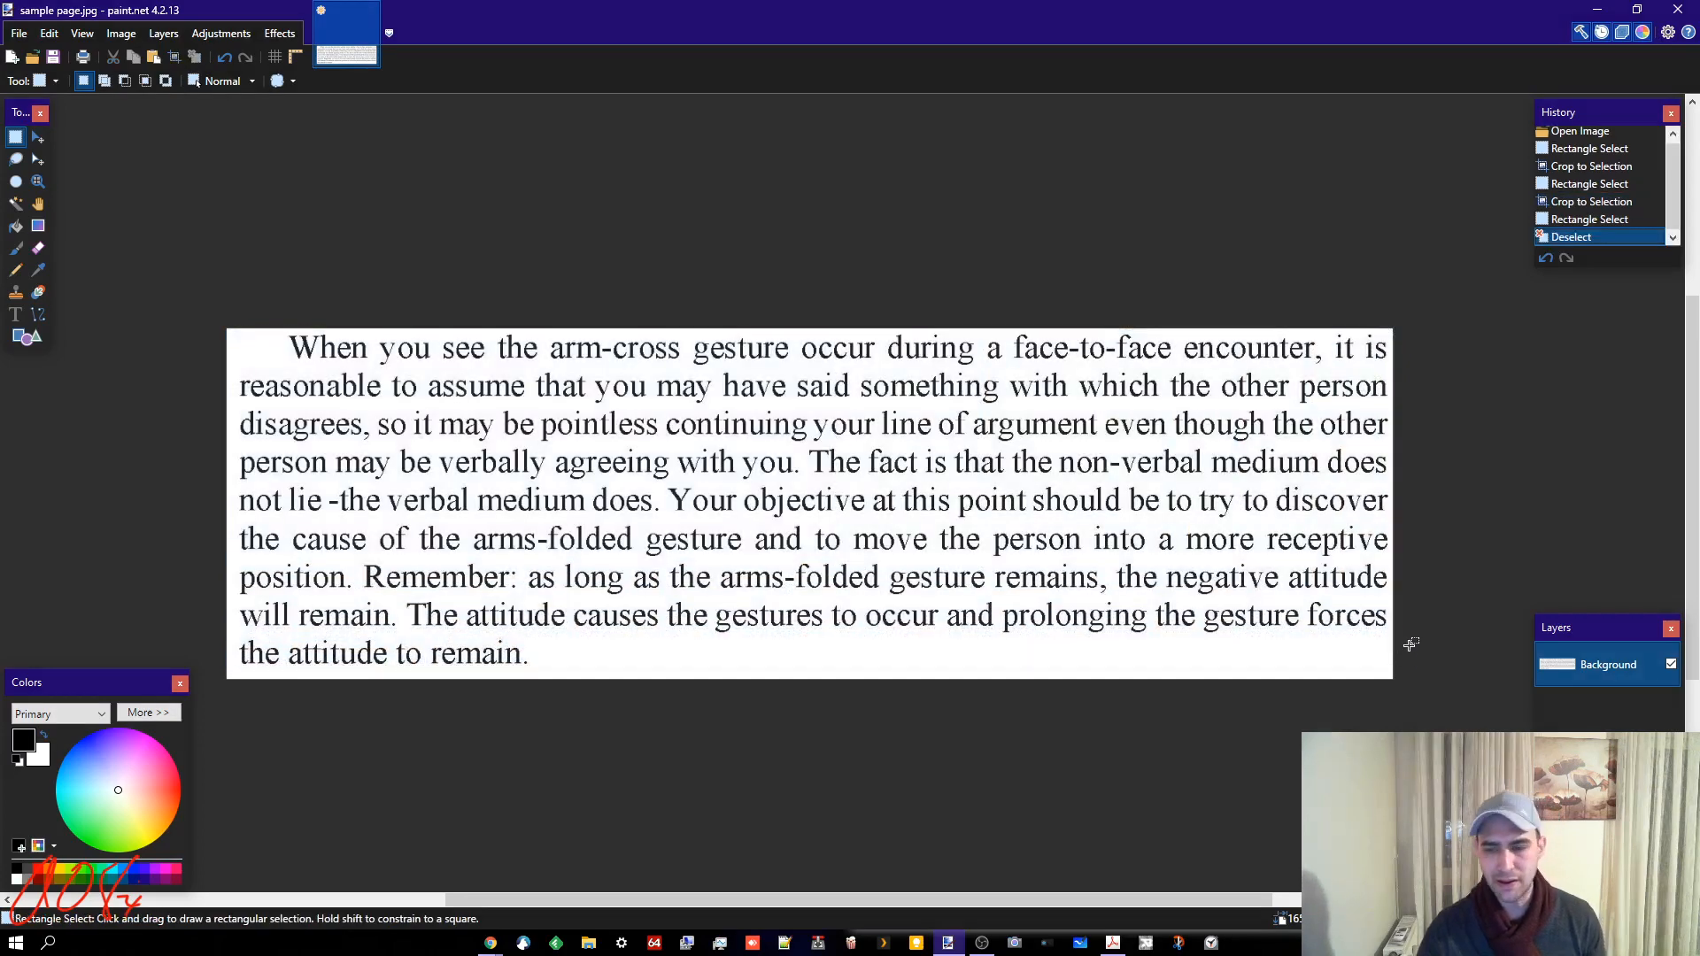
- Crop the blank strip off the paragraph's lower edge with a rectangular selection of 1652 × 483 pixels
{"action": "left_click_drag", "start_coordinate": [202, 281], "coordinate": [1413, 670]}
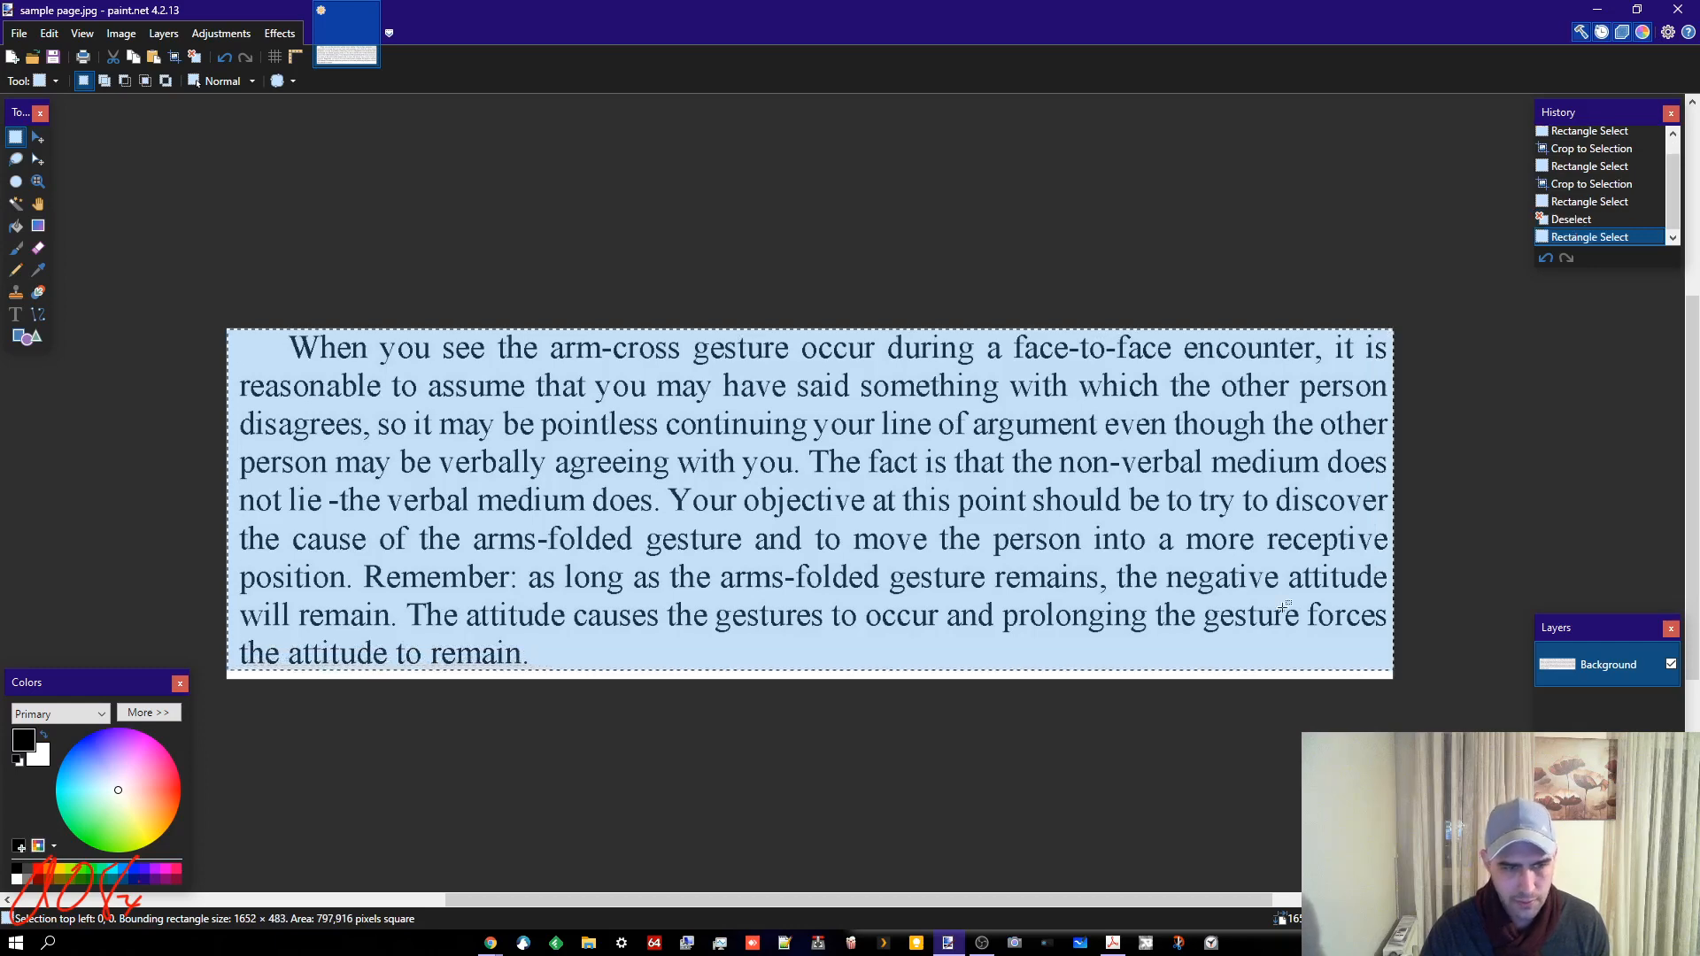
{"action": "left_click", "coordinate": [121, 33]}
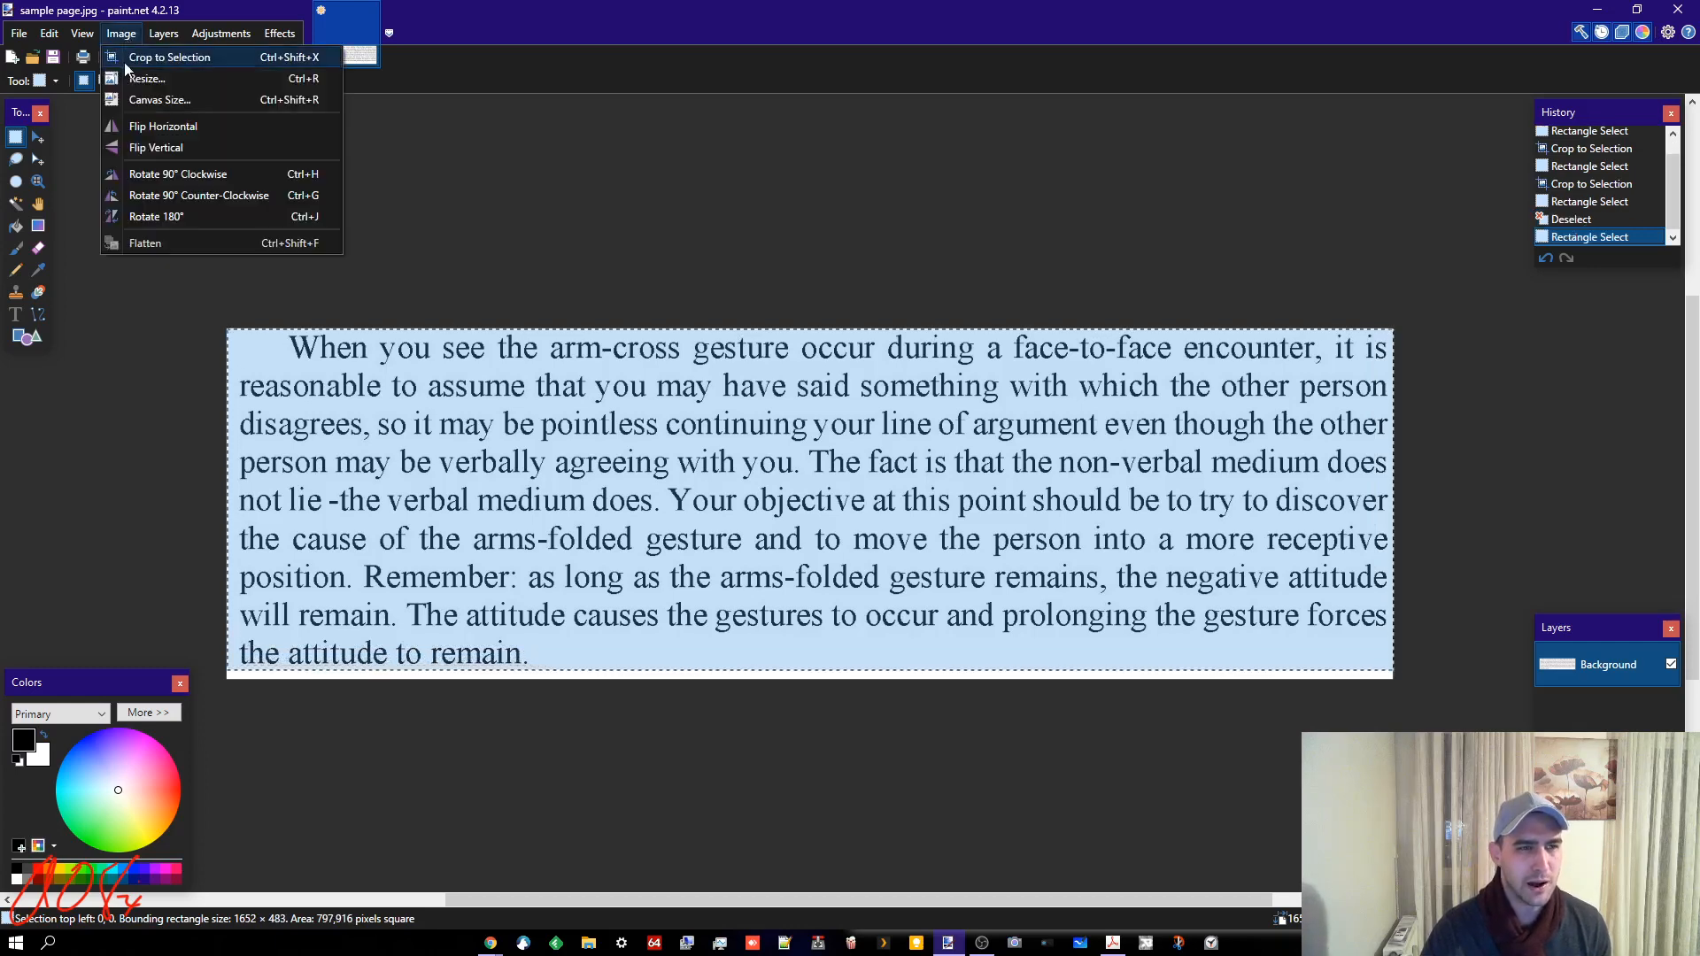
{"action": "left_click", "coordinate": [129, 57]}
- Save the cropped image under its existing name as a JPEG with quality 100 and 4:4:4 (Best Quality) chroma subsampling
{"action": "left_click", "coordinate": [18, 33]}
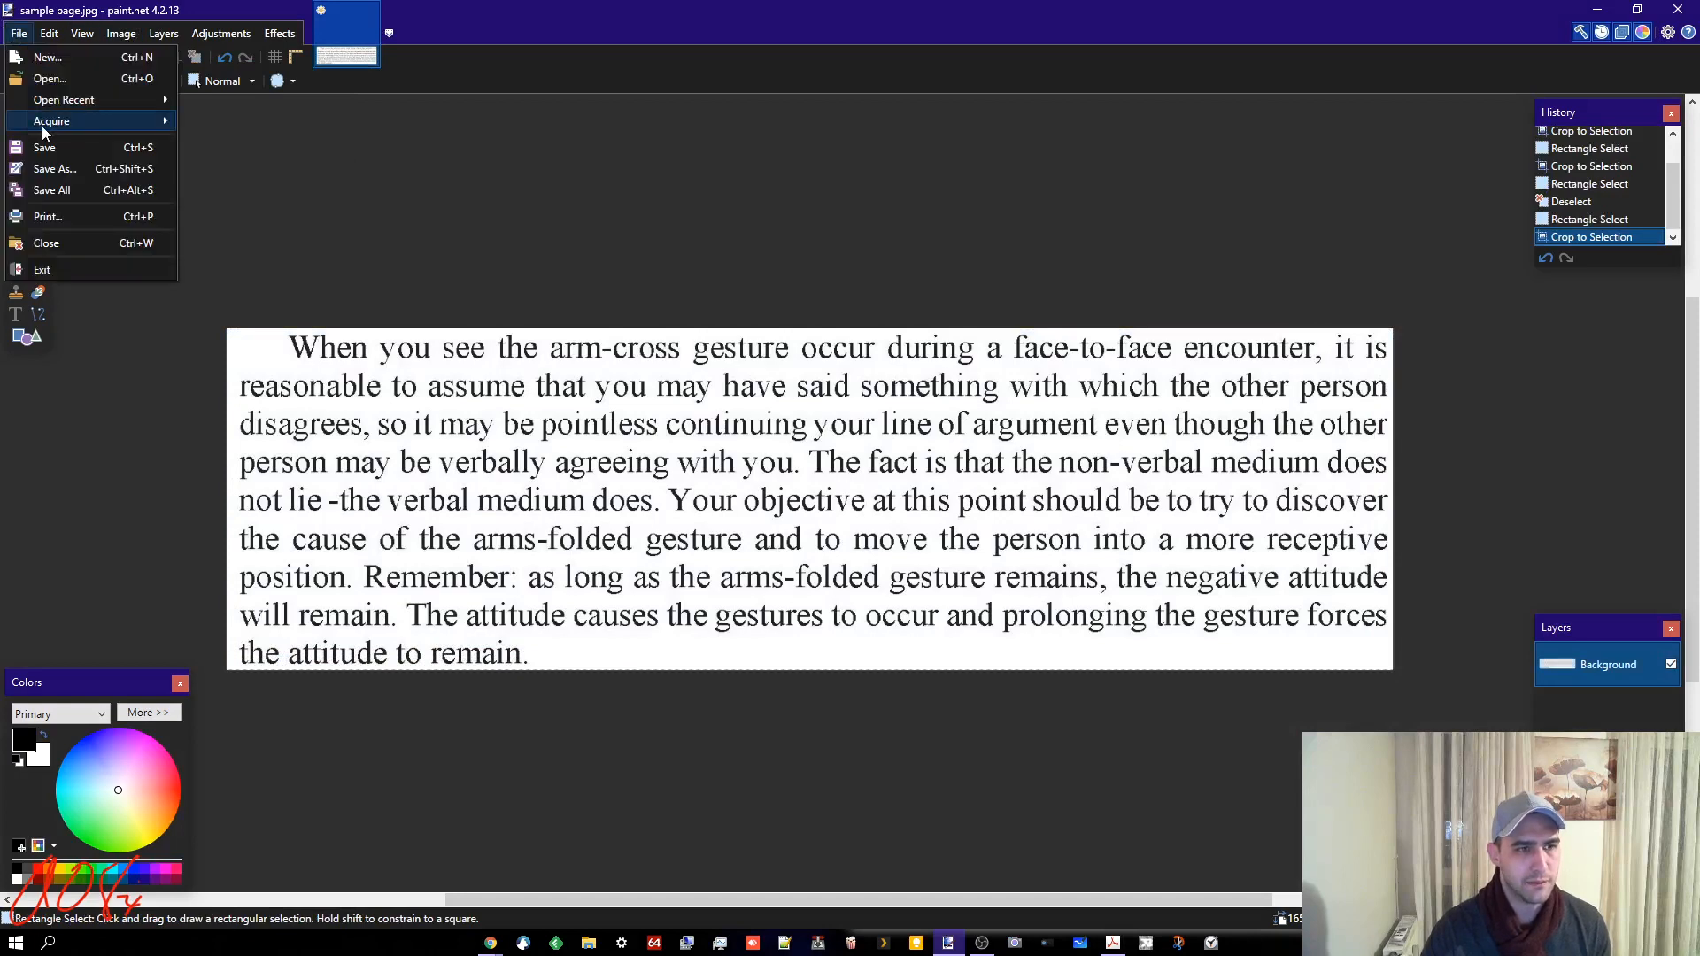
{"action": "left_click", "coordinate": [36, 145]}
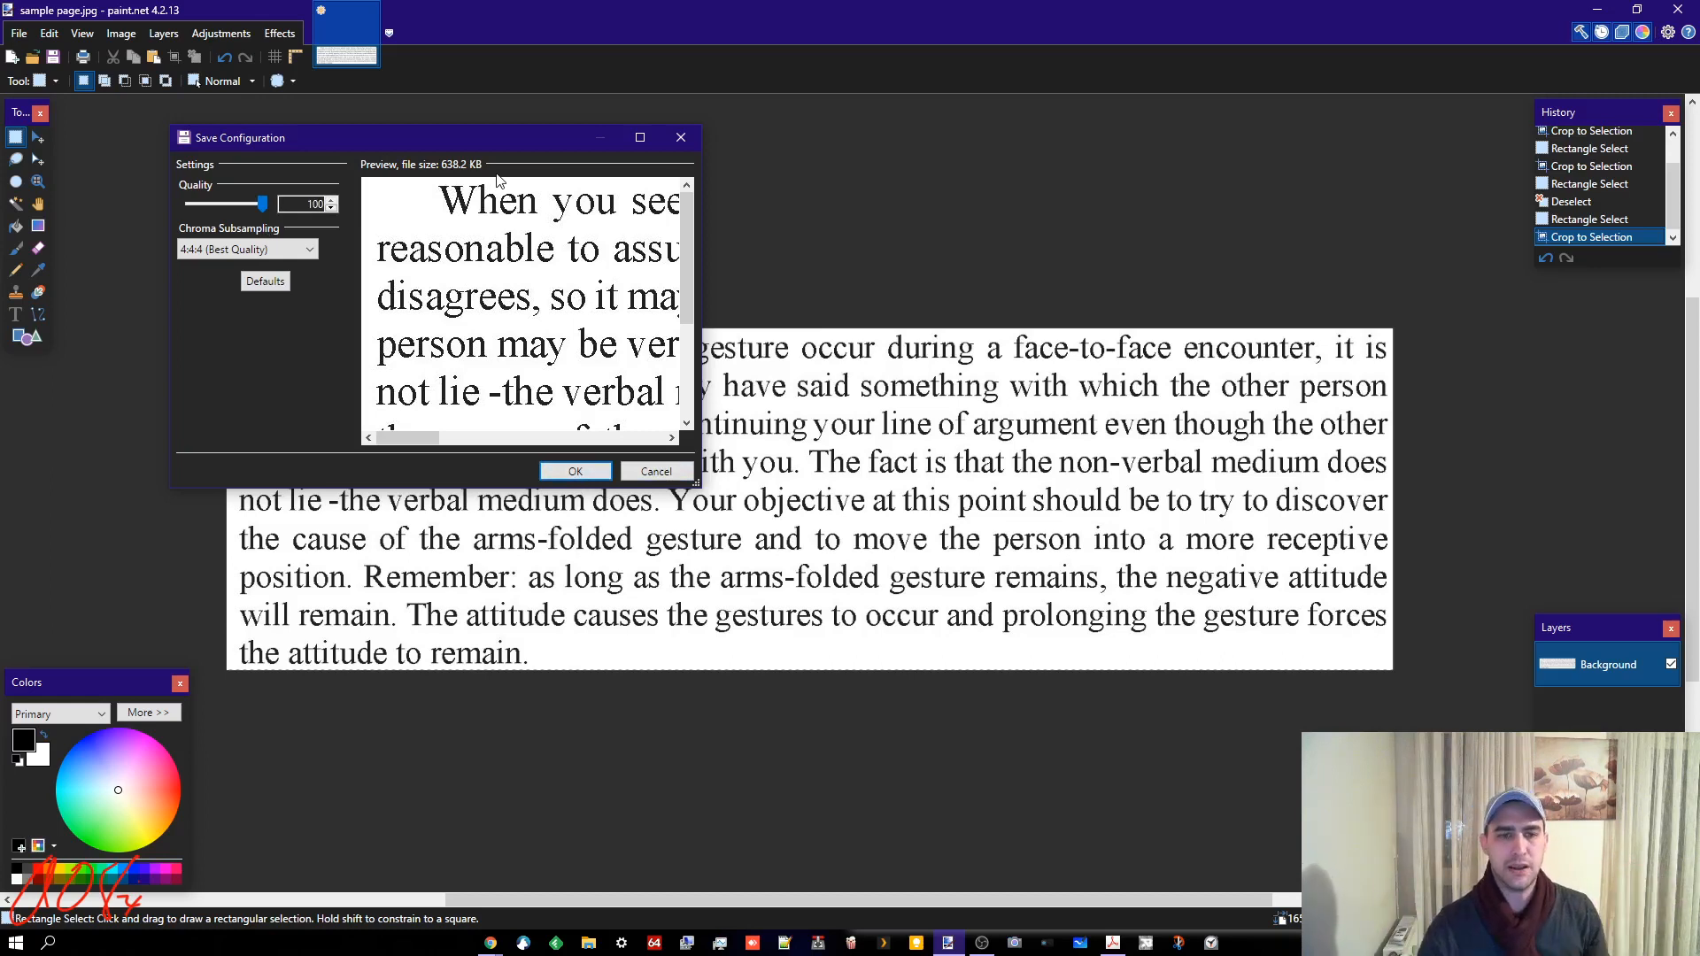
{"action": "left_click", "coordinate": [577, 471]}
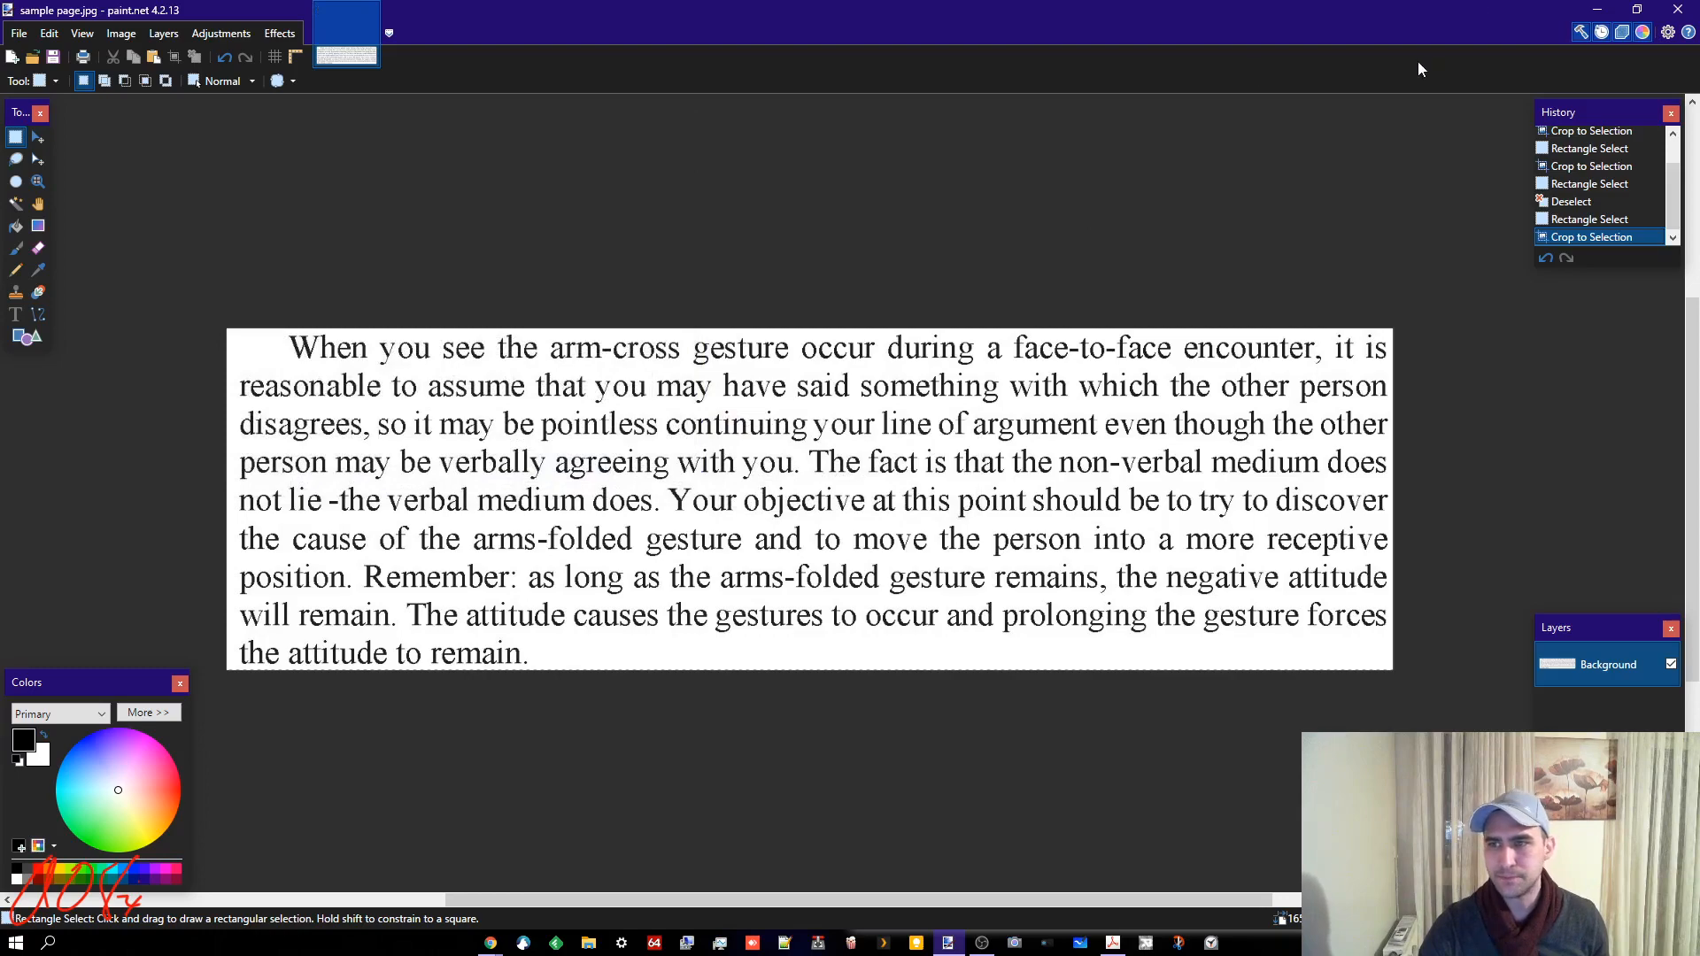
- Close paint.net, view the saved "sample page" image from the desktop to check the crop, and close the viewer
{"action": "left_click", "coordinate": [1678, 10]}
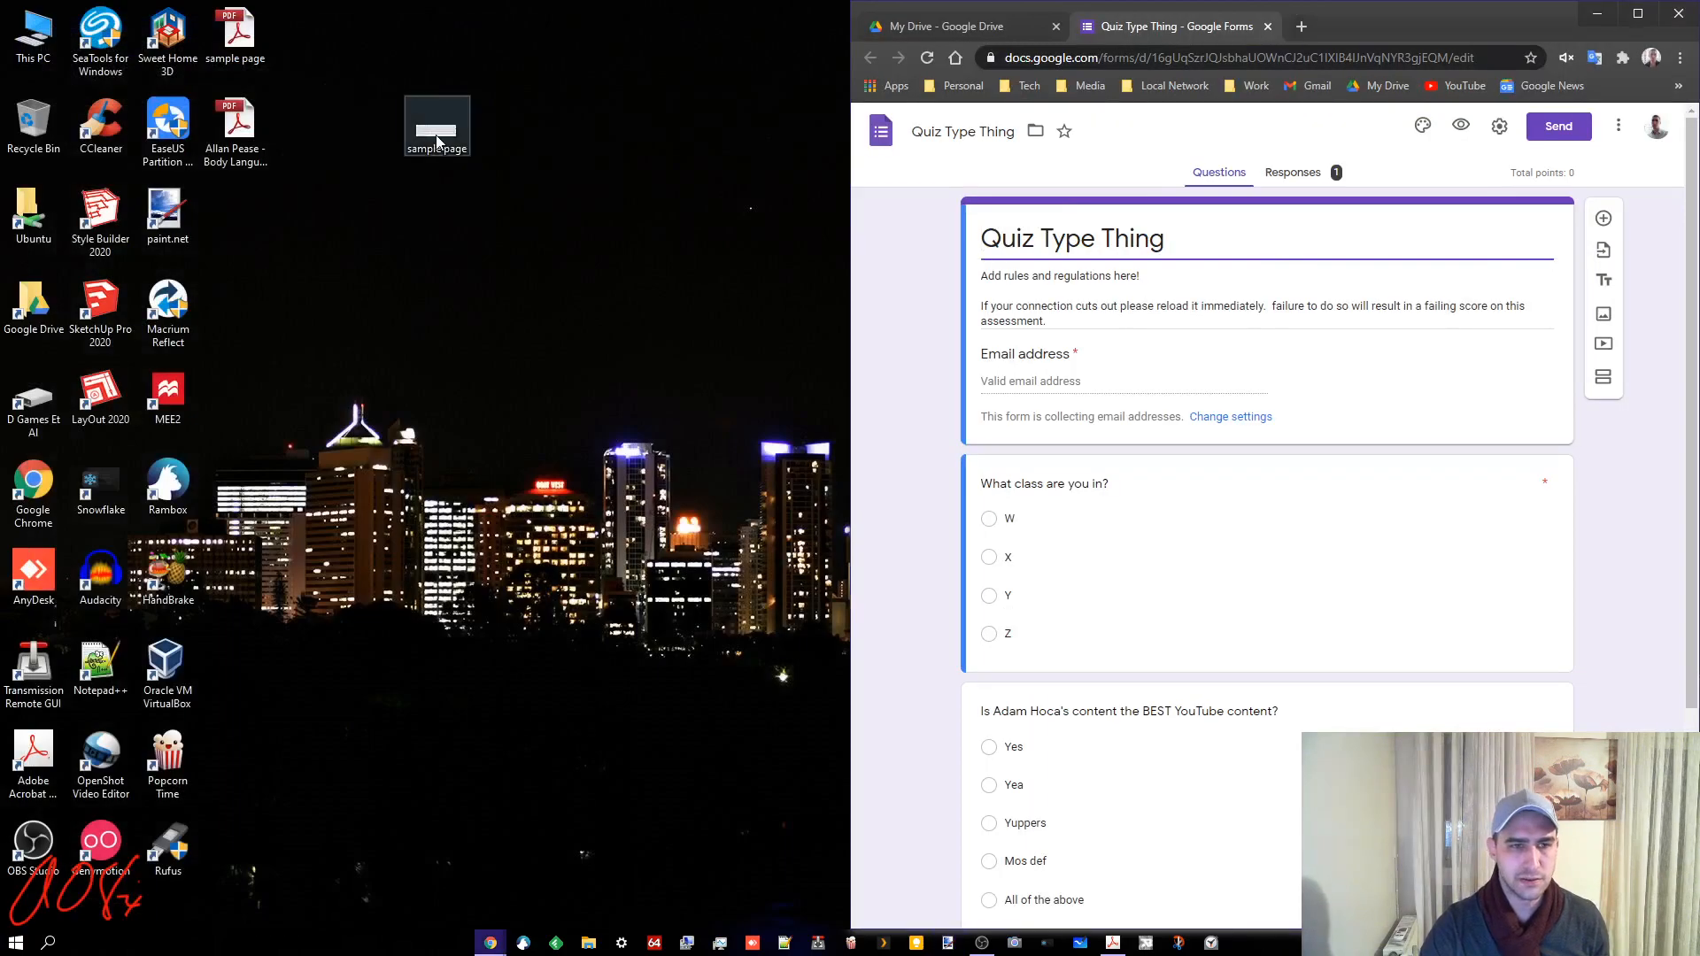
{"action": "double_click", "coordinate": [436, 141]}
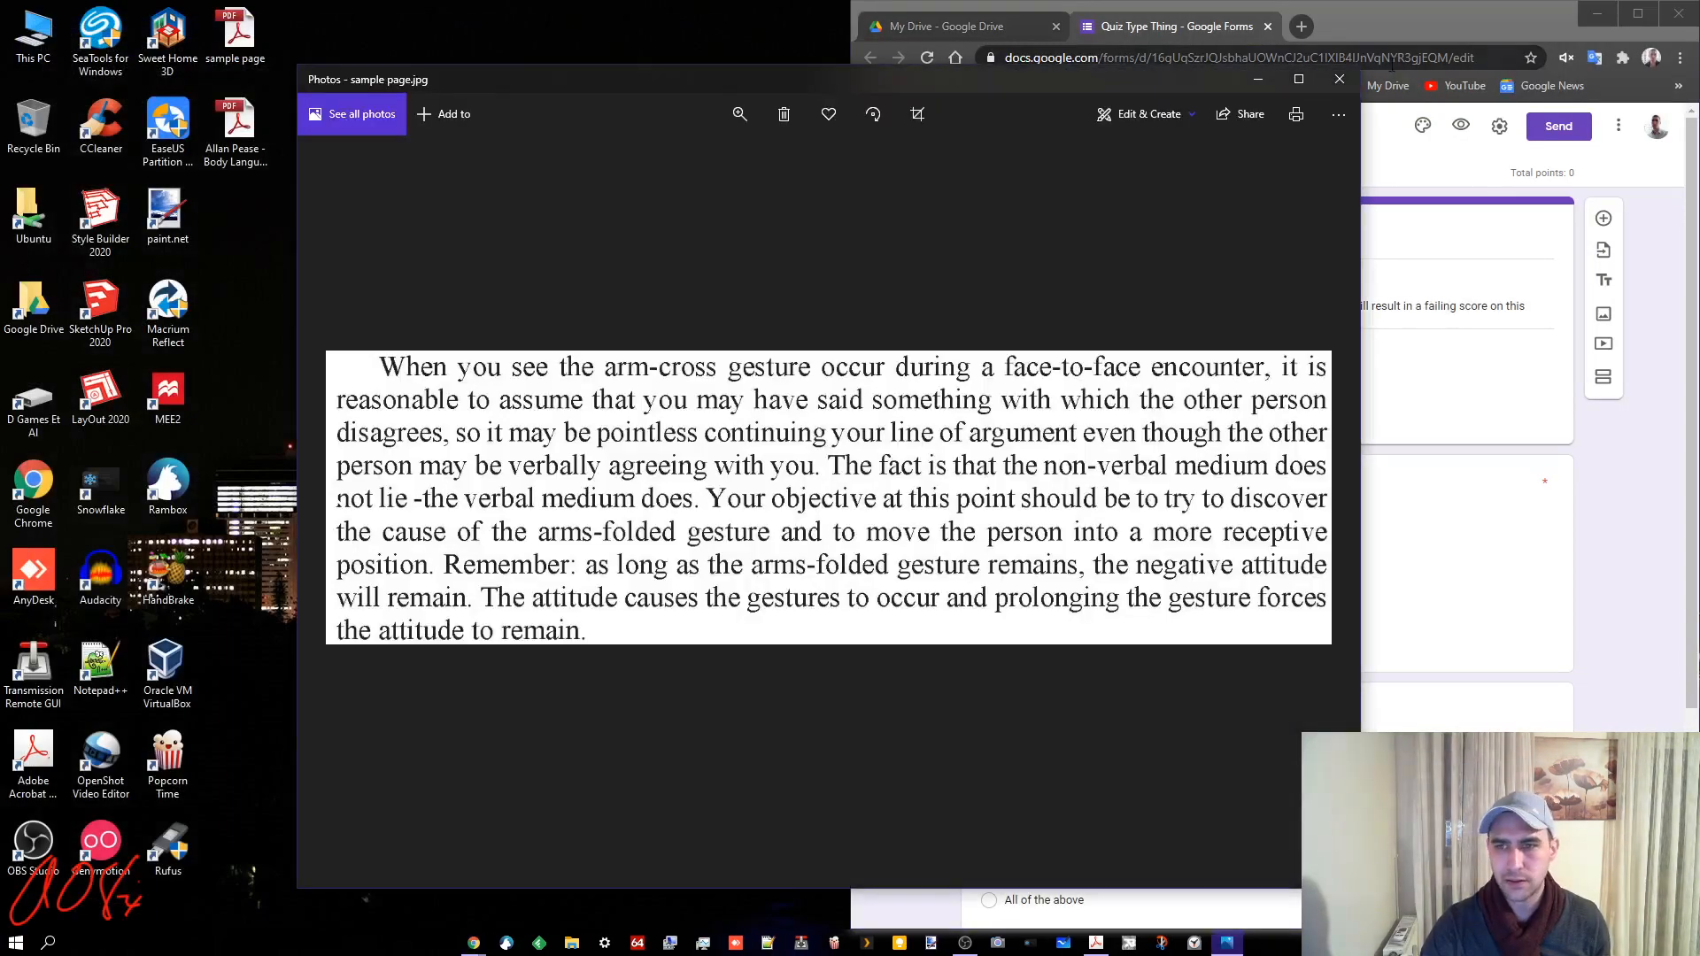
{"action": "left_click", "coordinate": [1339, 79]}
- In the "Quiz Type Thing" form, add a section after the photo upload question and title it "Reading stuff"
{"action": "scroll", "coordinate": [1373, 569], "scroll_direction": "down", "scroll_amount": 3}
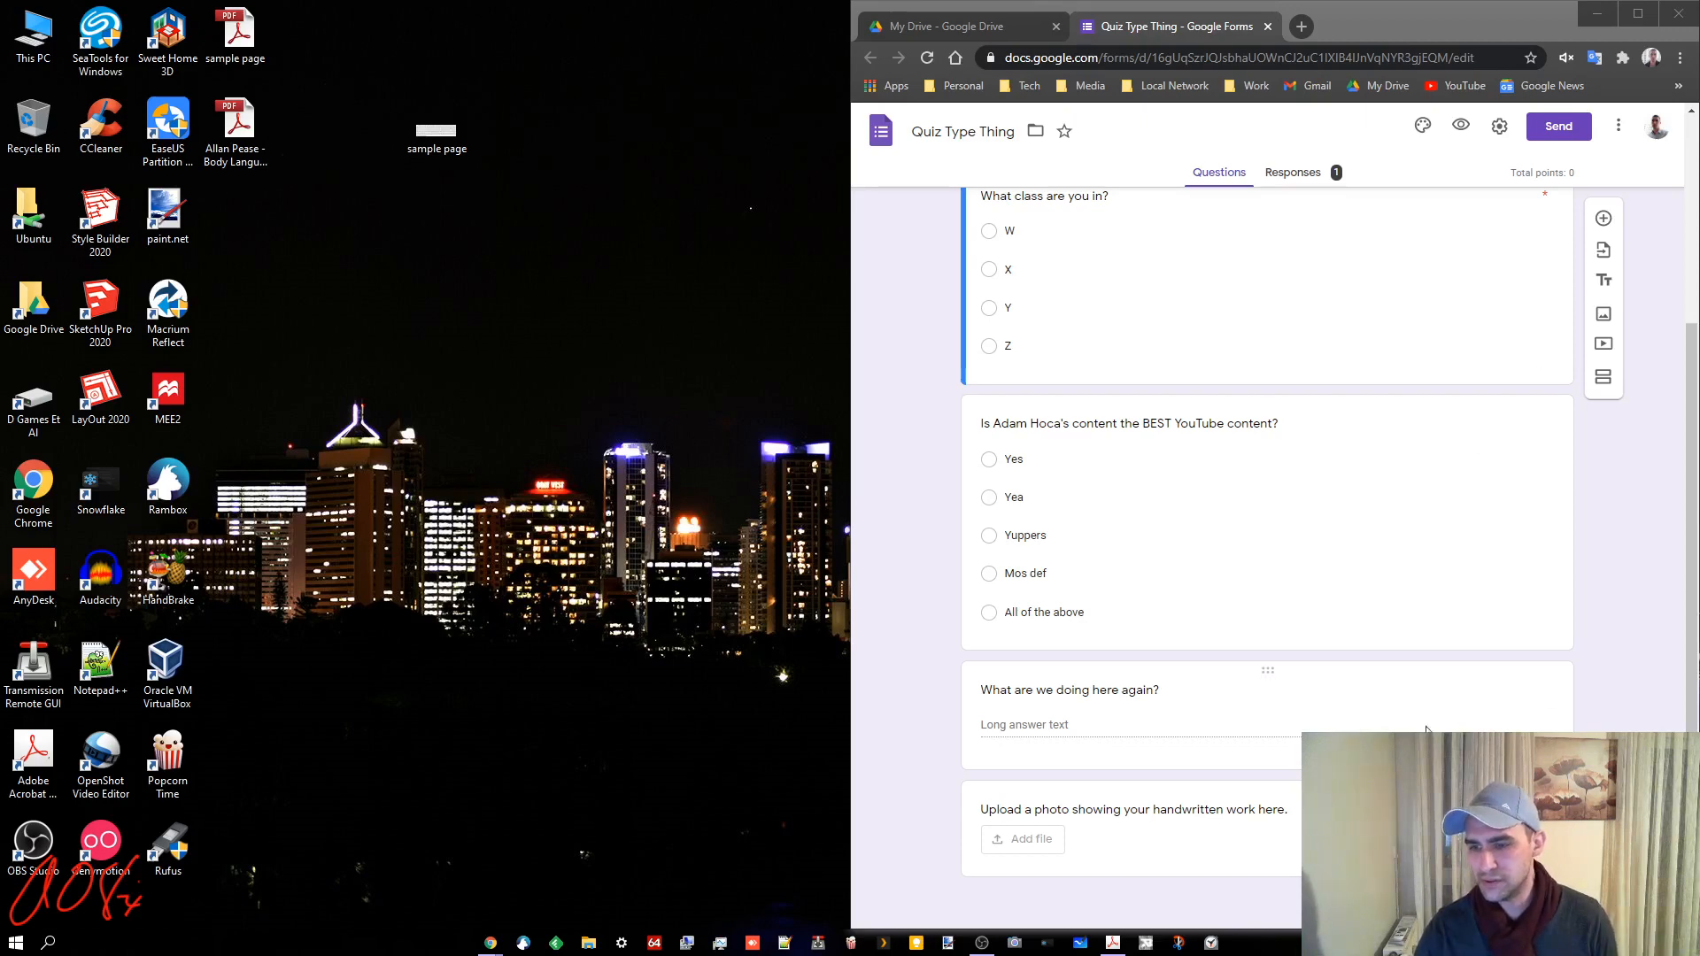
{"action": "left_click", "coordinate": [1416, 824]}
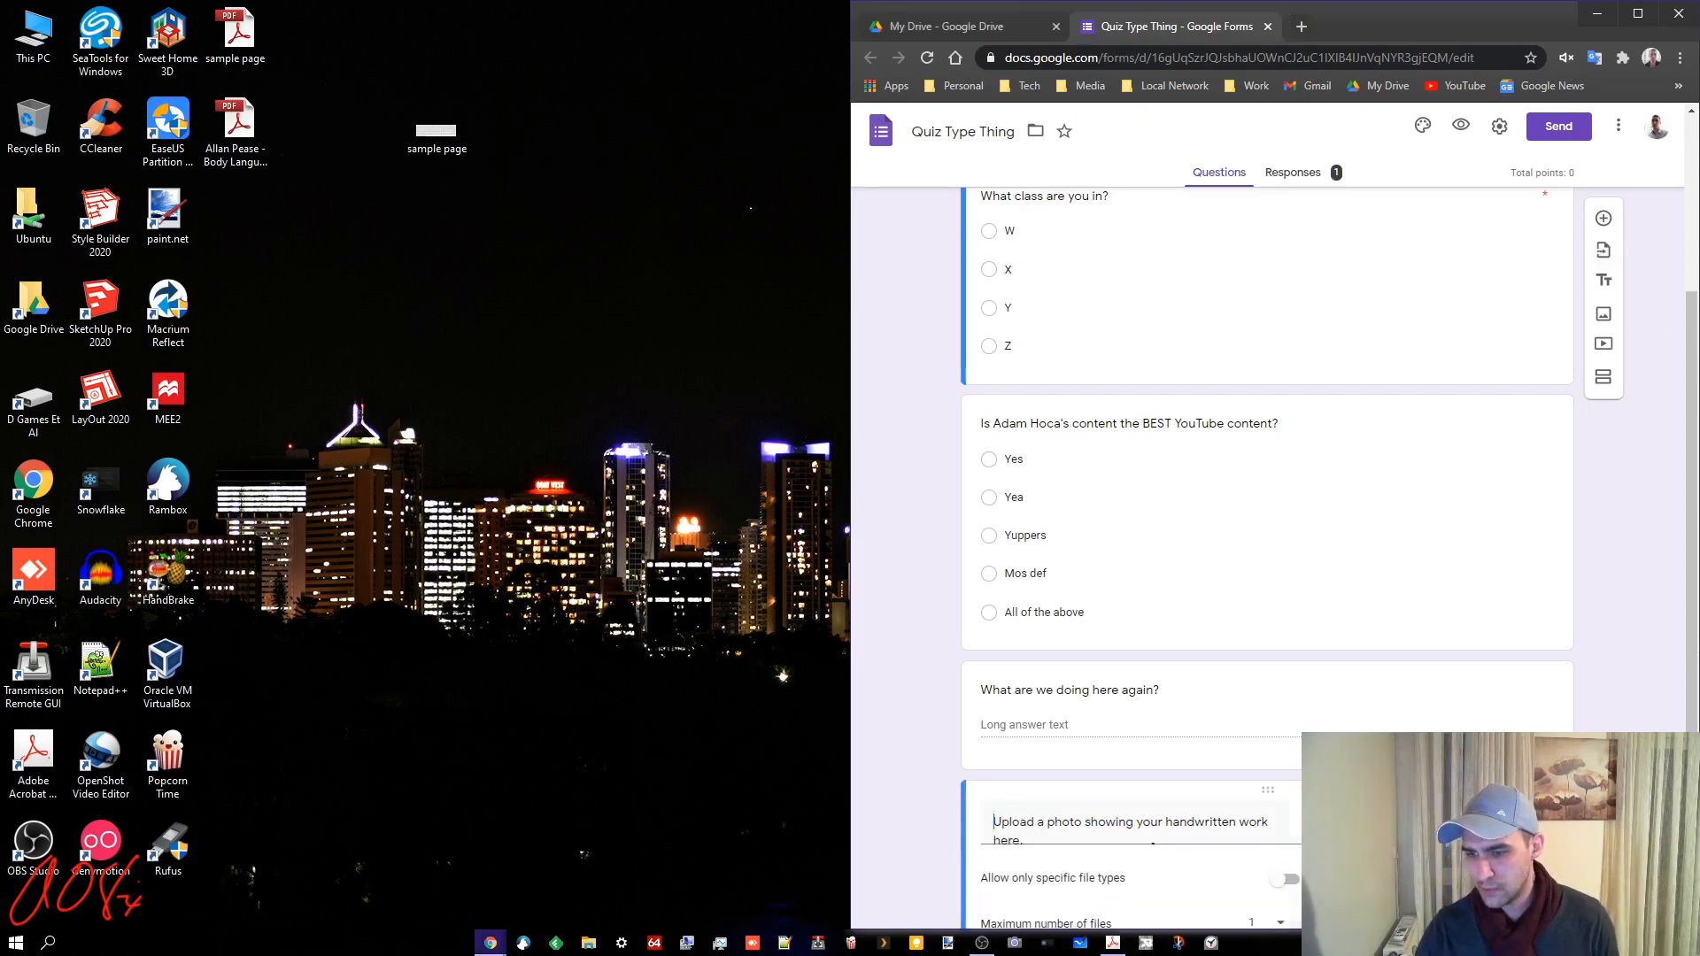
{"action": "scroll", "coordinate": [1629, 604], "scroll_direction": "down", "scroll_amount": 3}
{"action": "left_click", "coordinate": [1603, 757]}
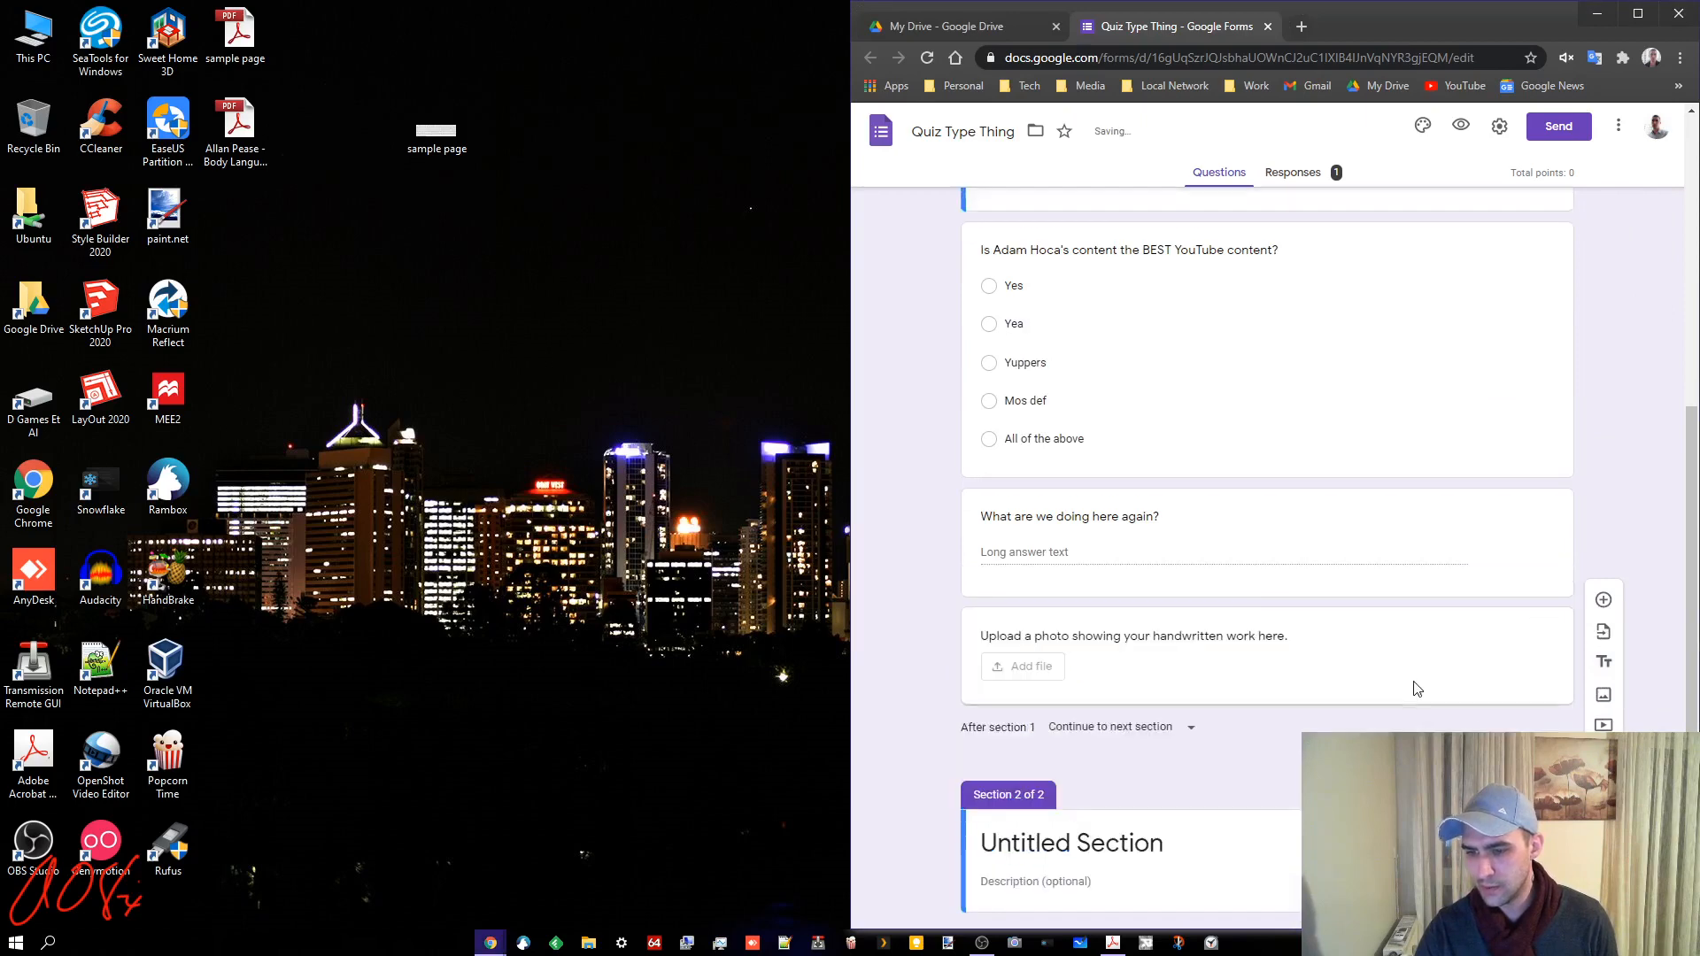
{"action": "left_click", "coordinate": [1155, 797]}
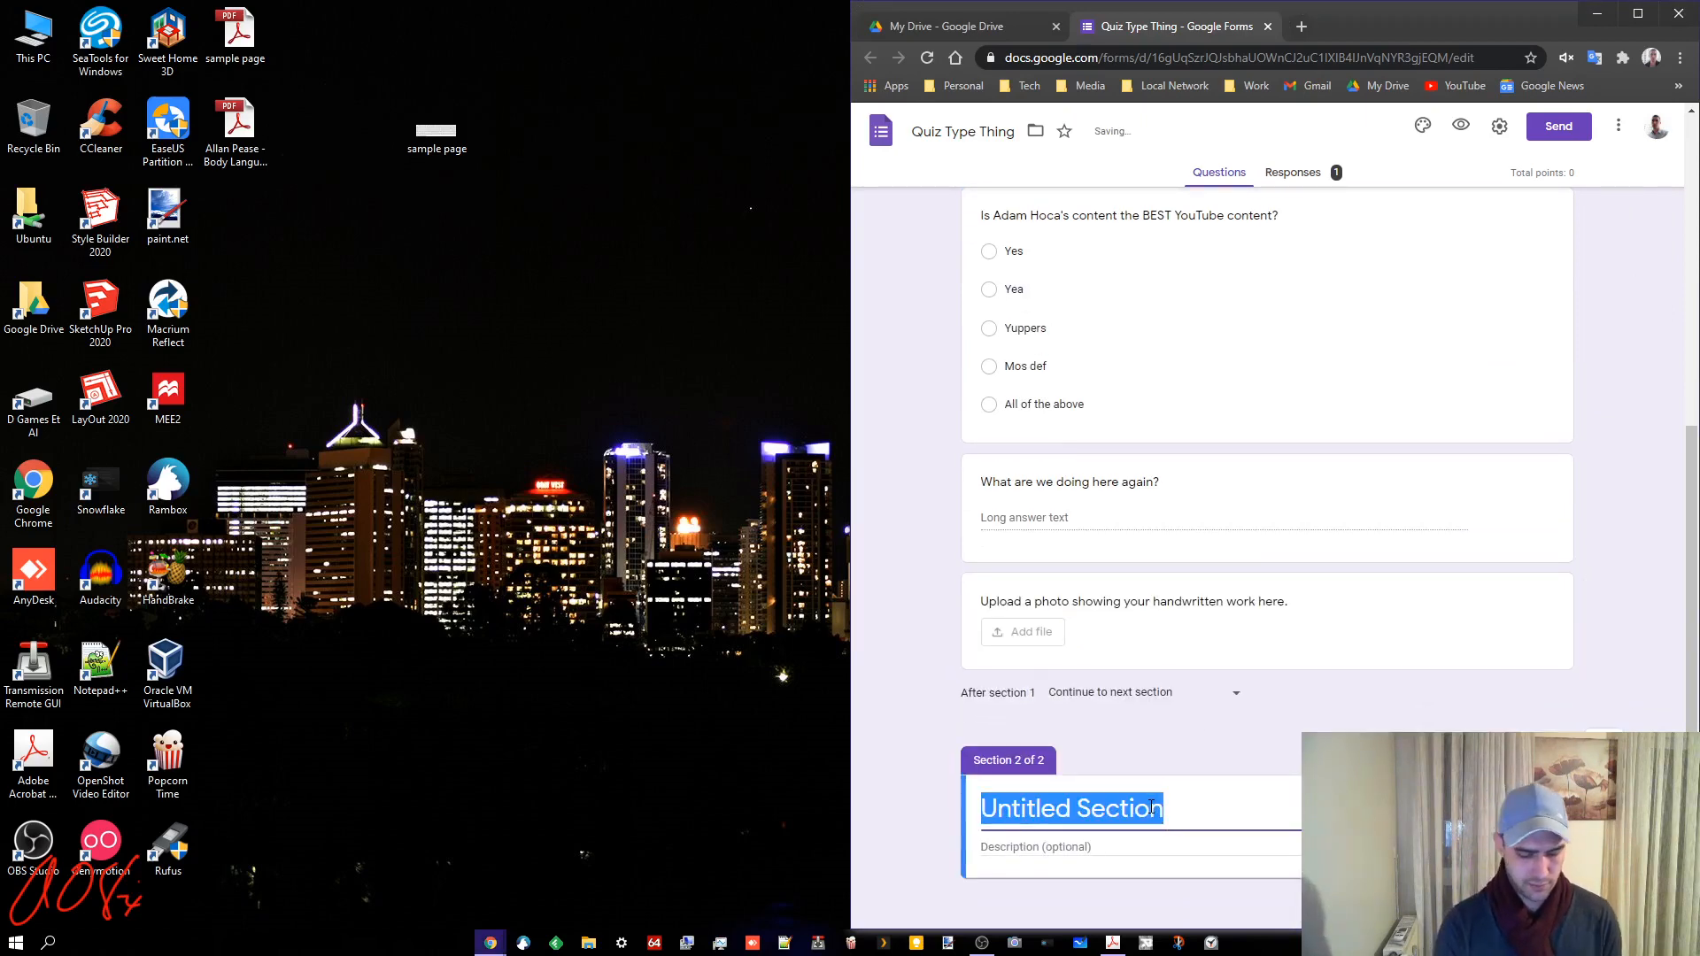
{"action": "type", "text": "Reading stuff"}
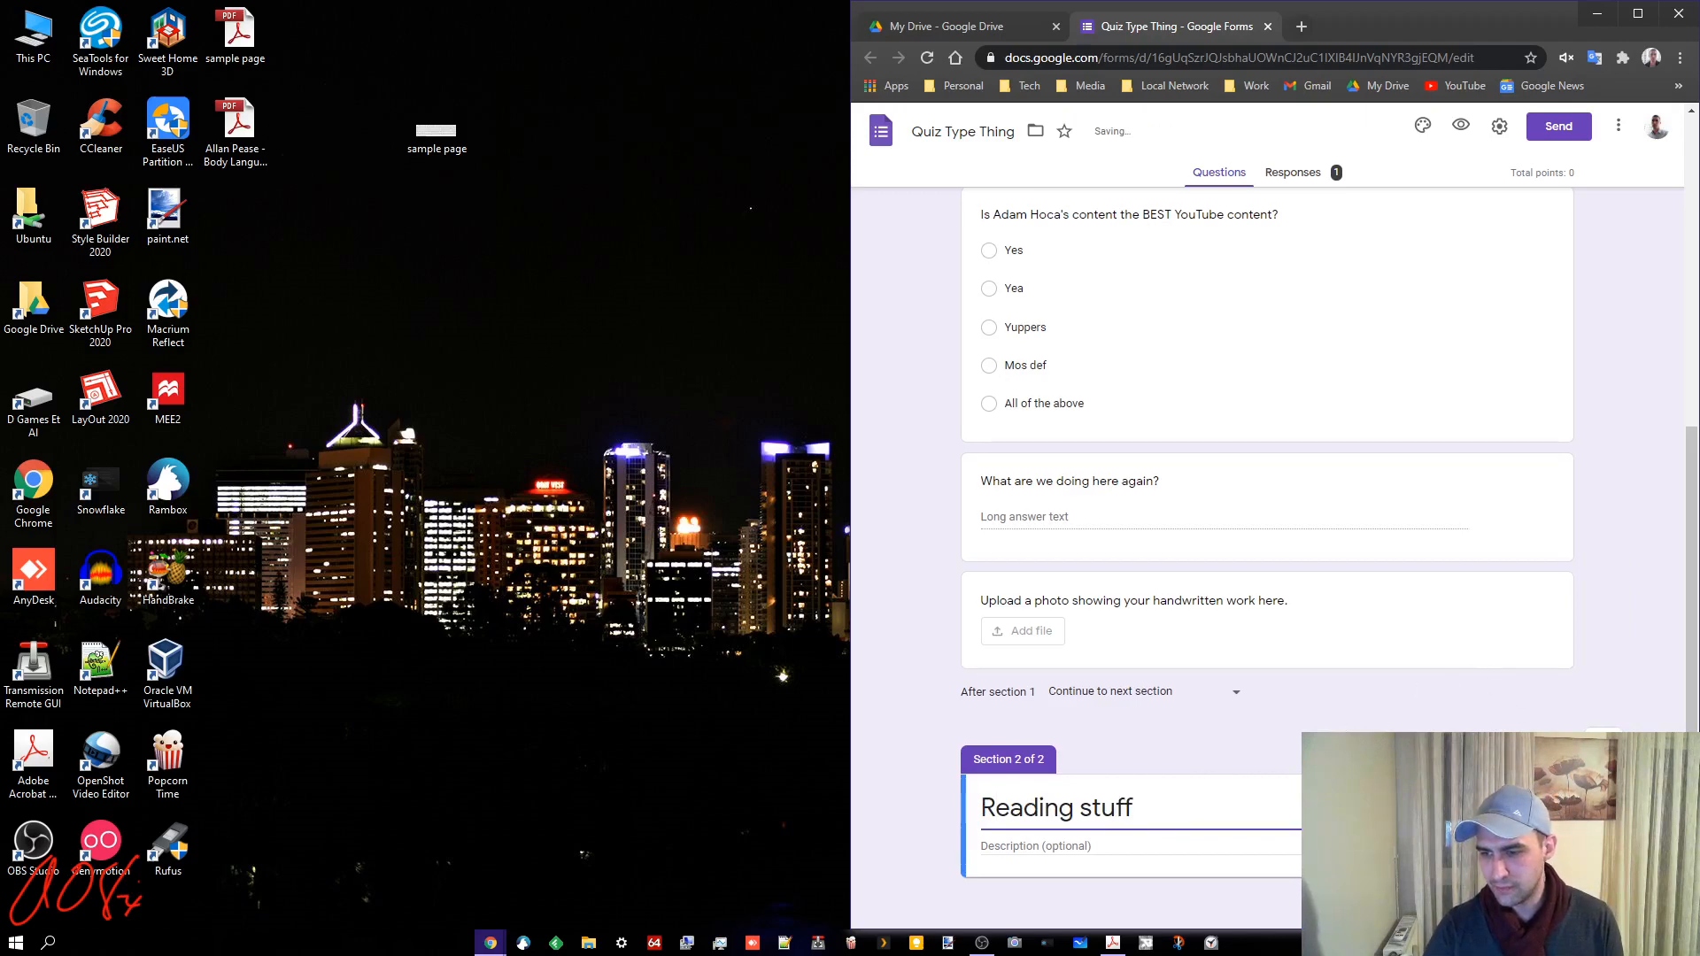
- Insert the cropped "sample page" image from the desktop into the "Reading stuff" section of the form
{"action": "left_click", "coordinate": [1603, 848]}
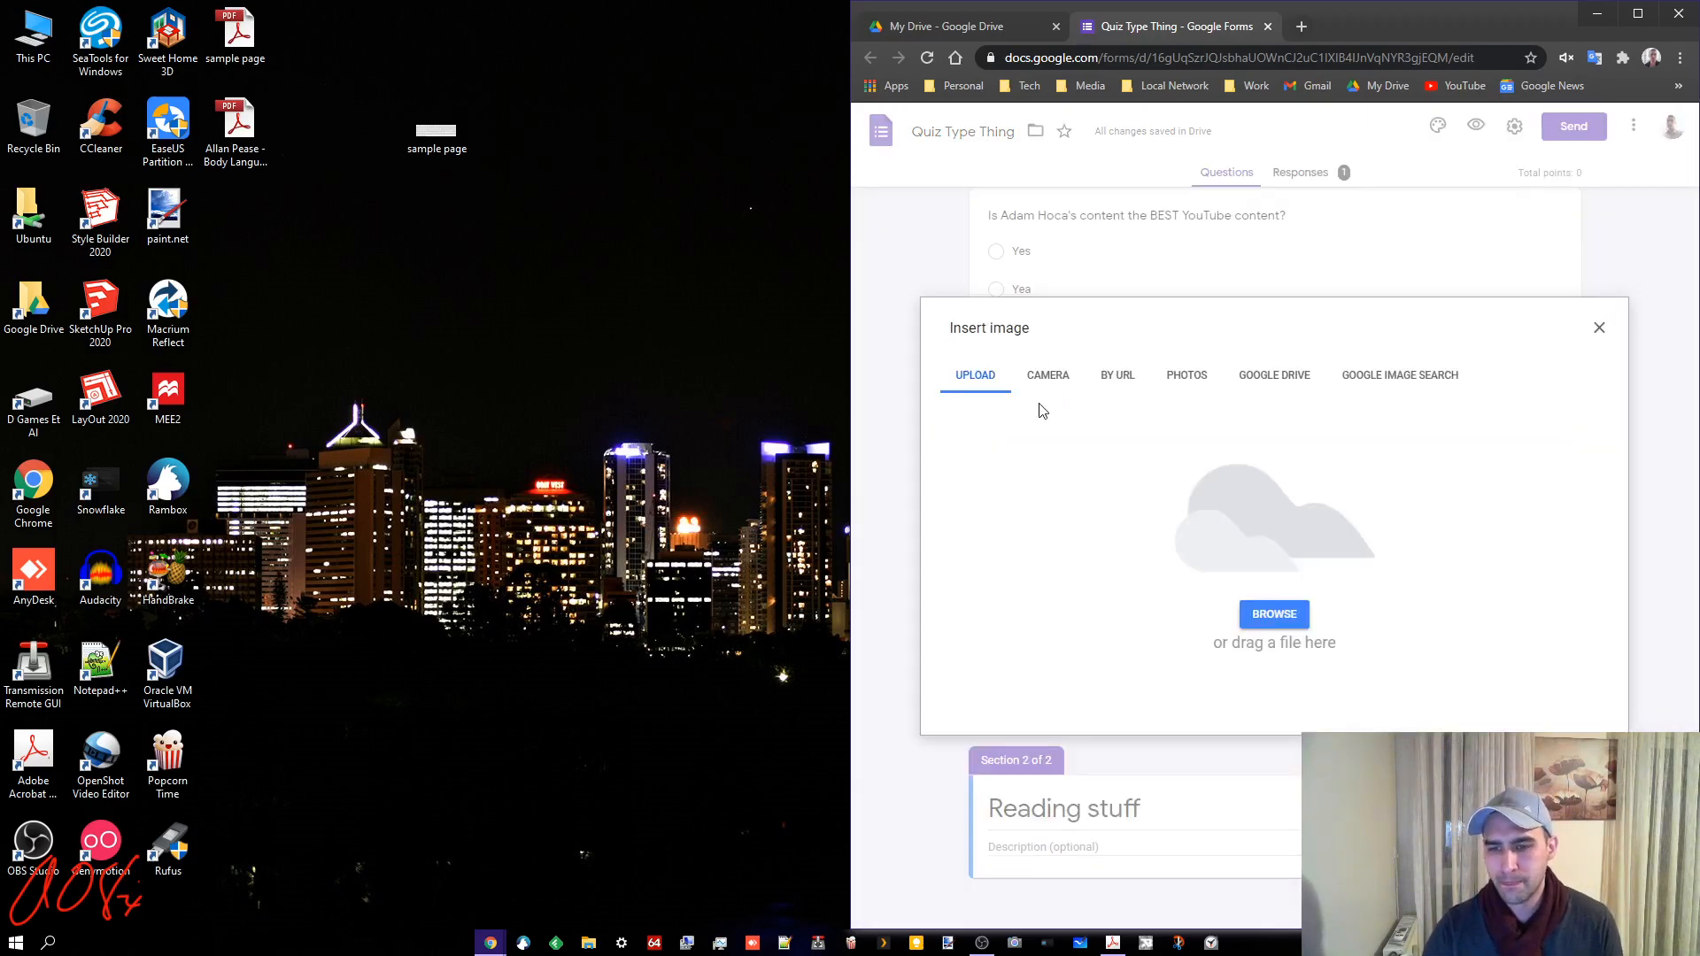
{"action": "left_click", "coordinate": [1286, 615]}
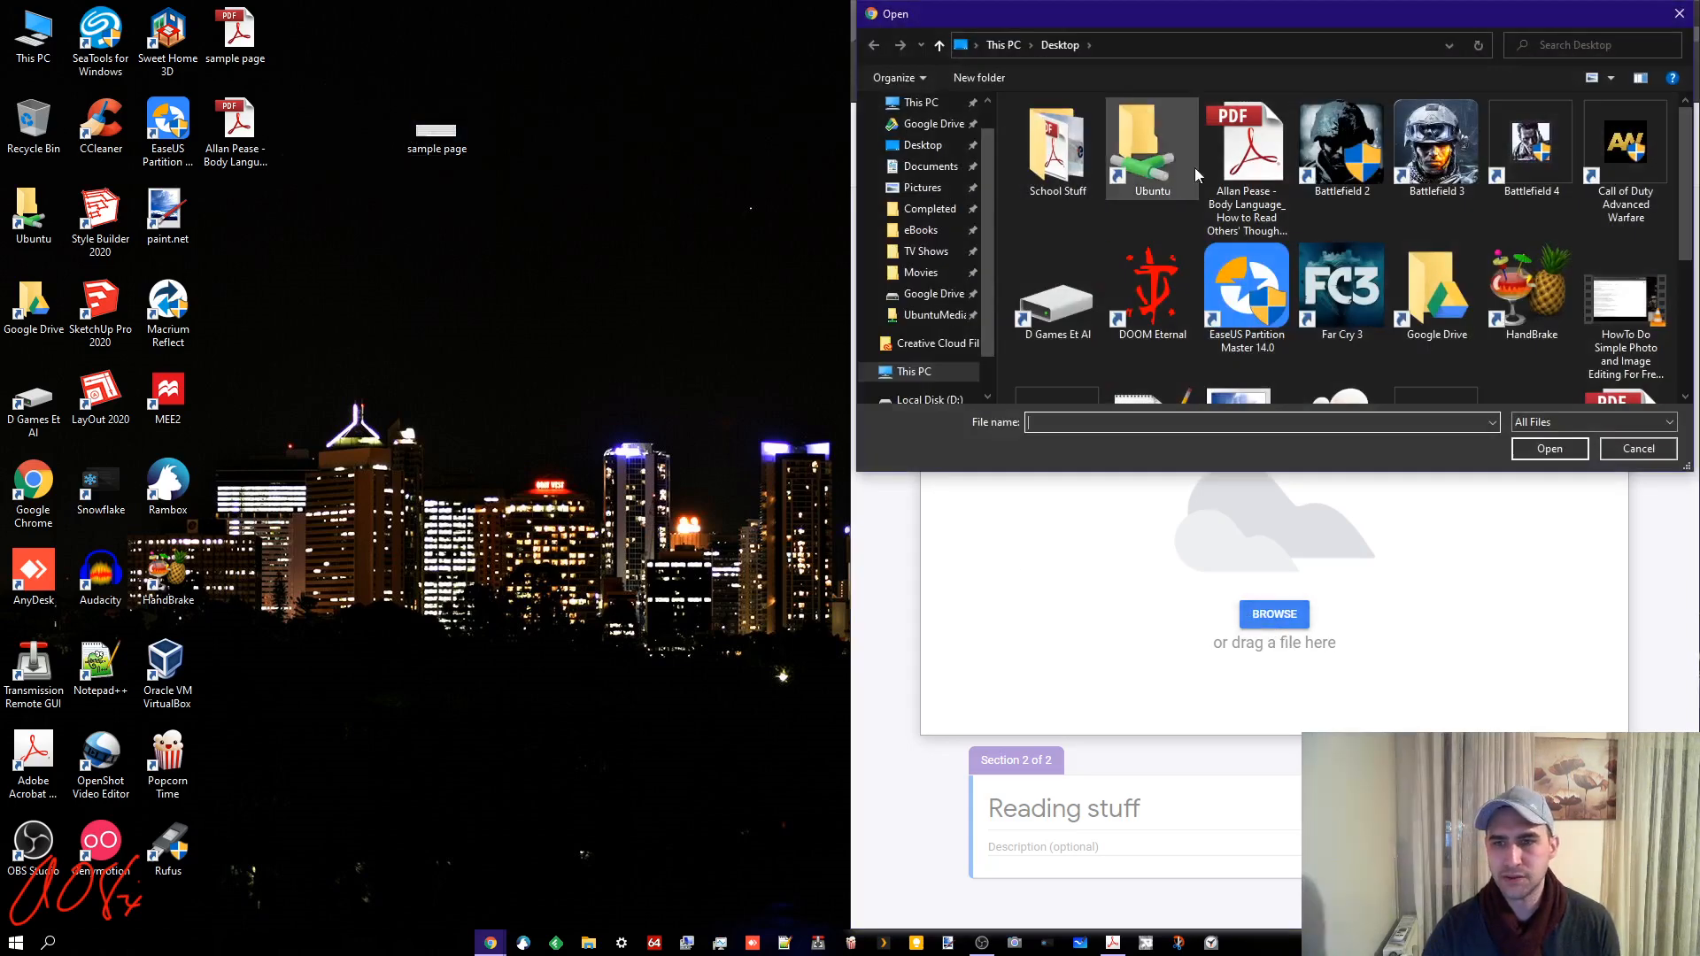
{"action": "left_click", "coordinate": [1637, 449]}
{"action": "left_click_drag", "start_coordinate": [436, 131], "coordinate": [1268, 493]}
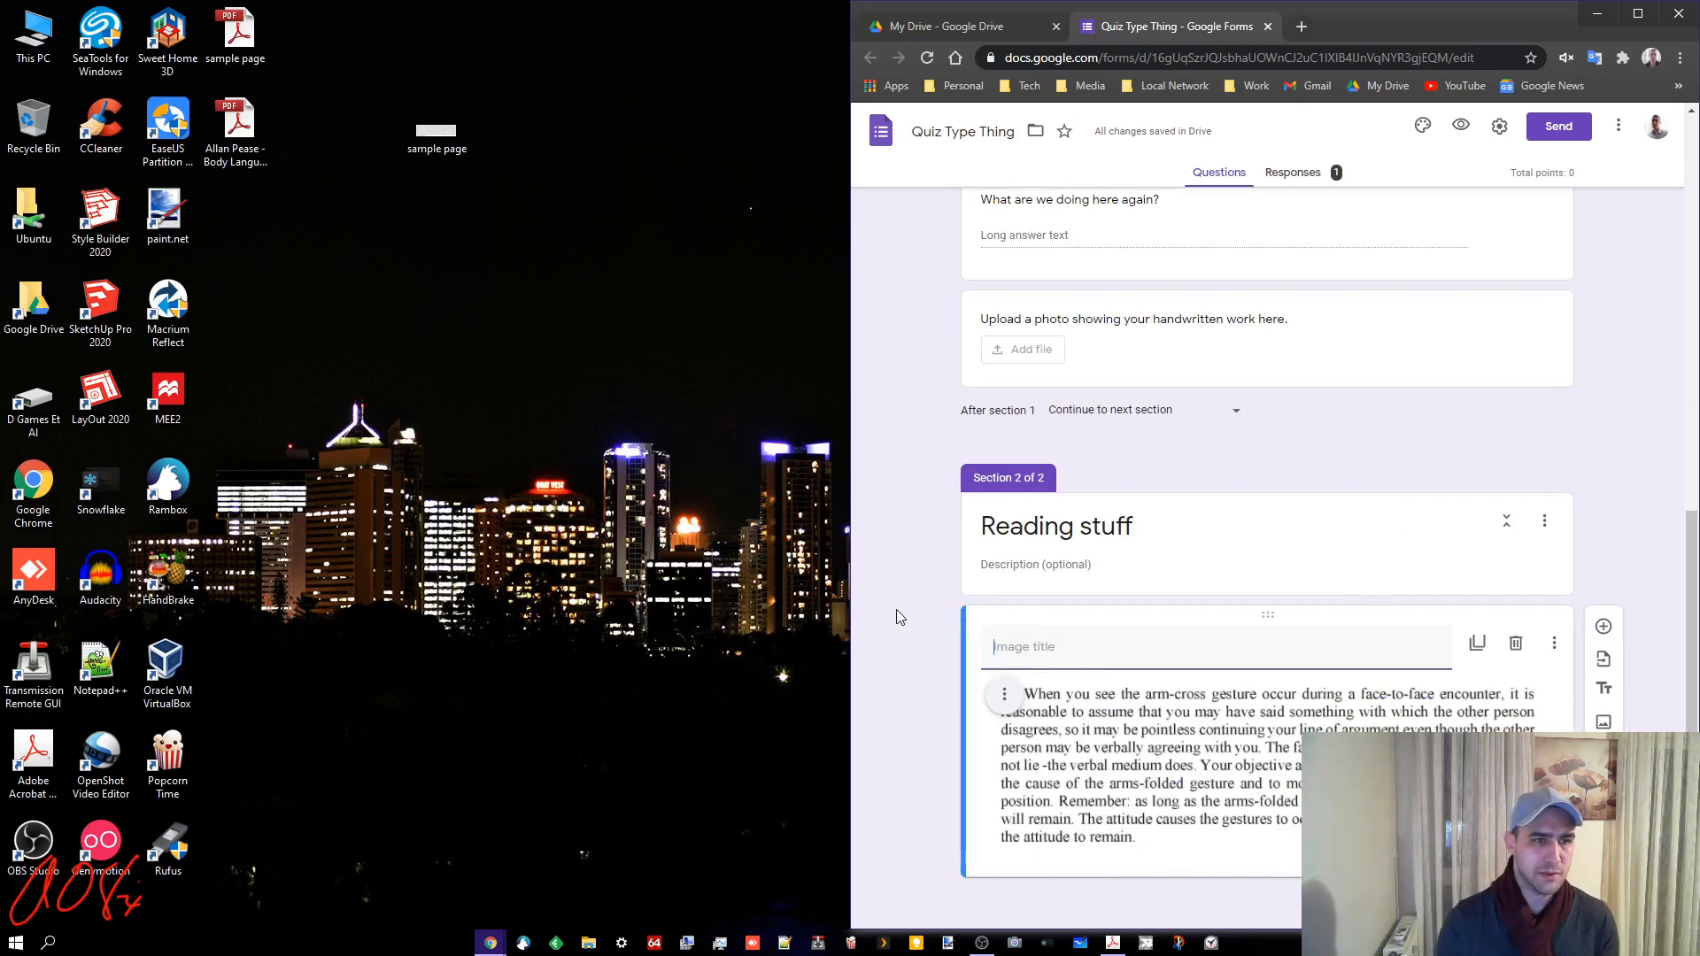
- Title the inserted image "Excerpt from Allan Pease Book"
{"action": "type", "text": "Excer"}
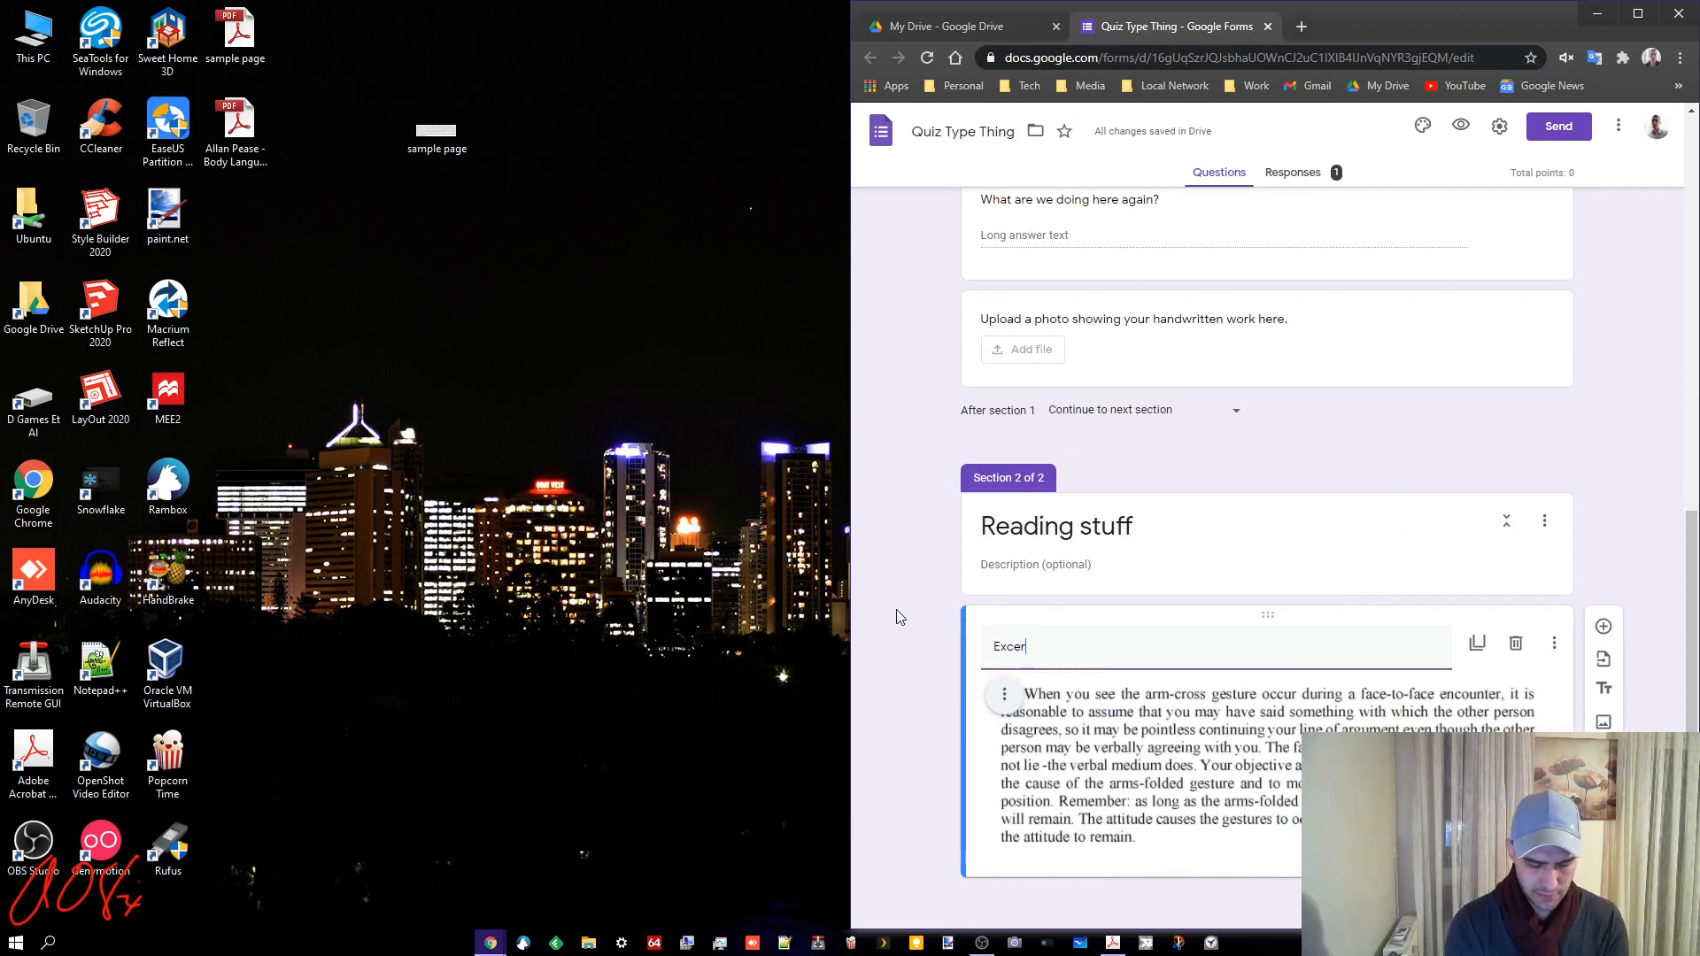
{"action": "type", "text": "pt "}
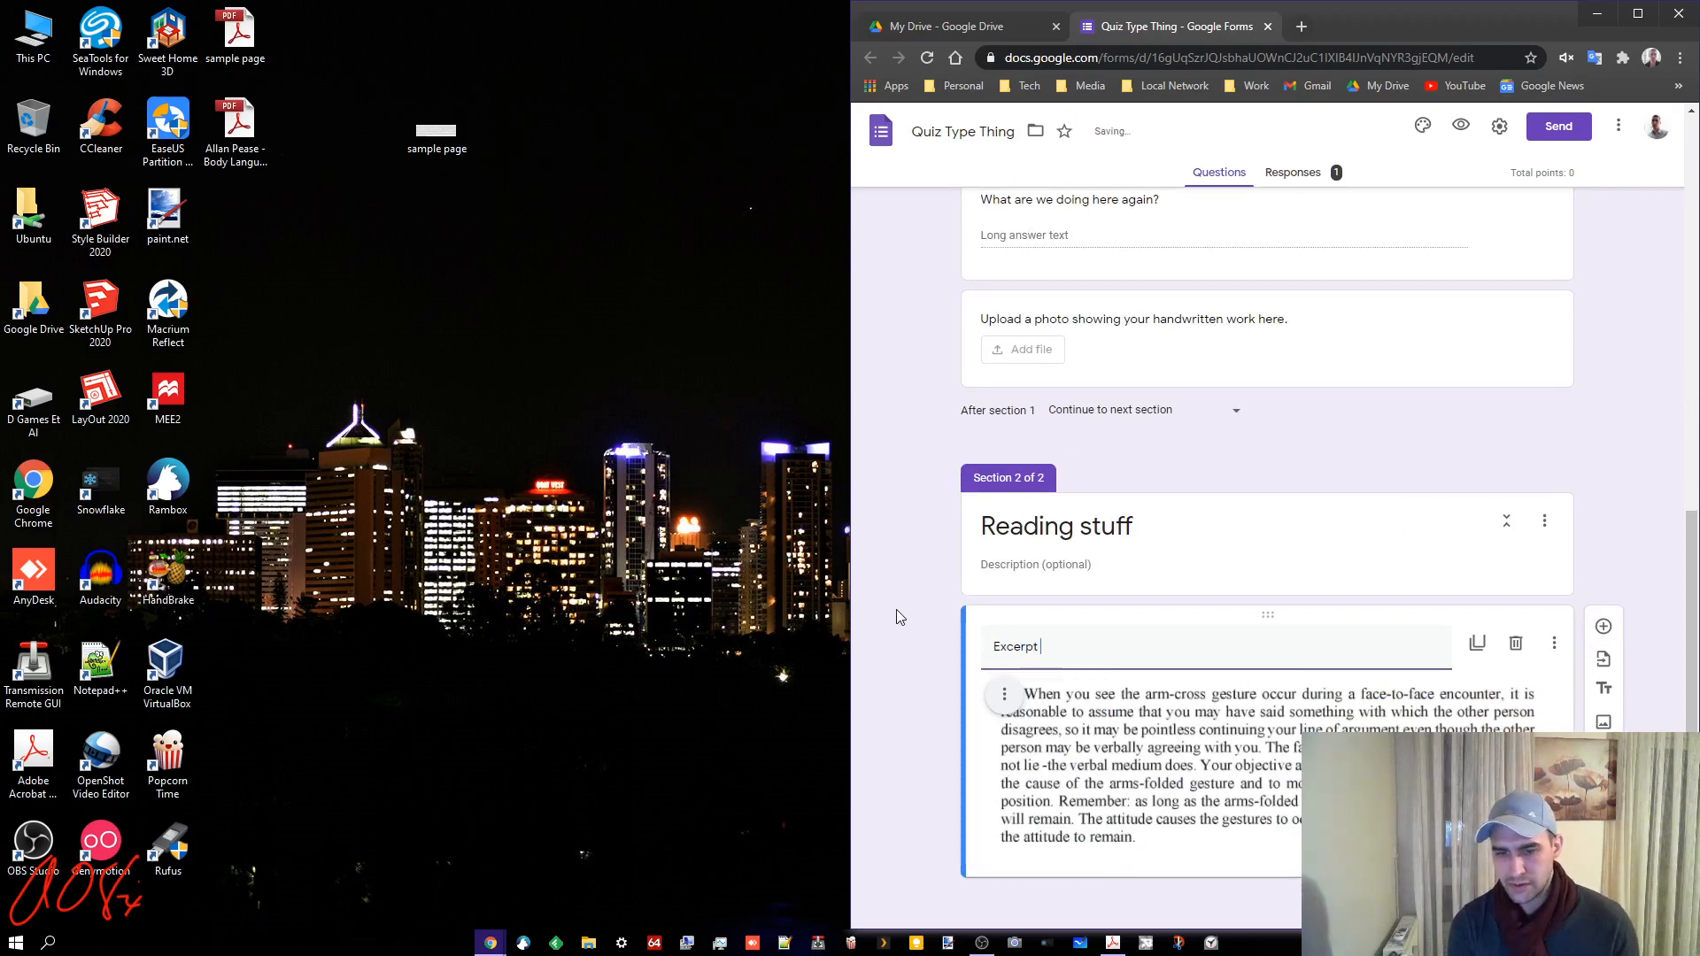
{"action": "type", "text": "from Allan Pease"}
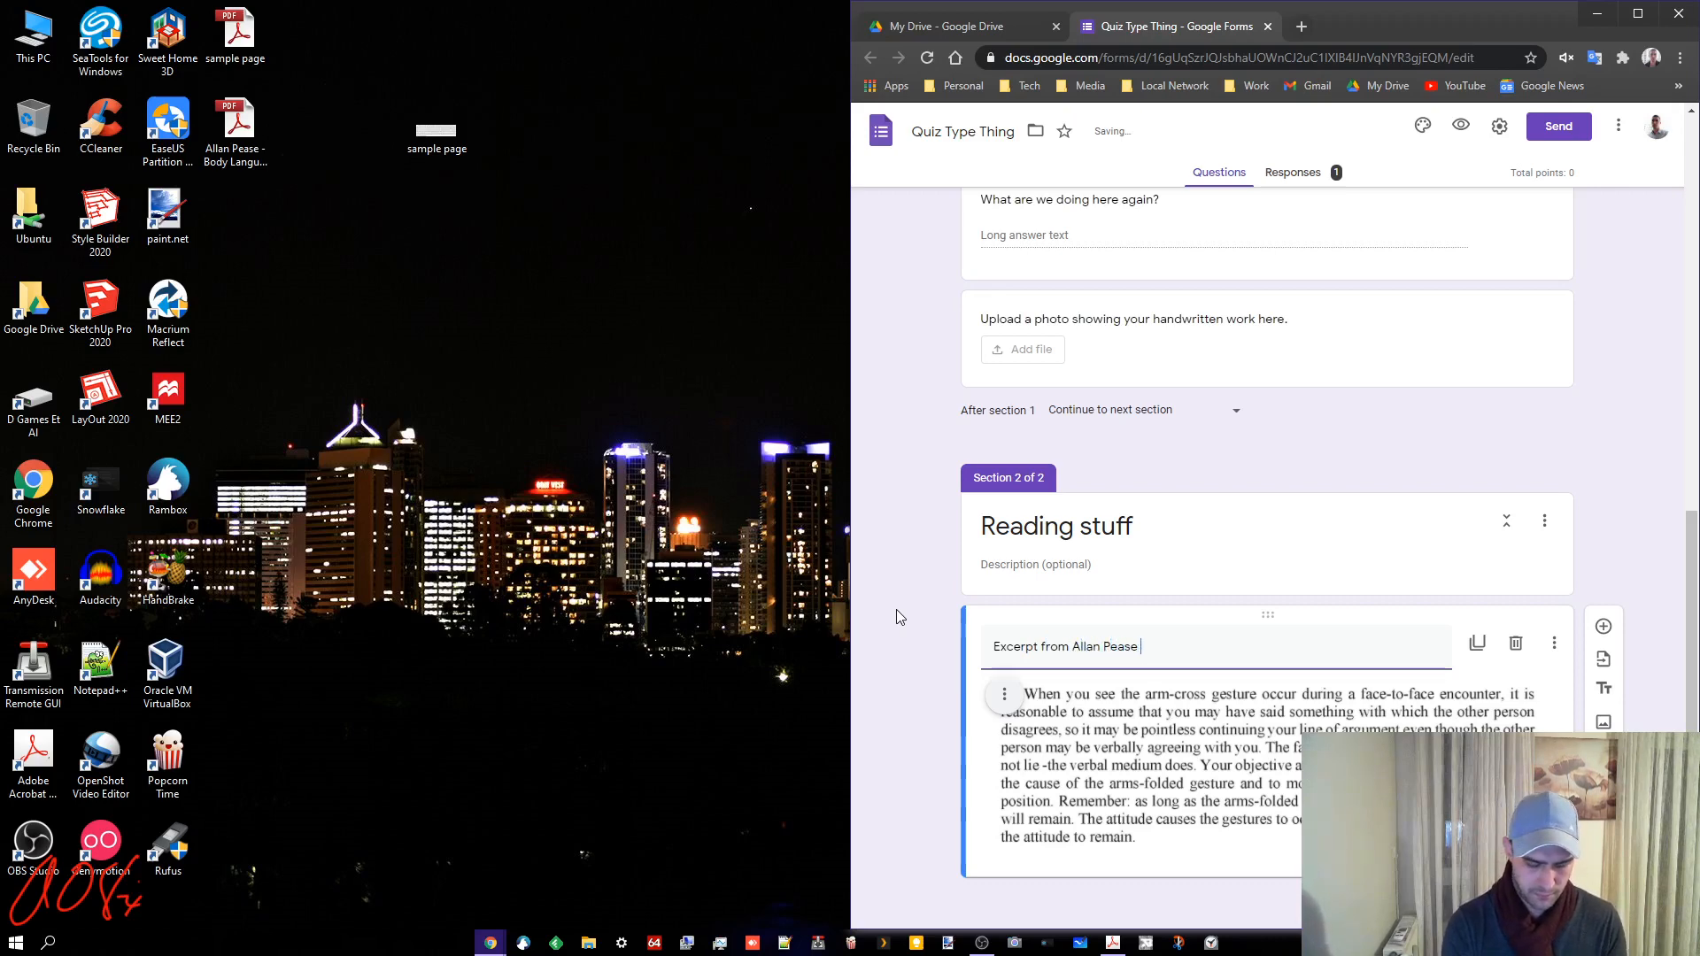
{"action": "type", "text": " Book"}
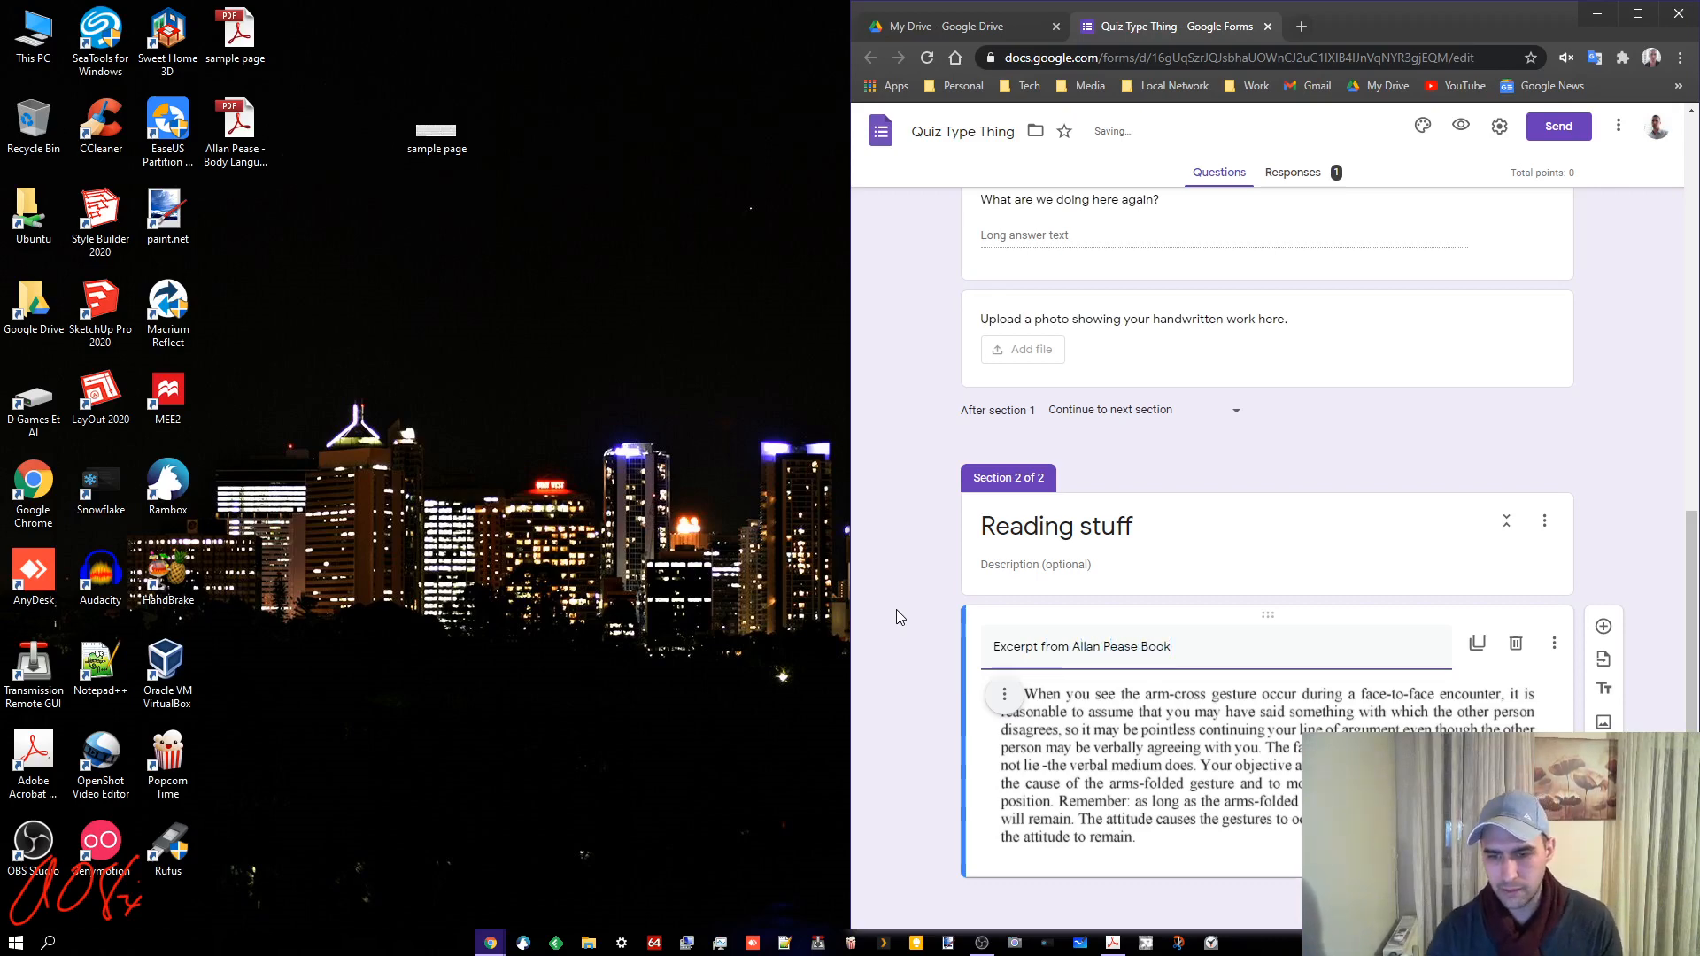
{"action": "left_click", "coordinate": [896, 609]}
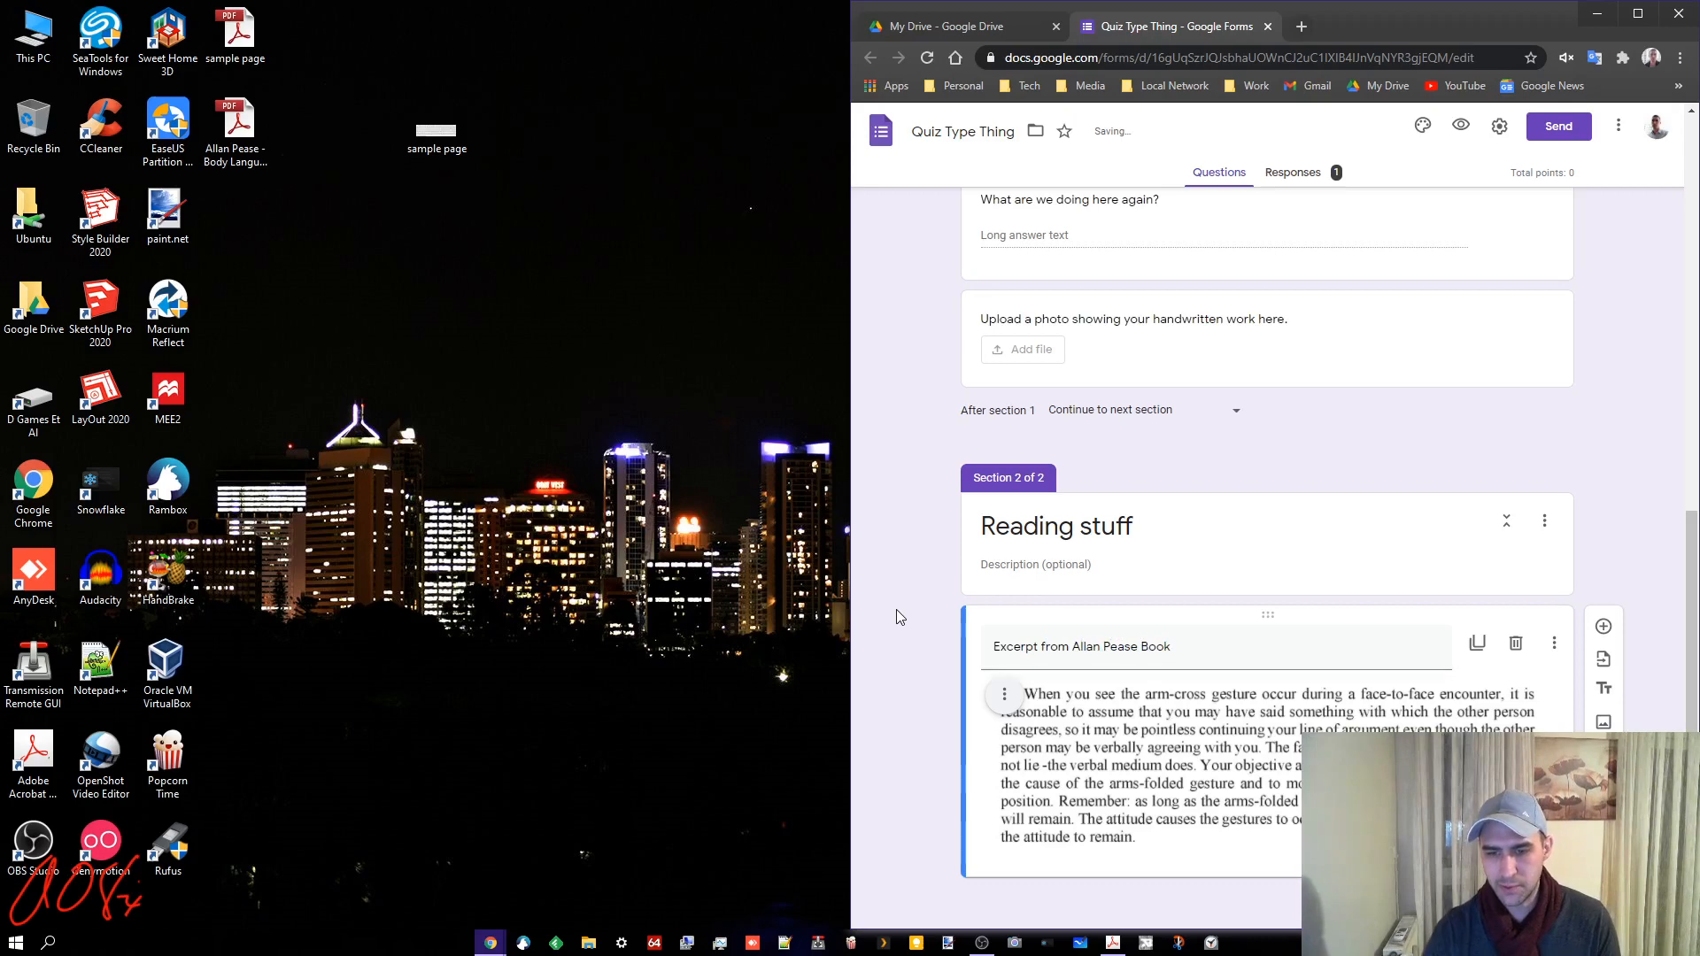
- Add a multiple-choice question below the excerpt image with the placeholder text "blah blah blah"
{"action": "left_click", "coordinate": [1604, 628]}
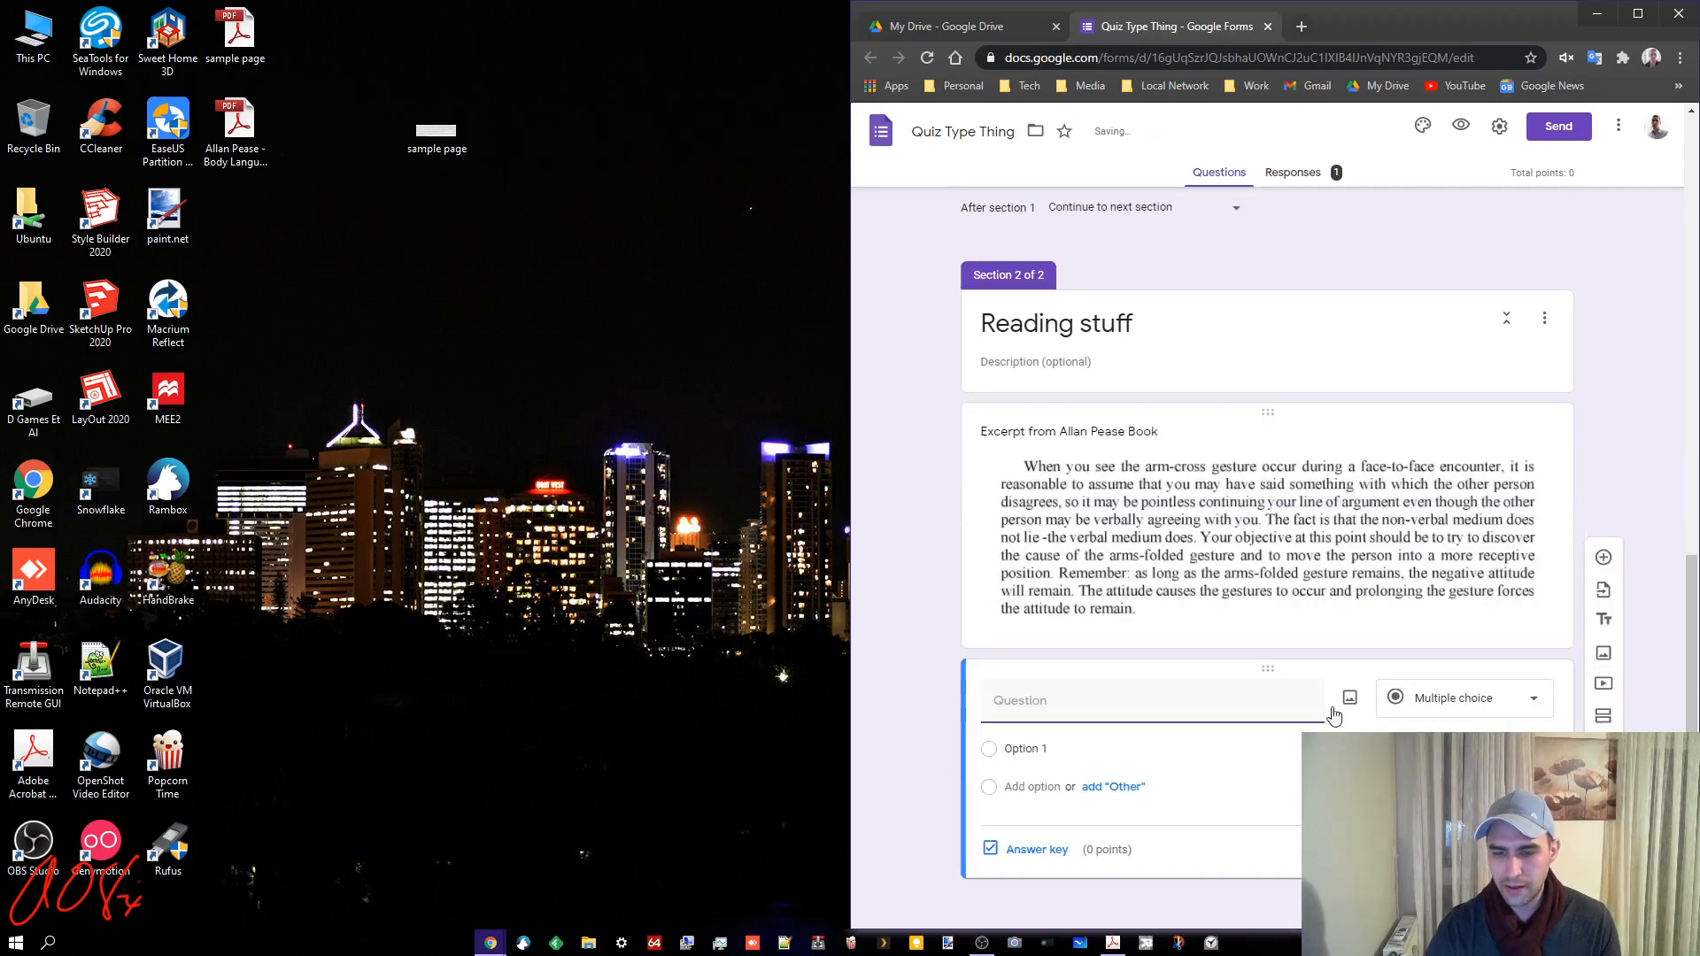
{"action": "type", "text": "blah blah blah"}
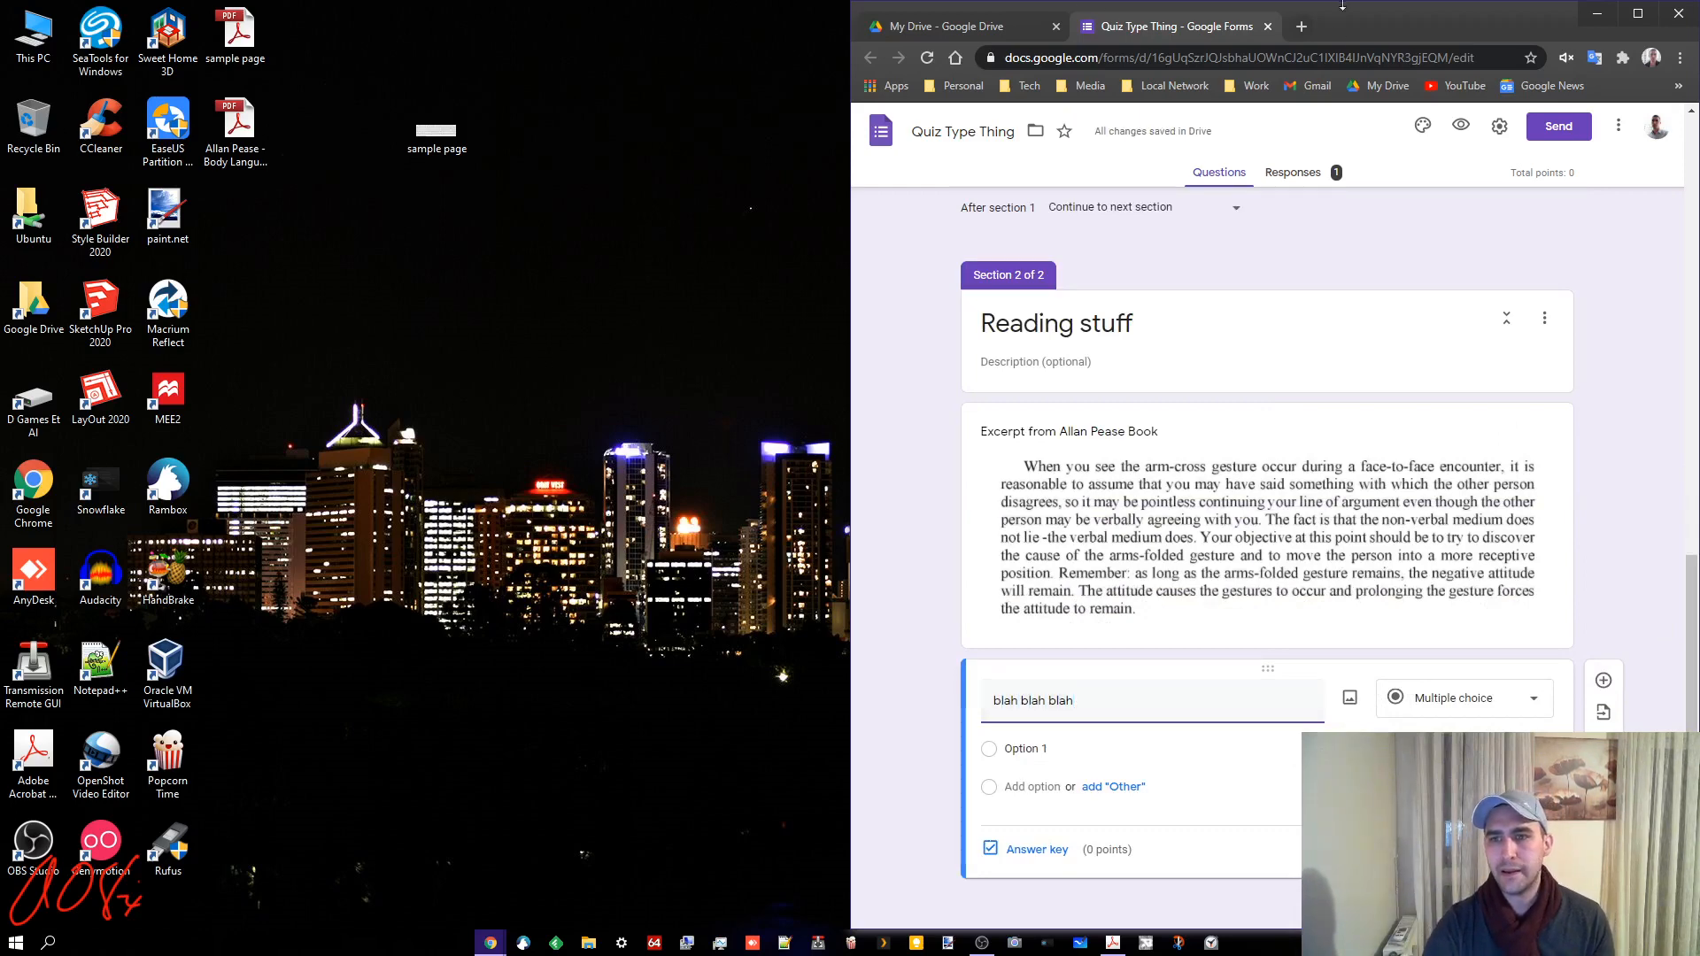
- Search Google in a new browser tab for "pdf to jpg converter free"
{"action": "left_click", "coordinate": [1304, 26]}
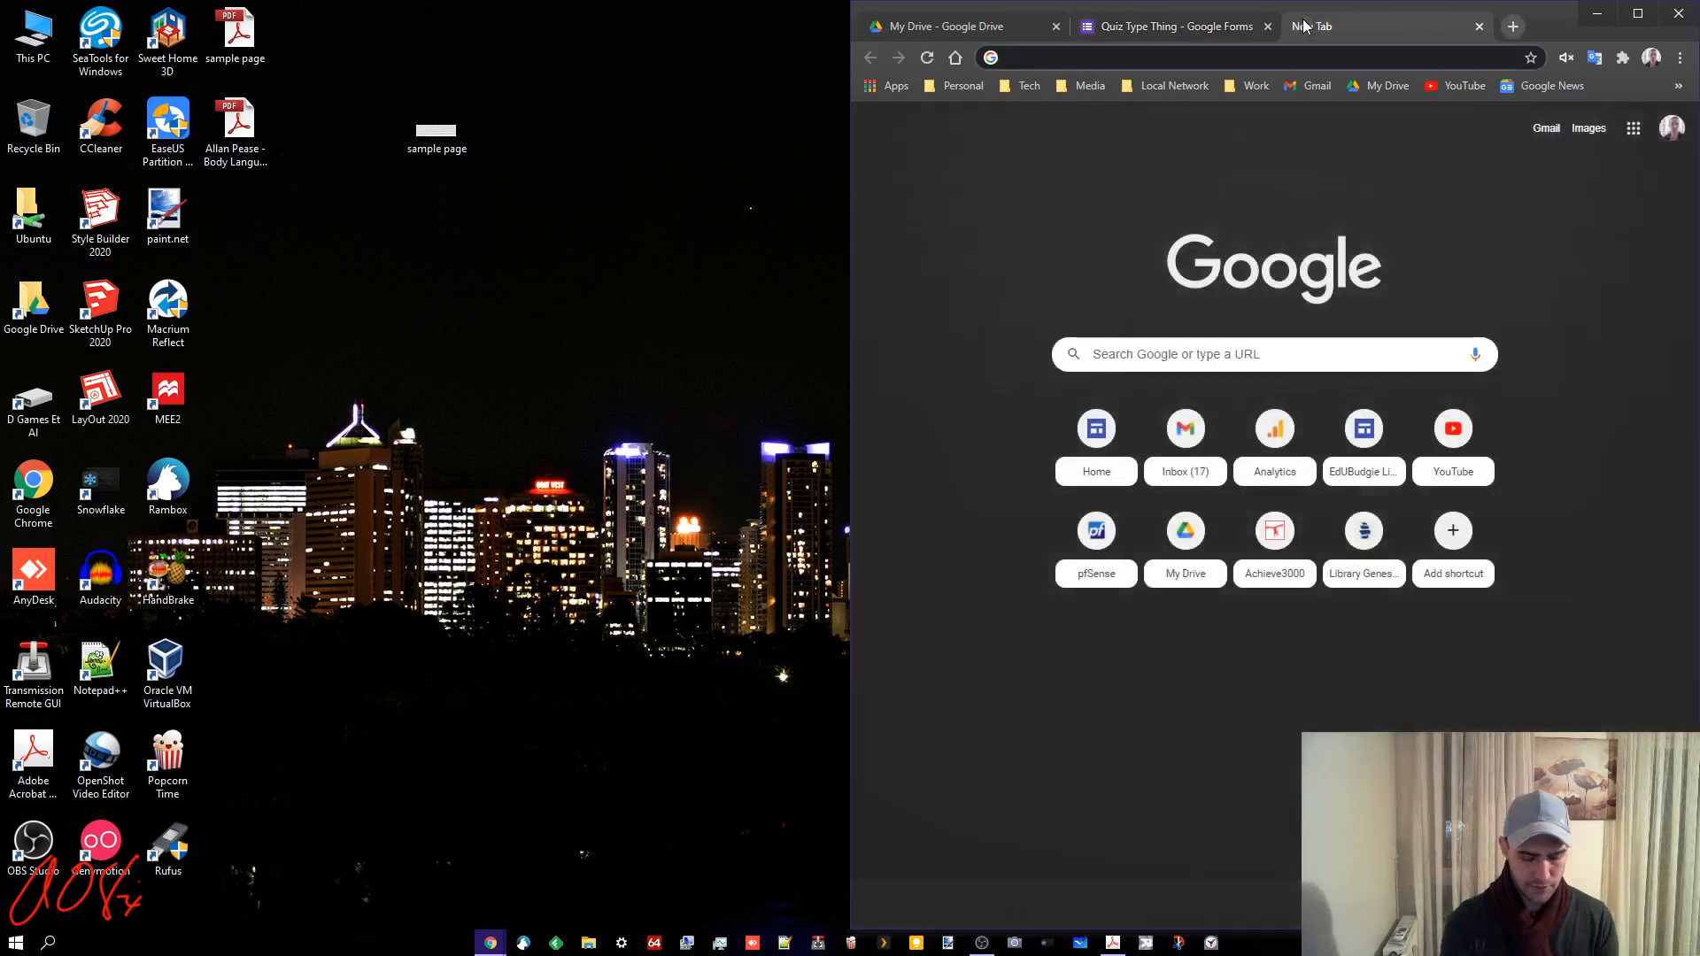
{"action": "type", "text": "ado"}
{"action": "key", "text": "BackSpace"}
{"action": "key", "text": "BackSpace"}
{"action": "key", "text": "BackSpace"}
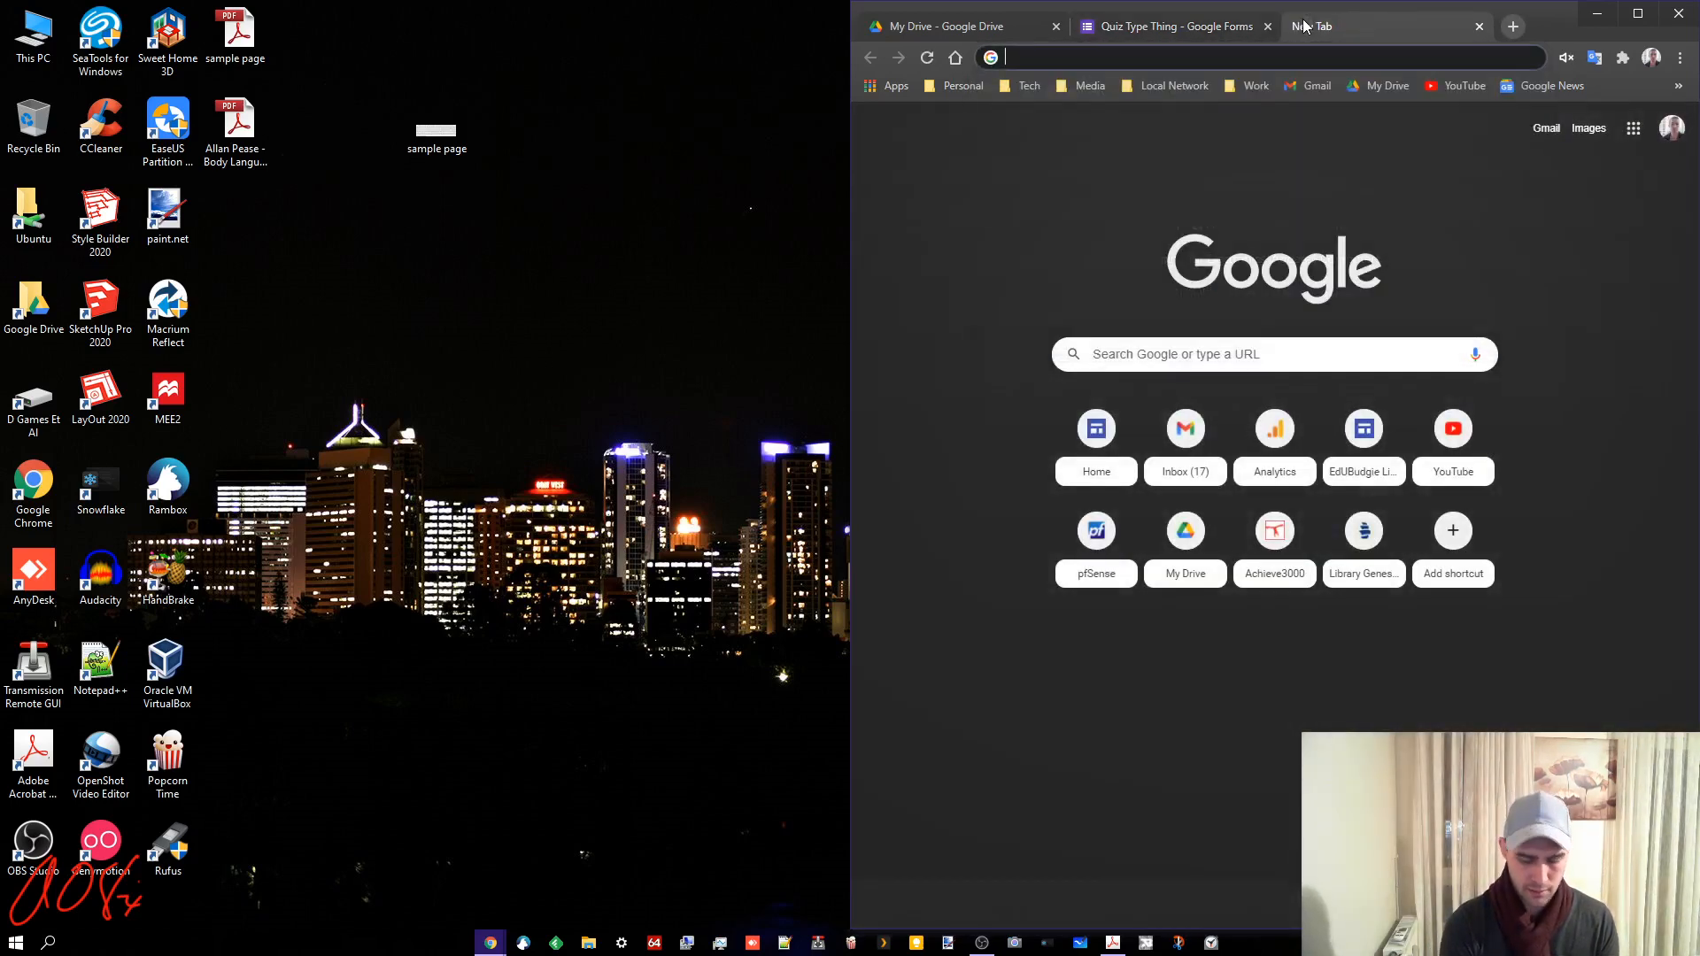
{"action": "type", "text": "pdf to jpeg"}
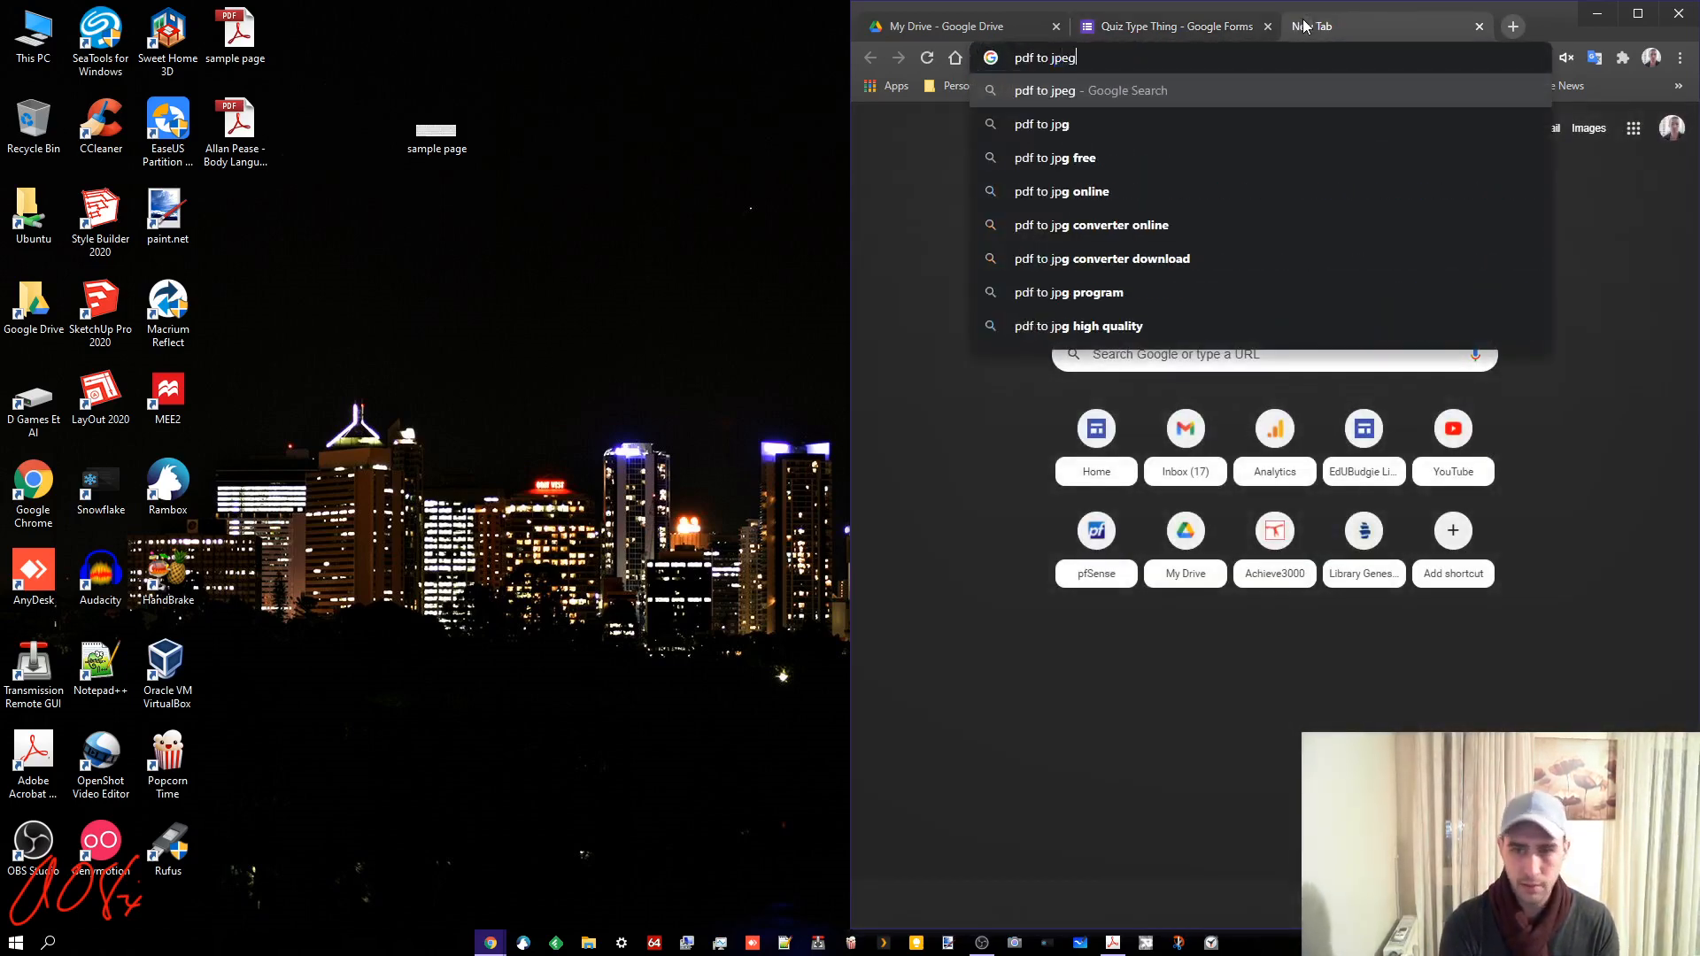
{"action": "key", "text": "Down"}
{"action": "key", "text": "Down"}
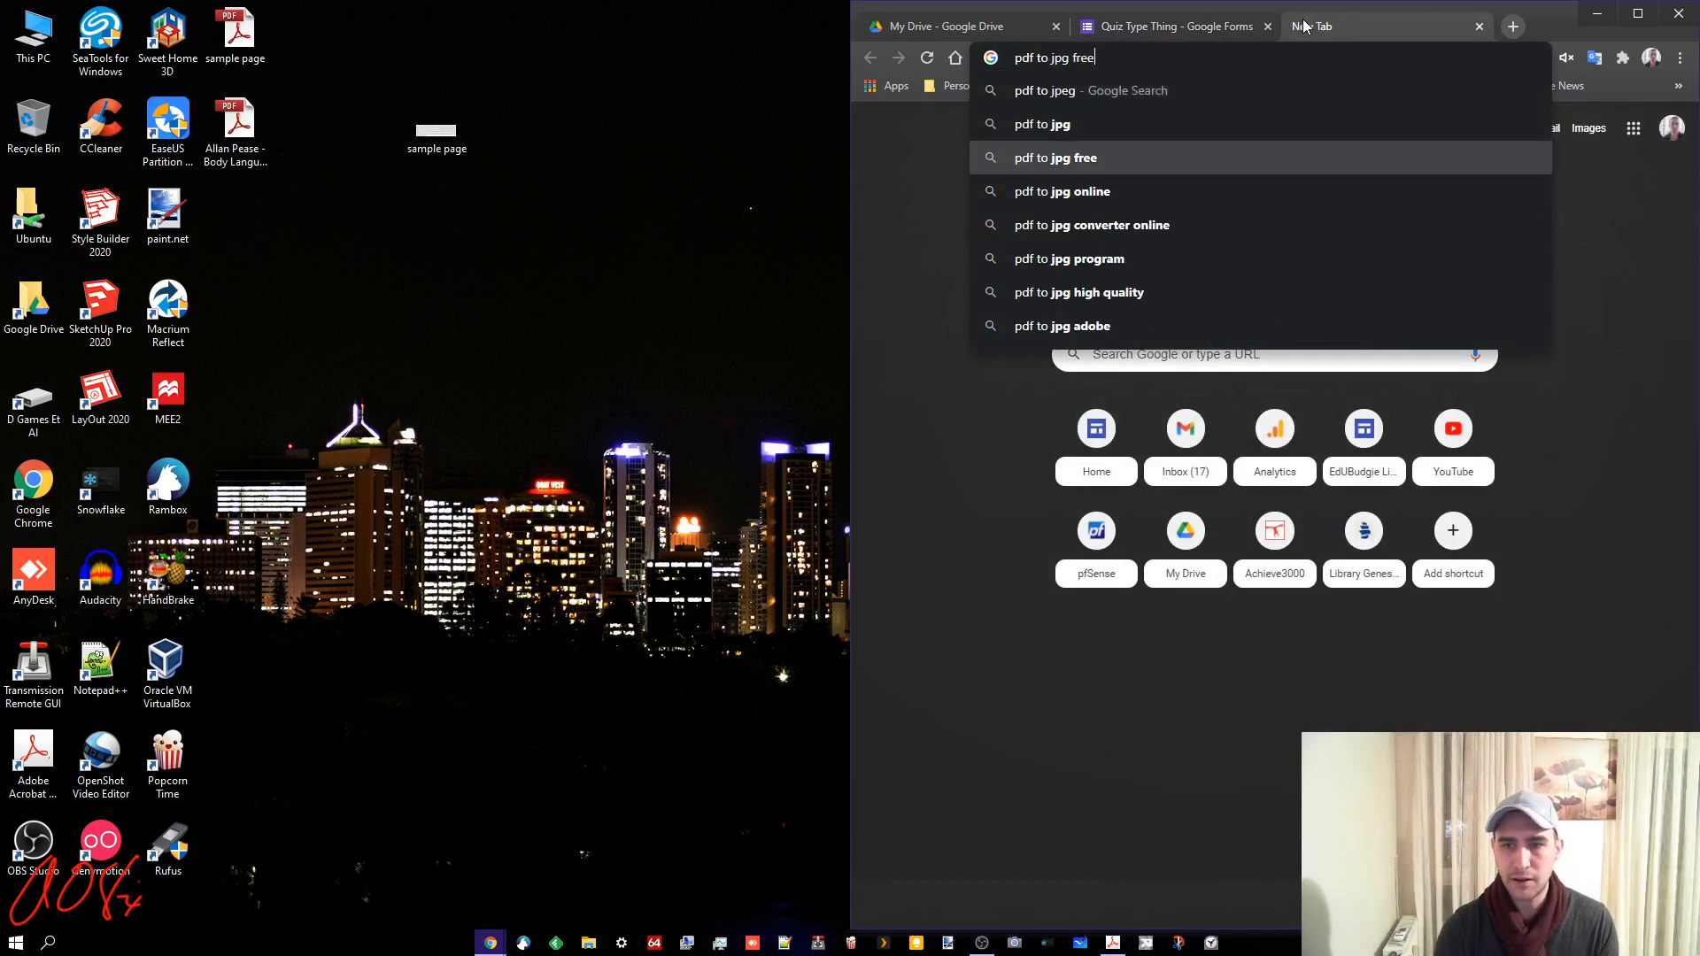
{"action": "key", "text": "Down"}
{"action": "key", "text": "Down"}
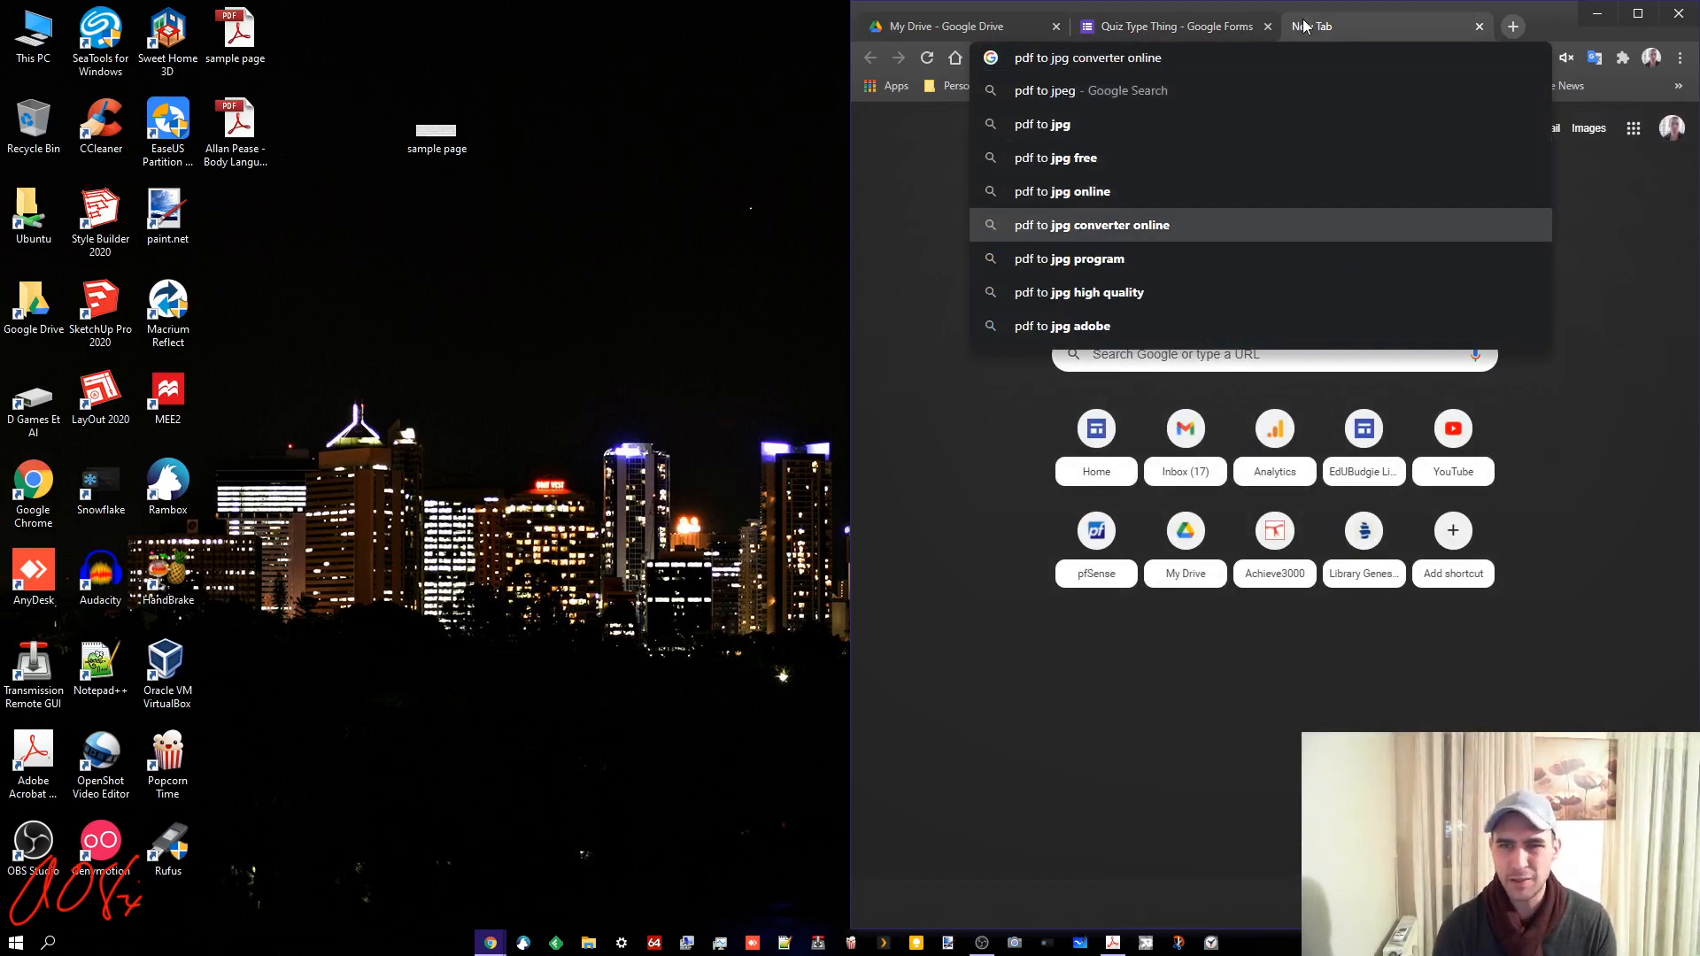
{"action": "key", "text": "BackSpace"}
{"action": "key", "text": "BackSpace"}
{"action": "key", "text": "BackSpace"}
{"action": "key", "text": "BackSpace"}
{"action": "key", "text": "BackSpace"}
{"action": "key", "text": "BackSpace"}
{"action": "key", "text": "BackSpace"}
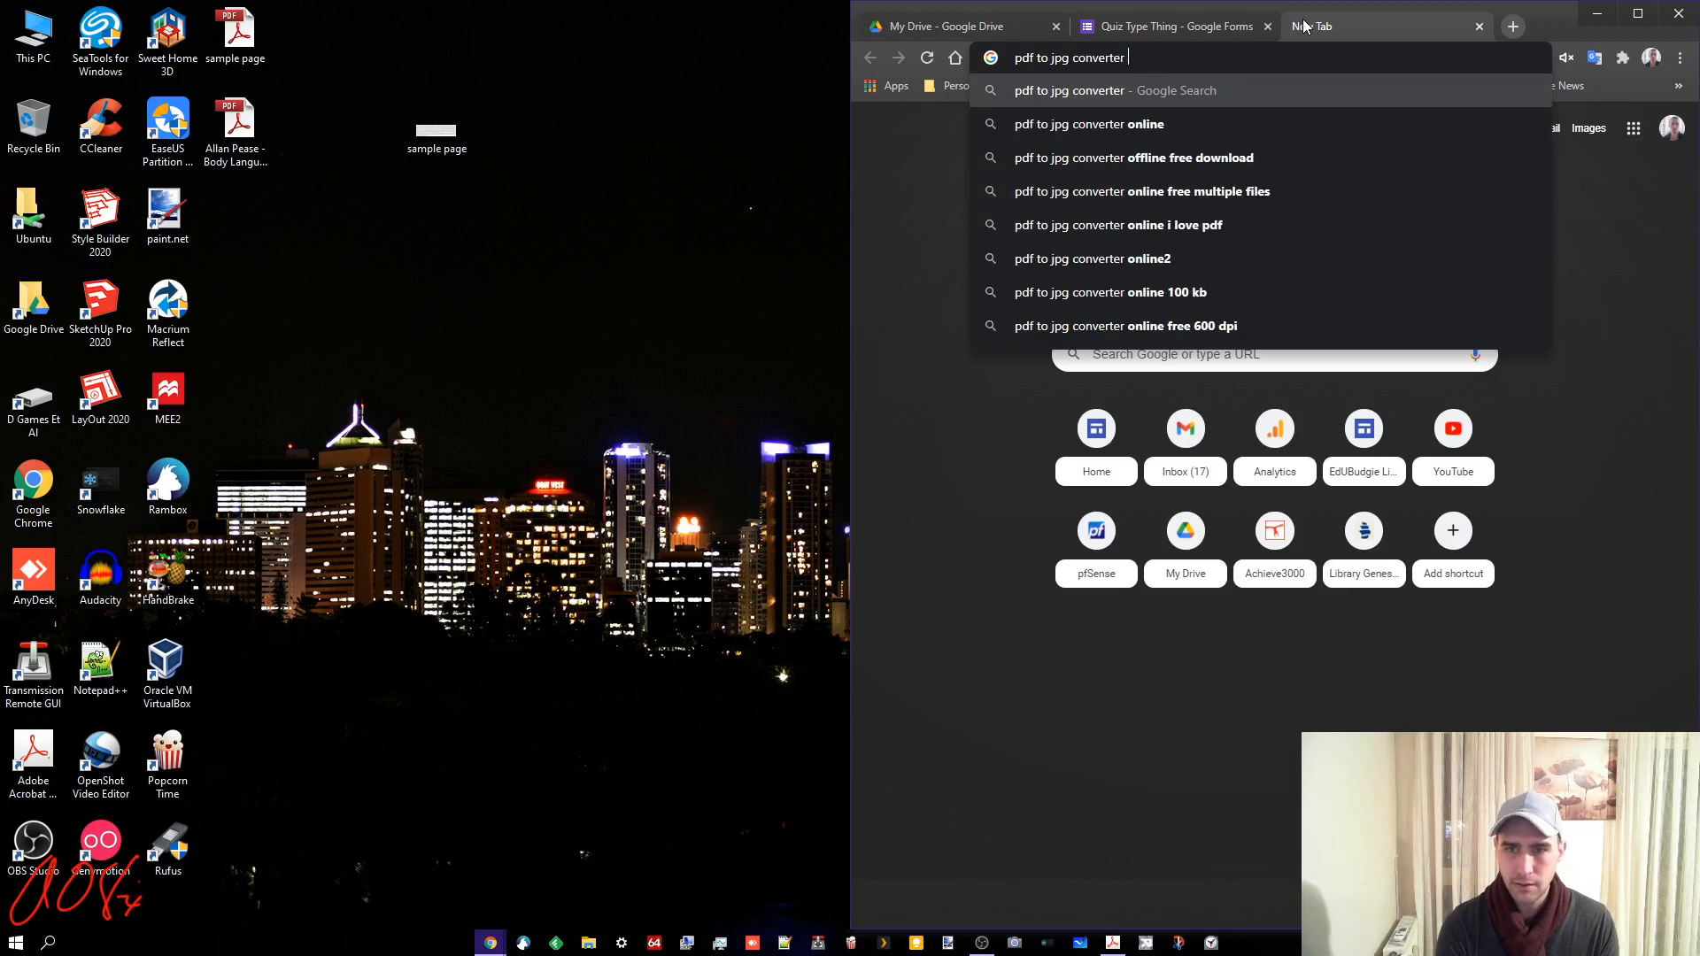
{"action": "type", "text": "free"}
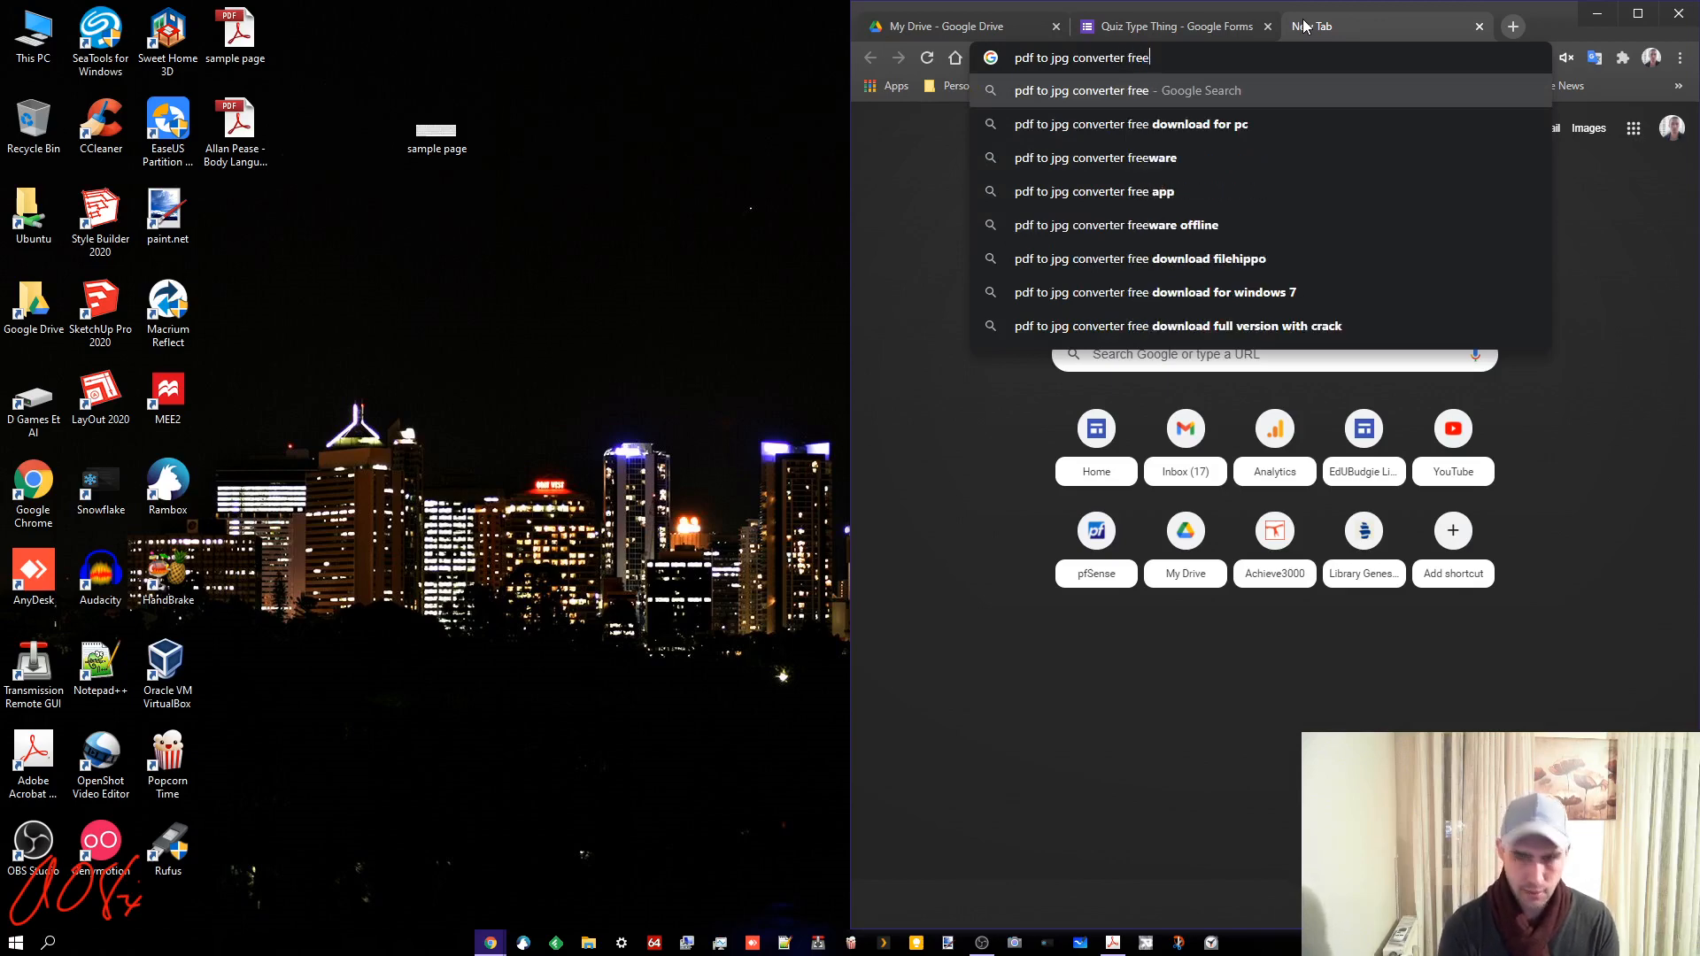
{"action": "key", "text": "Return"}
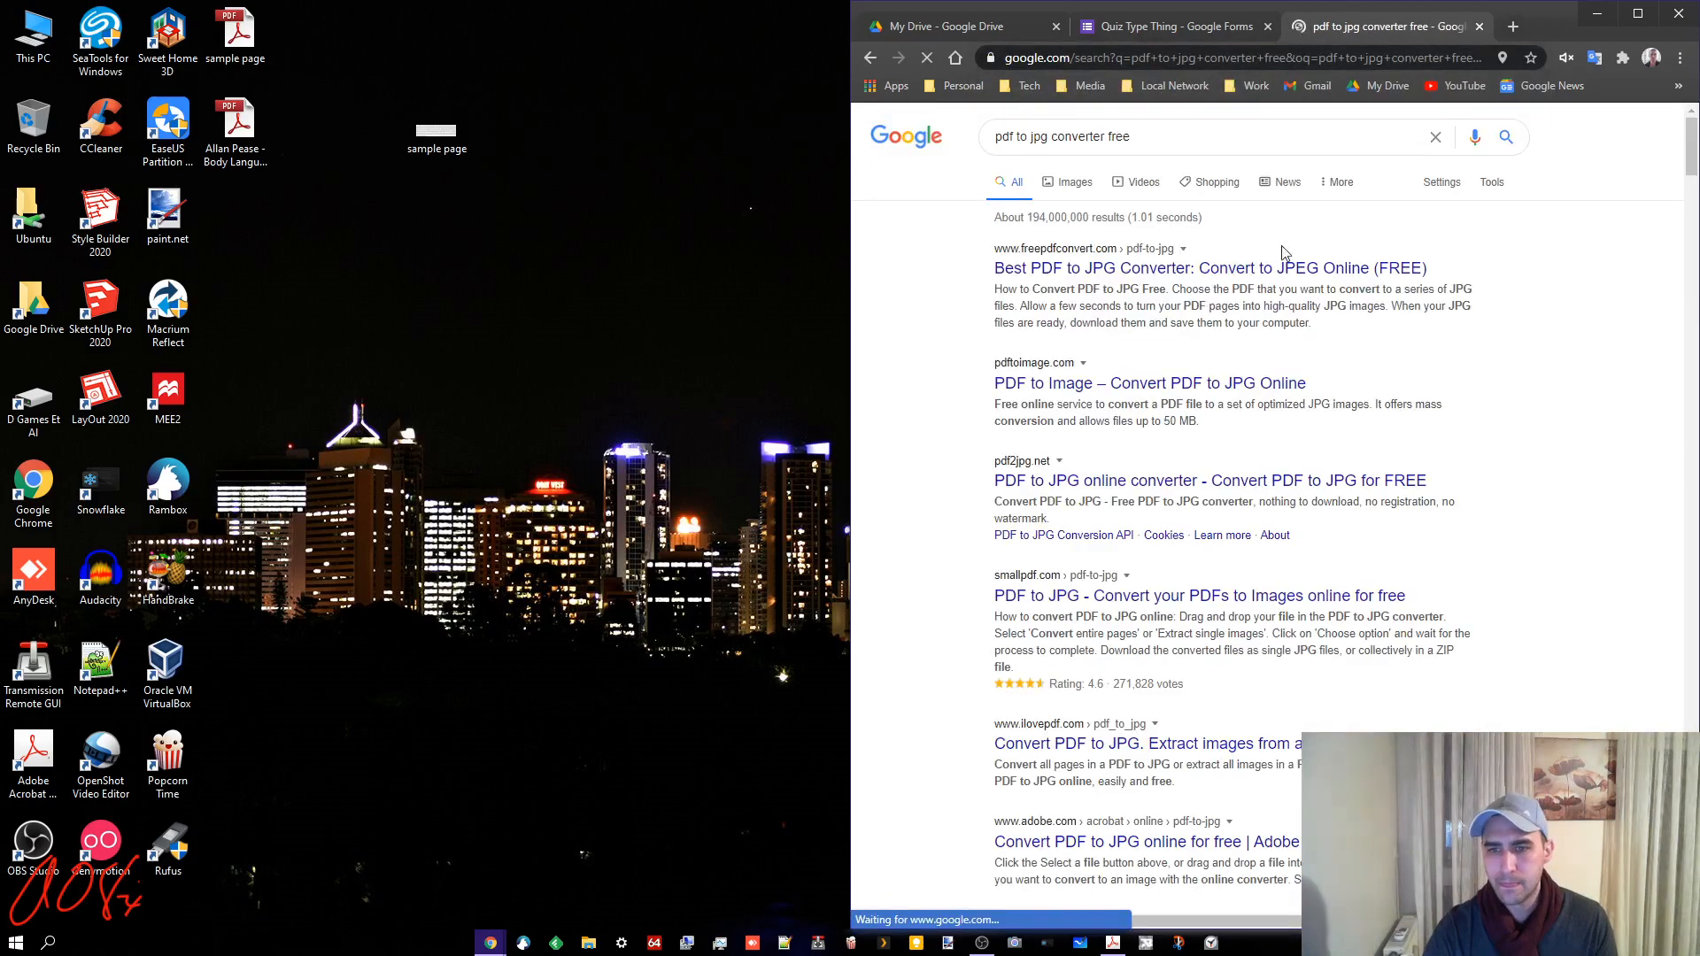
- Open the freepdfconvert.com PDF to JPG converter from the results and upload the "sample page" PDF from the desktop
{"action": "left_click", "coordinate": [1266, 268]}
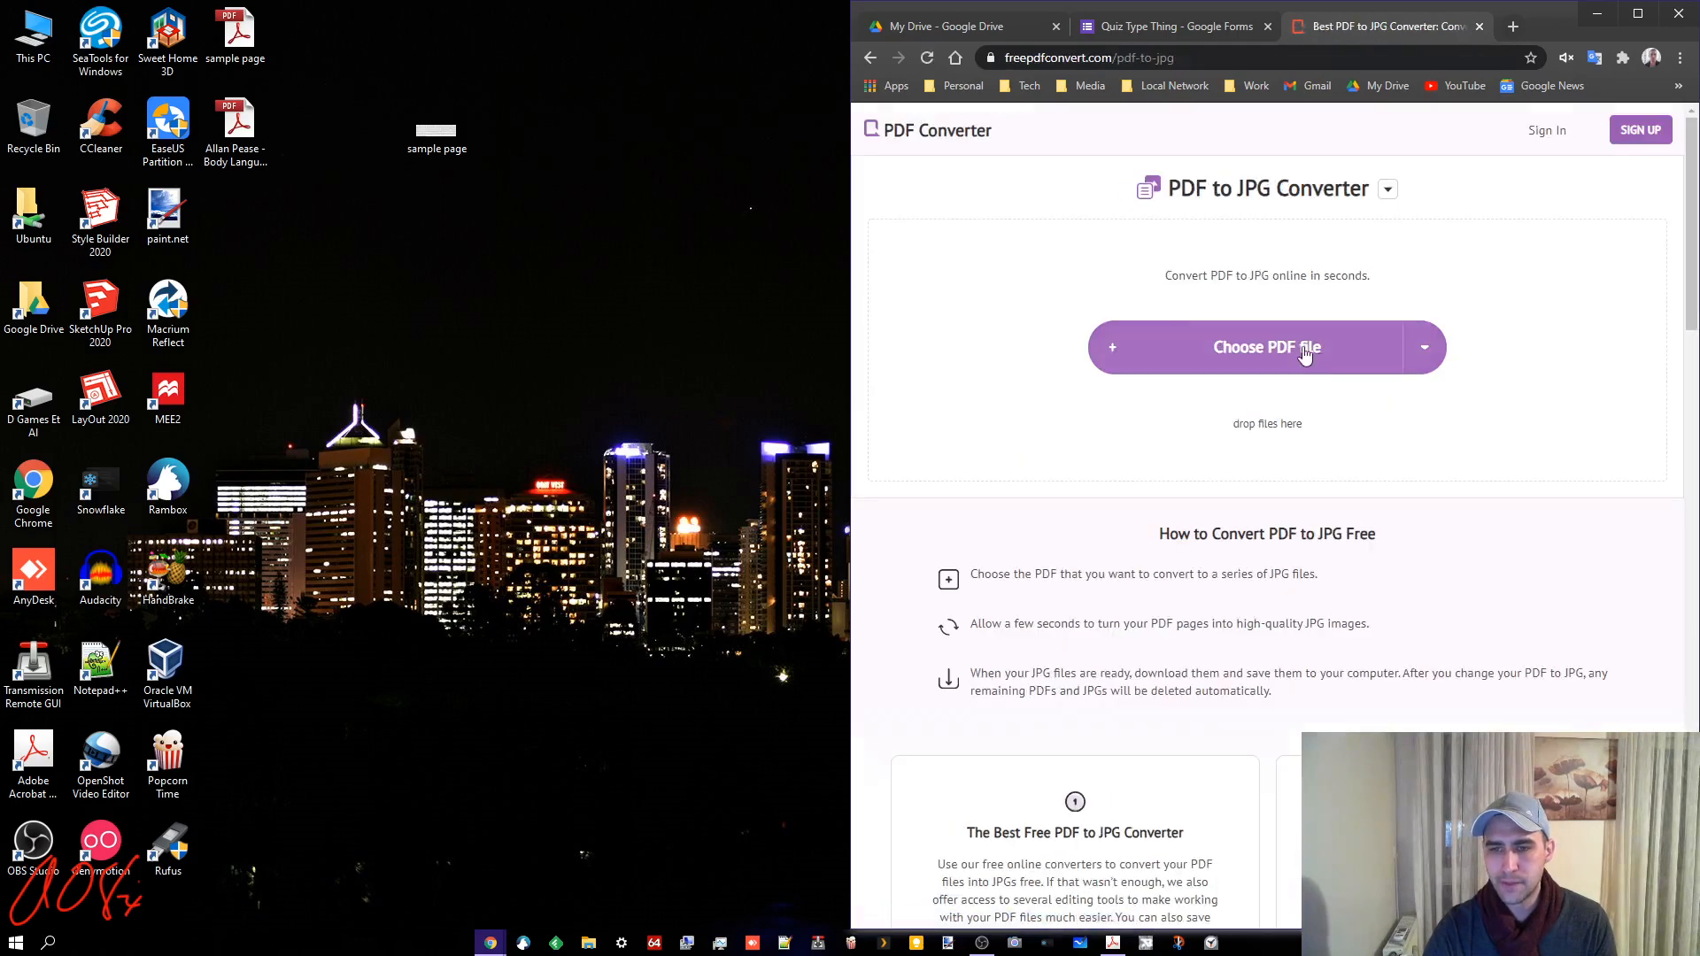
{"action": "left_click", "coordinate": [1314, 348]}
{"action": "left_click", "coordinate": [1545, 146]}
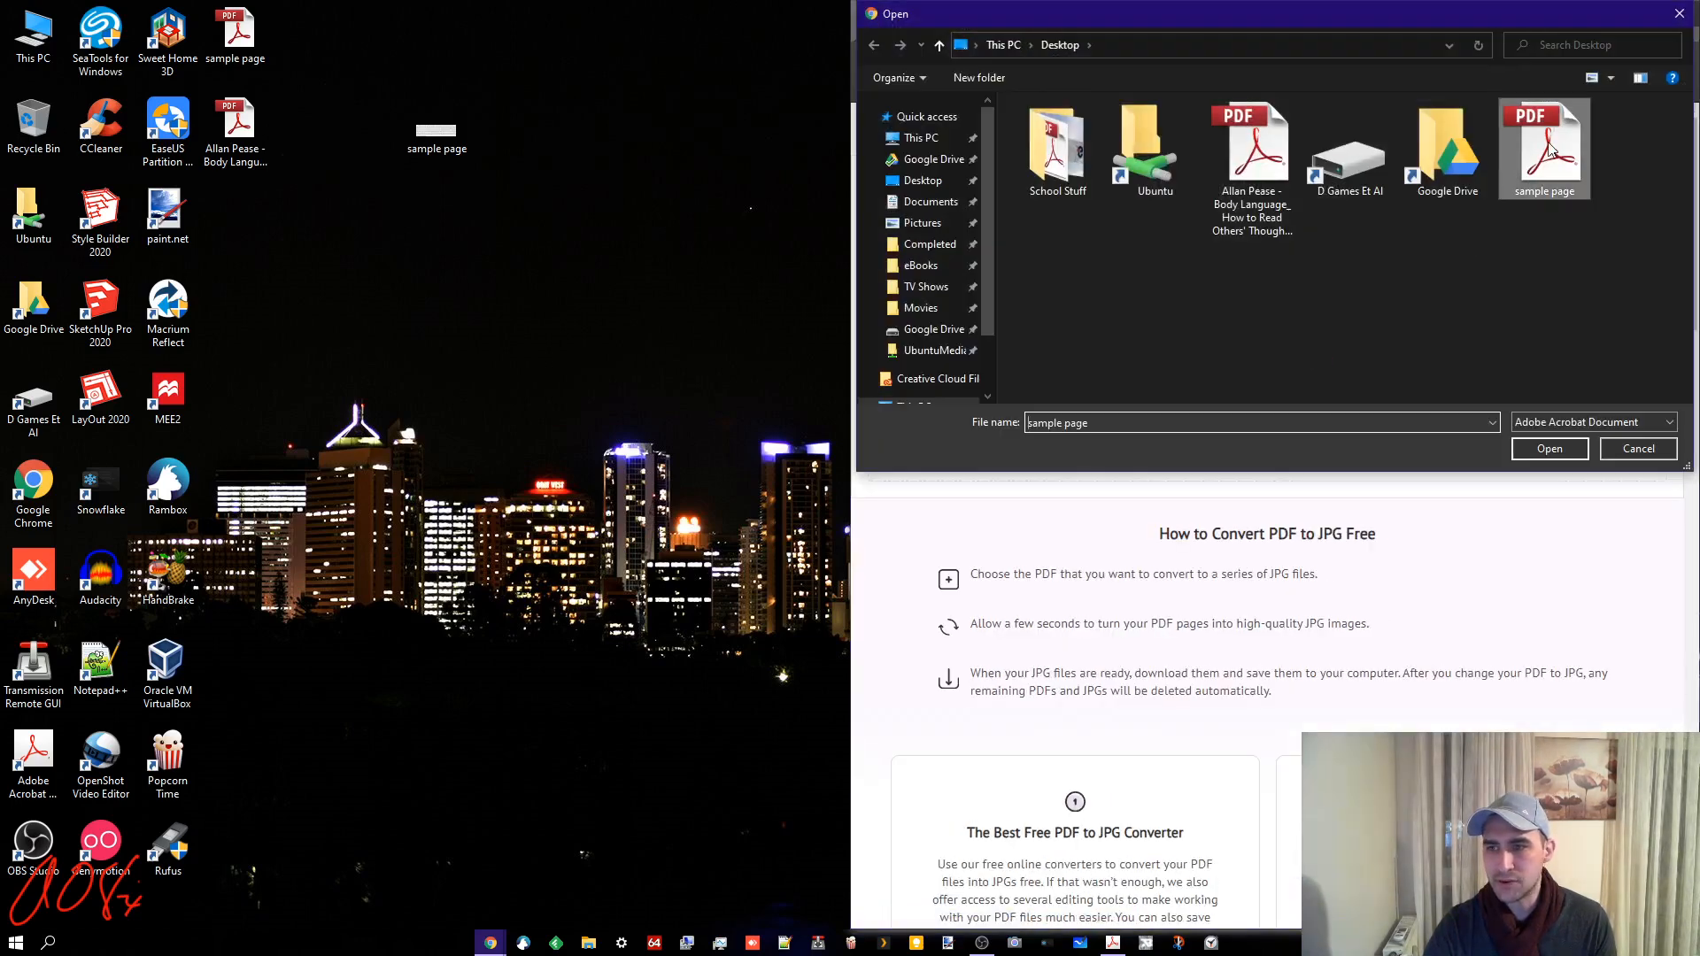
{"action": "left_click", "coordinate": [1550, 449]}
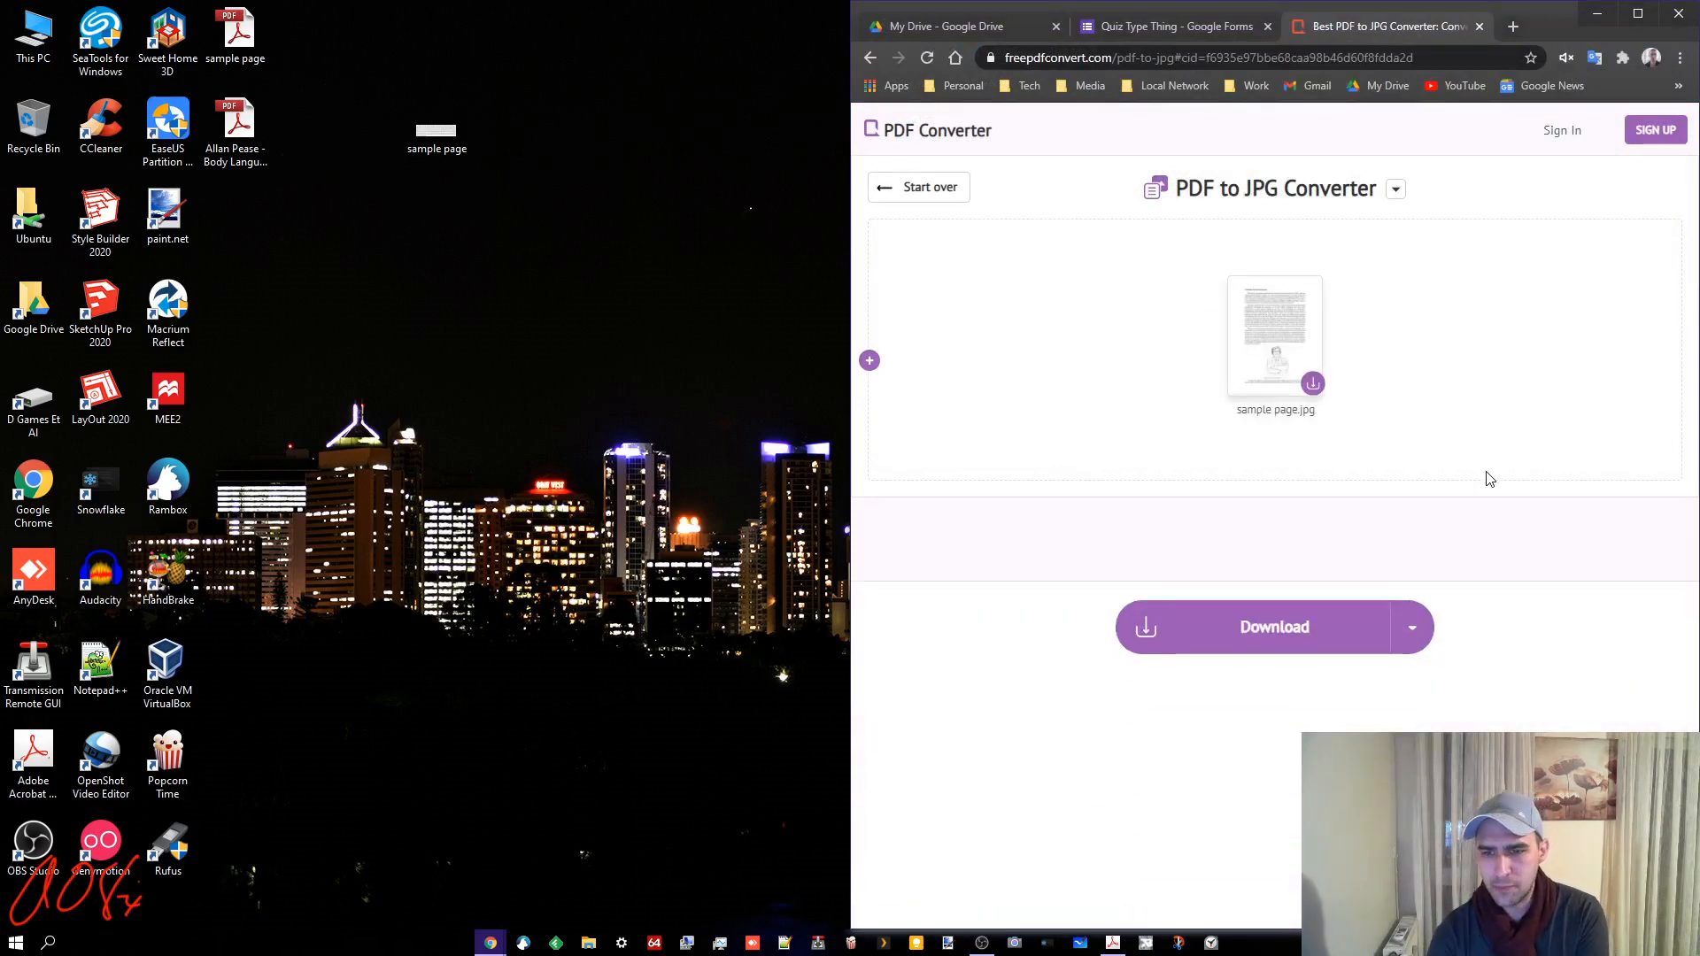
- Download the converted "sample page" JPG to the desktop and open it in the image viewer
{"action": "left_click", "coordinate": [1140, 646]}
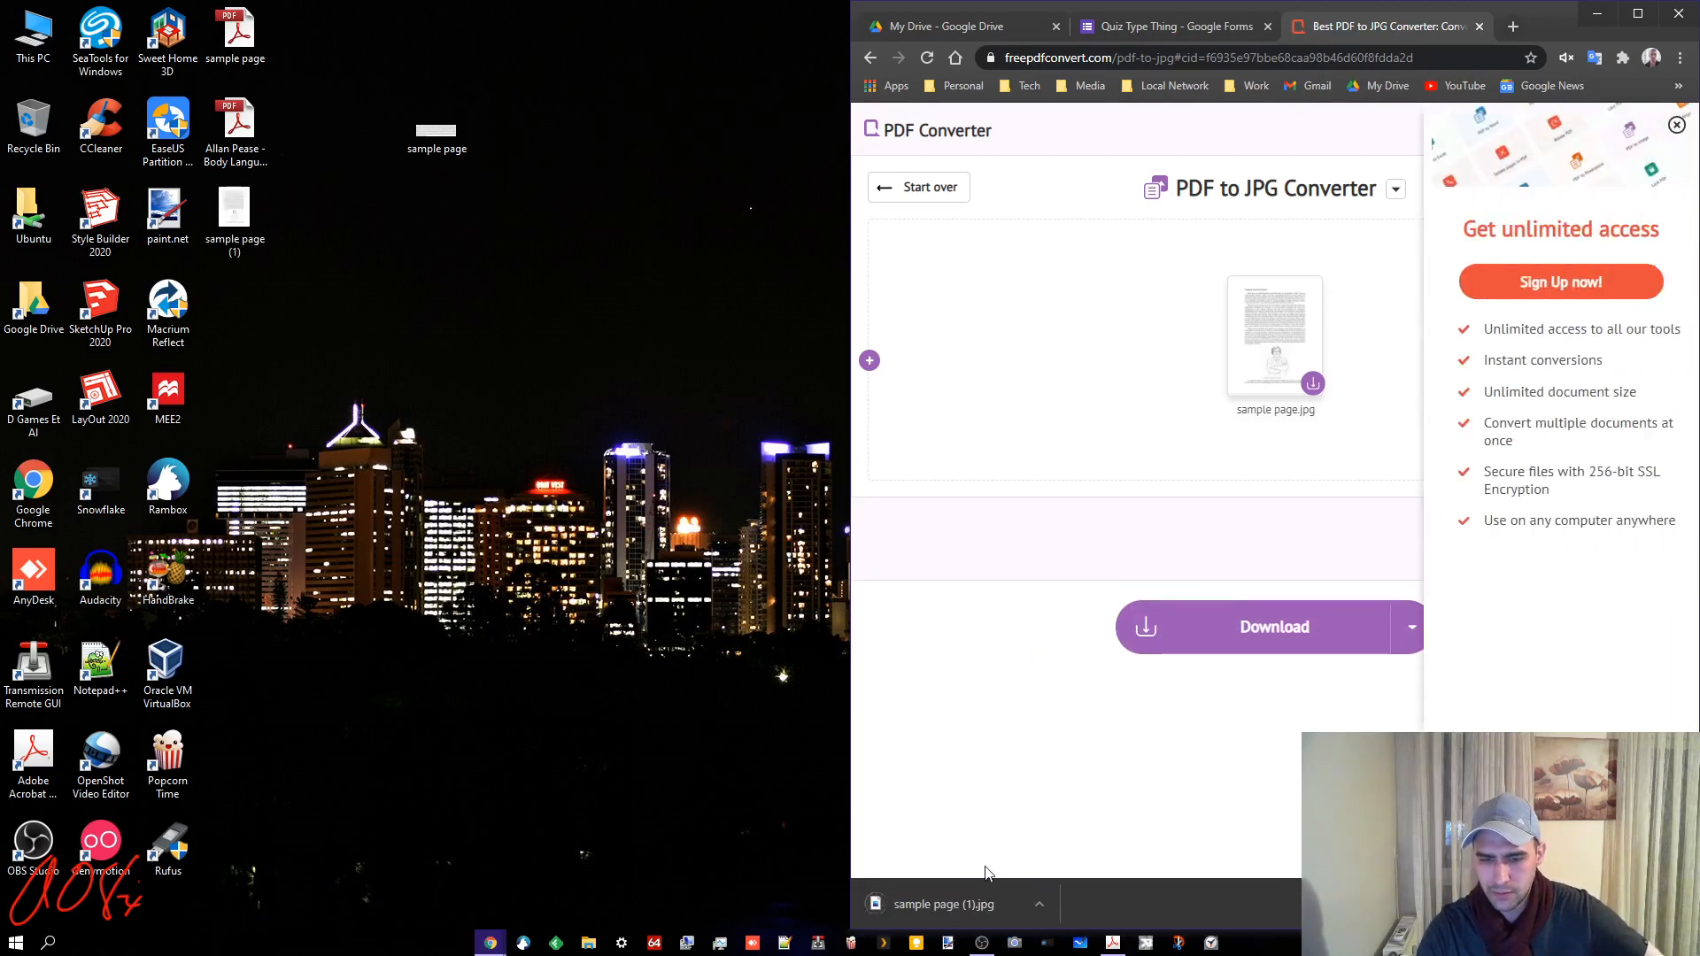
{"action": "left_click", "coordinate": [961, 904]}
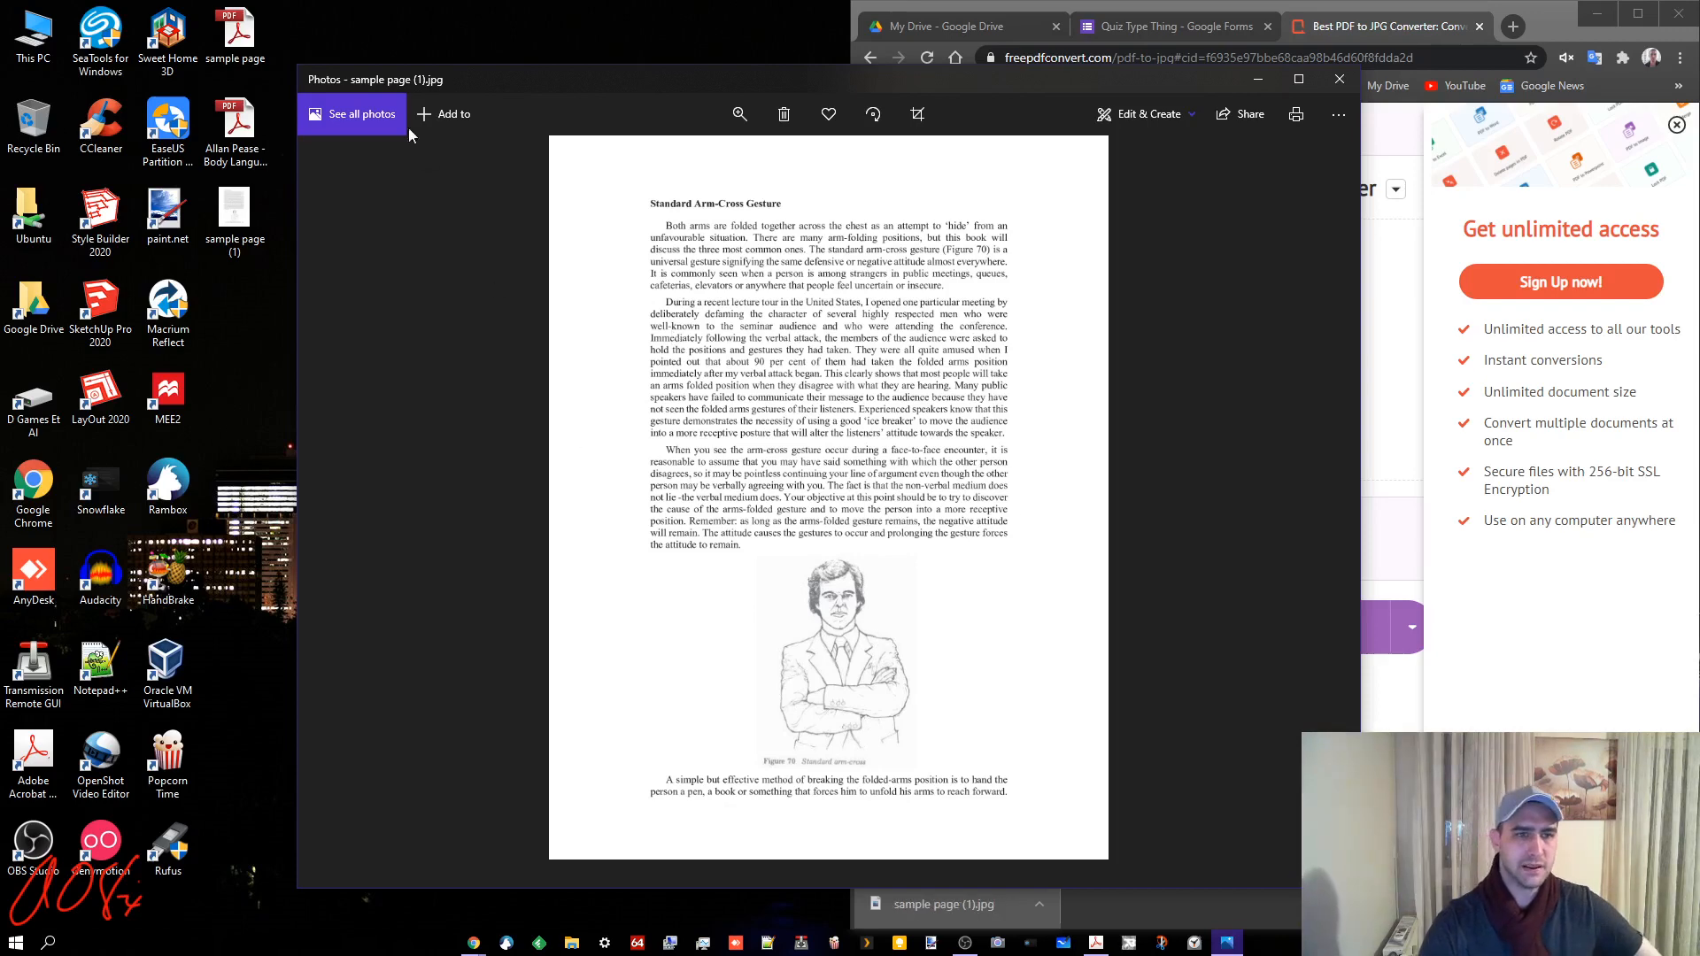
- Examine the text sharpness of the converted "sample page (1)" JPG up close
{"action": "left_click_drag", "start_coordinate": [529, 79], "coordinate": [726, 376]}
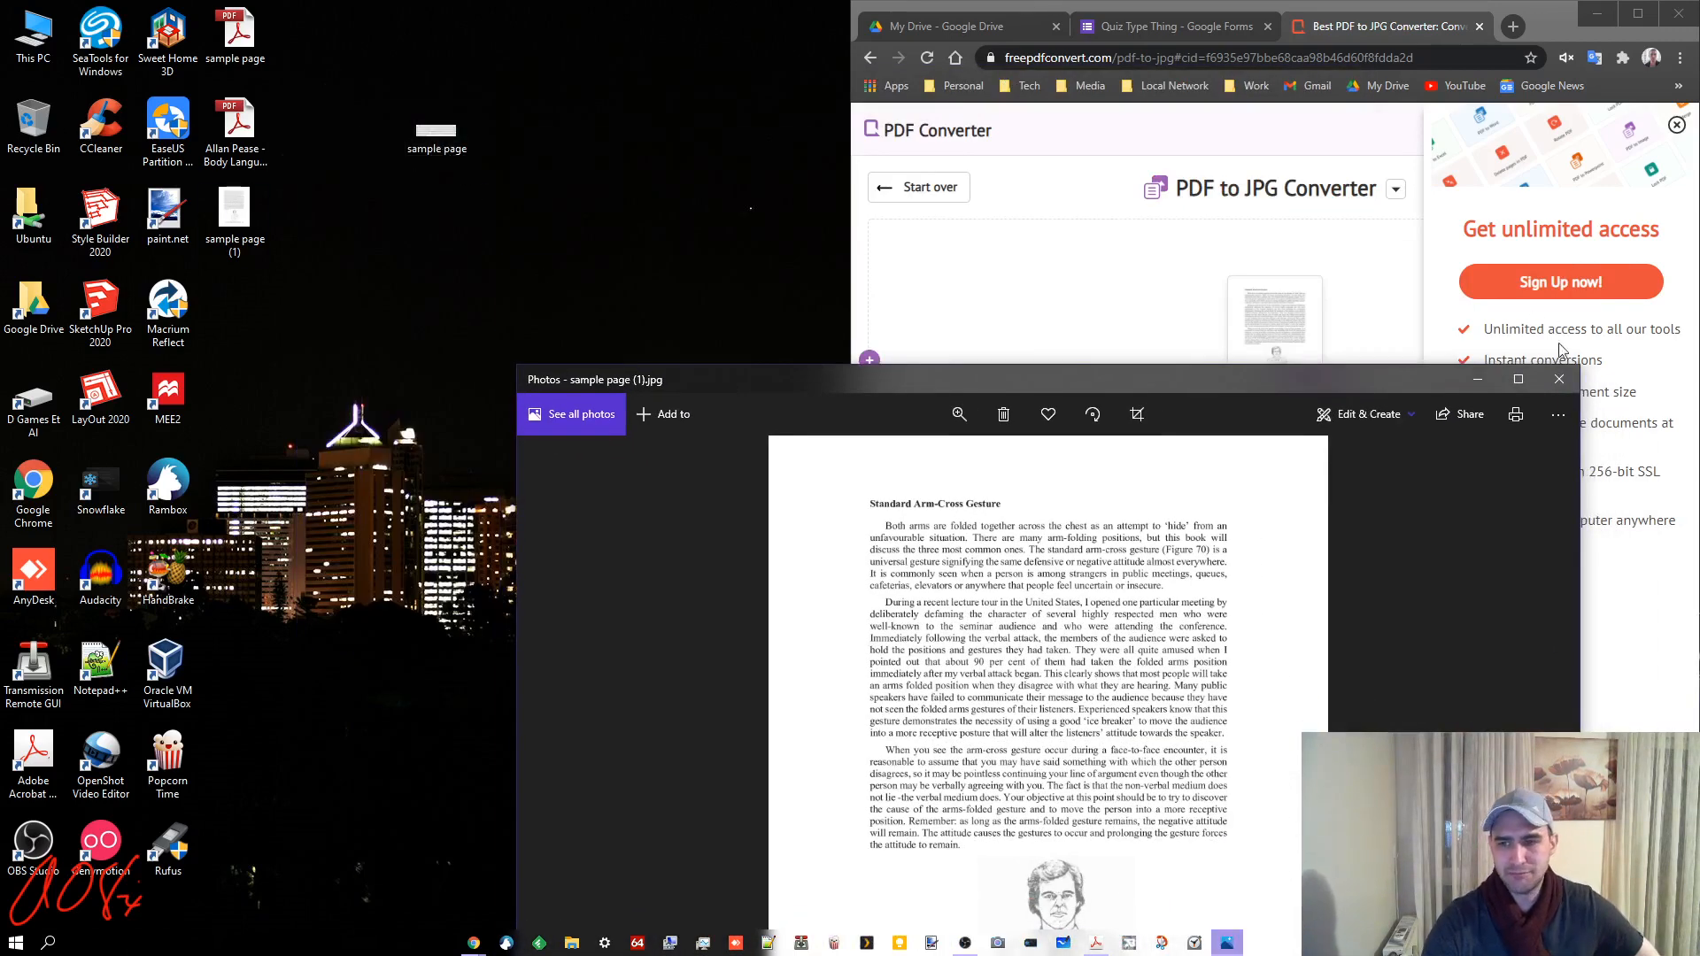
{"action": "left_click_drag", "start_coordinate": [1185, 379], "coordinate": [1014, 82]}
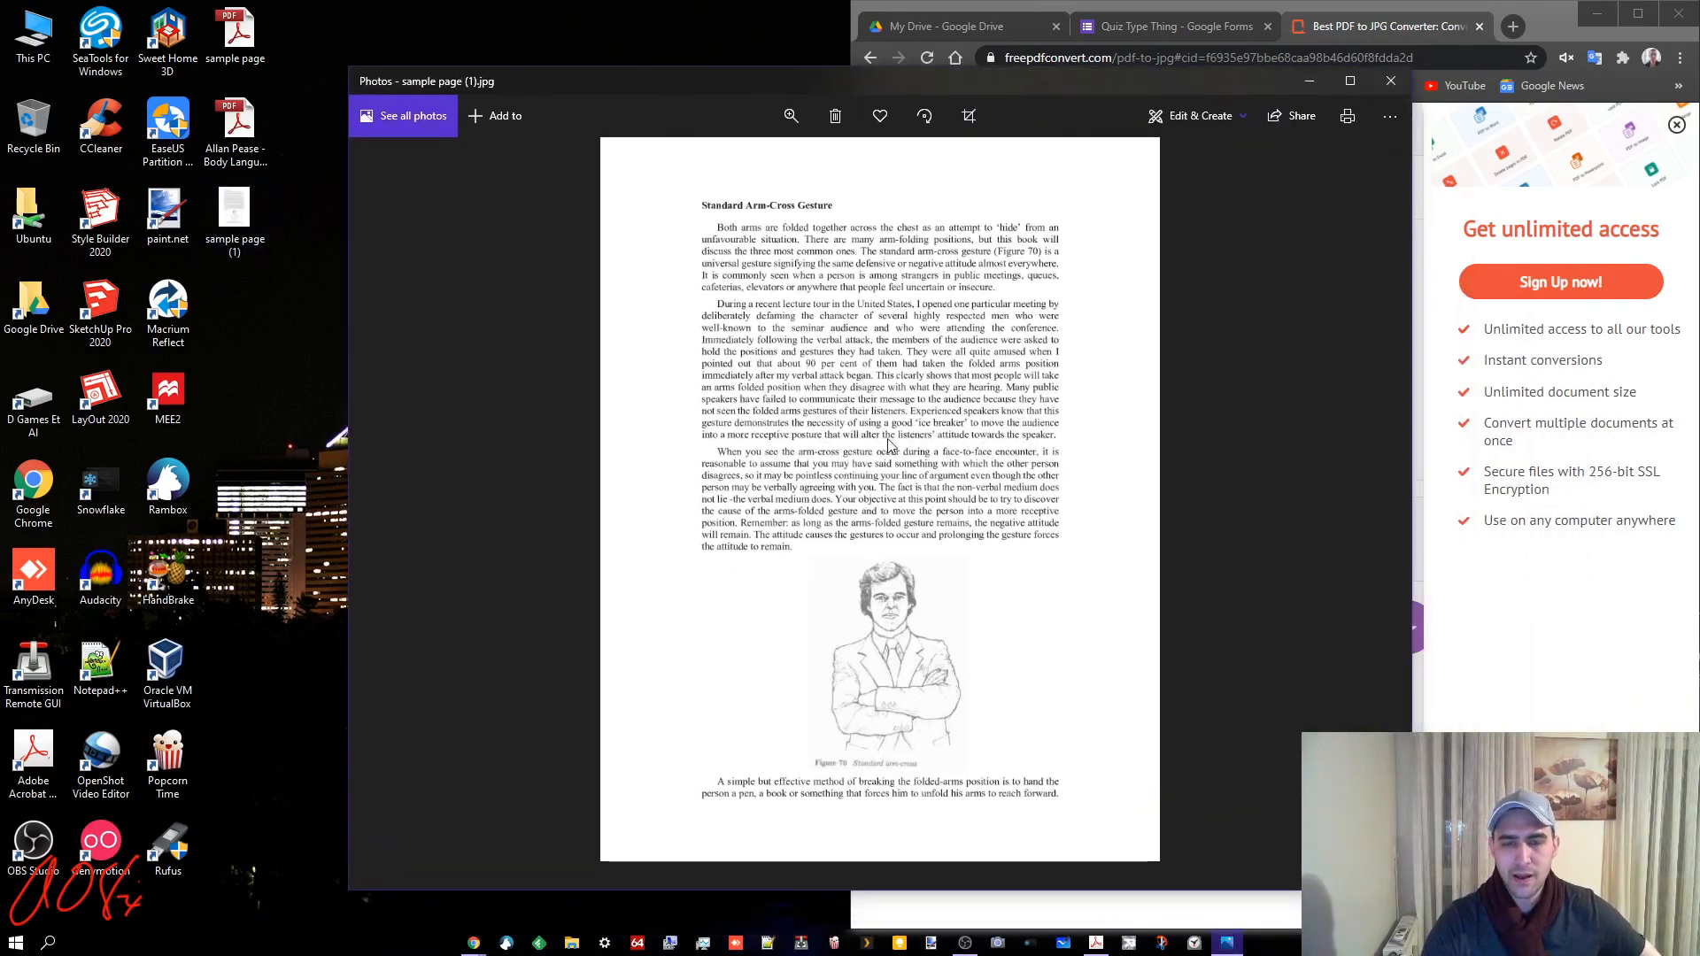
{"action": "scroll", "coordinate": [848, 405], "scroll_direction": "up", "scroll_amount": 5}
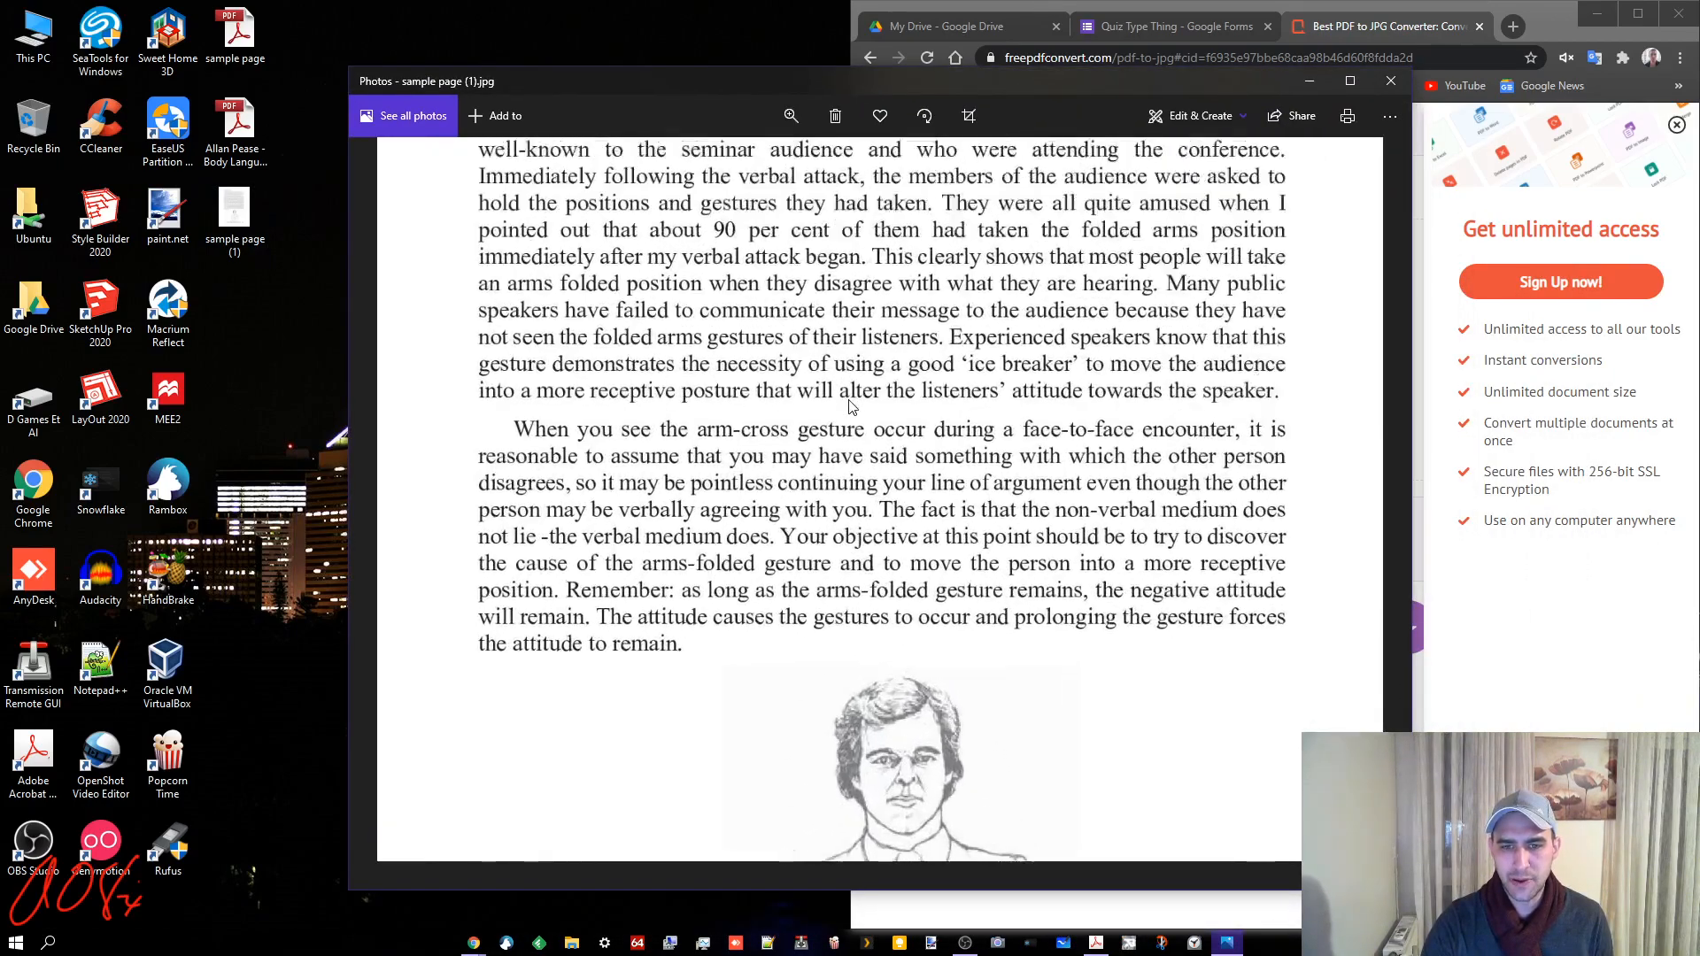
{"action": "scroll", "coordinate": [901, 427], "scroll_direction": "up", "scroll_amount": 2}
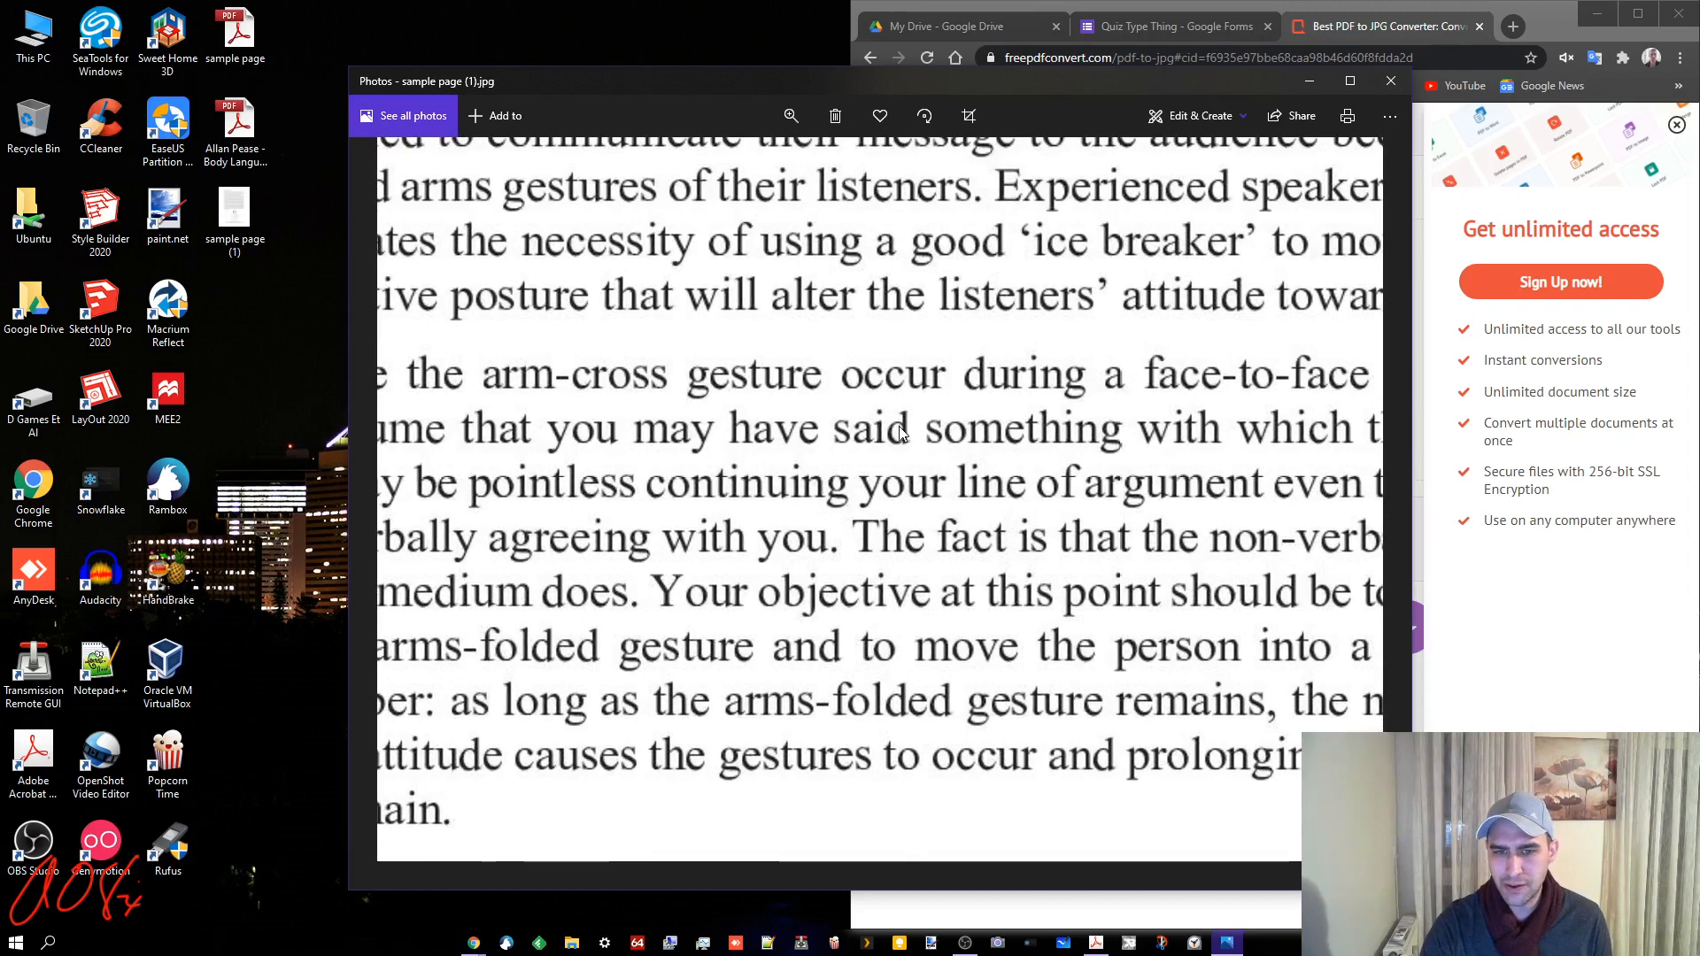
{"action": "scroll", "coordinate": [900, 428], "scroll_direction": "up", "scroll_amount": 4}
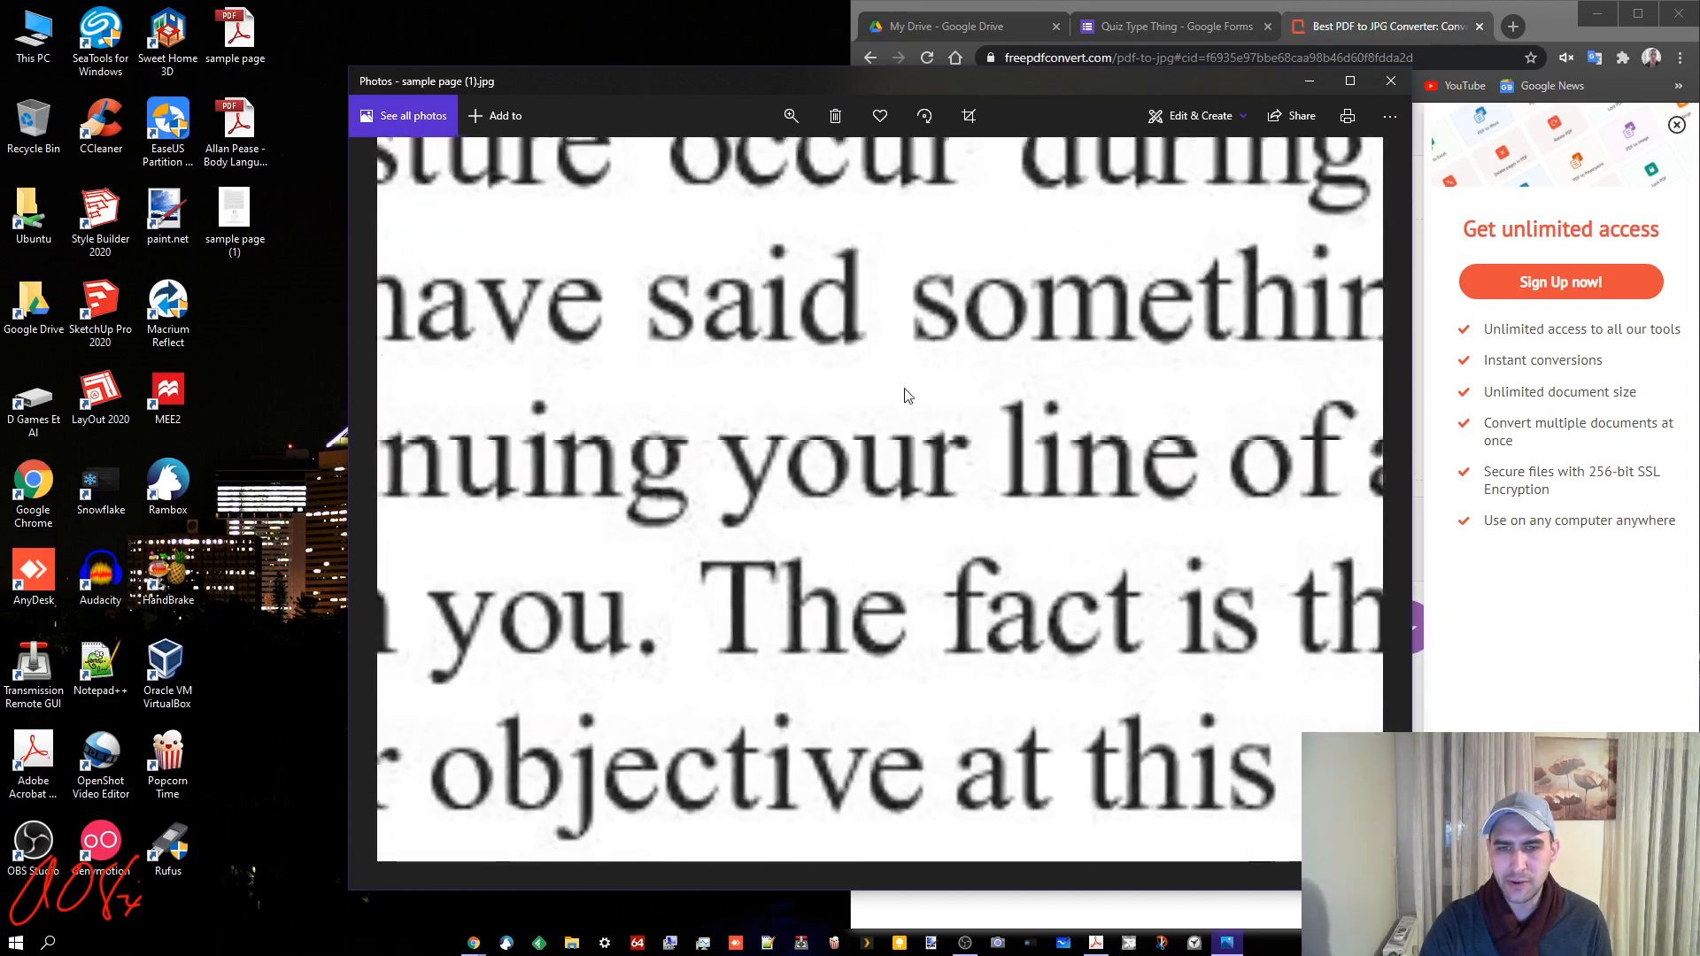
{"action": "scroll", "coordinate": [907, 396], "scroll_direction": "down", "scroll_amount": 2}
- Open the earlier "sample page" JPG beside the converted one and compare the text quality of both images
{"action": "left_click_drag", "start_coordinate": [884, 86], "coordinate": [682, 57]}
{"action": "double_click", "coordinate": [439, 140]}
{"action": "scroll", "coordinate": [717, 453], "scroll_direction": "up", "scroll_amount": 4}
{"action": "scroll", "coordinate": [717, 454], "scroll_direction": "up", "scroll_amount": 4}
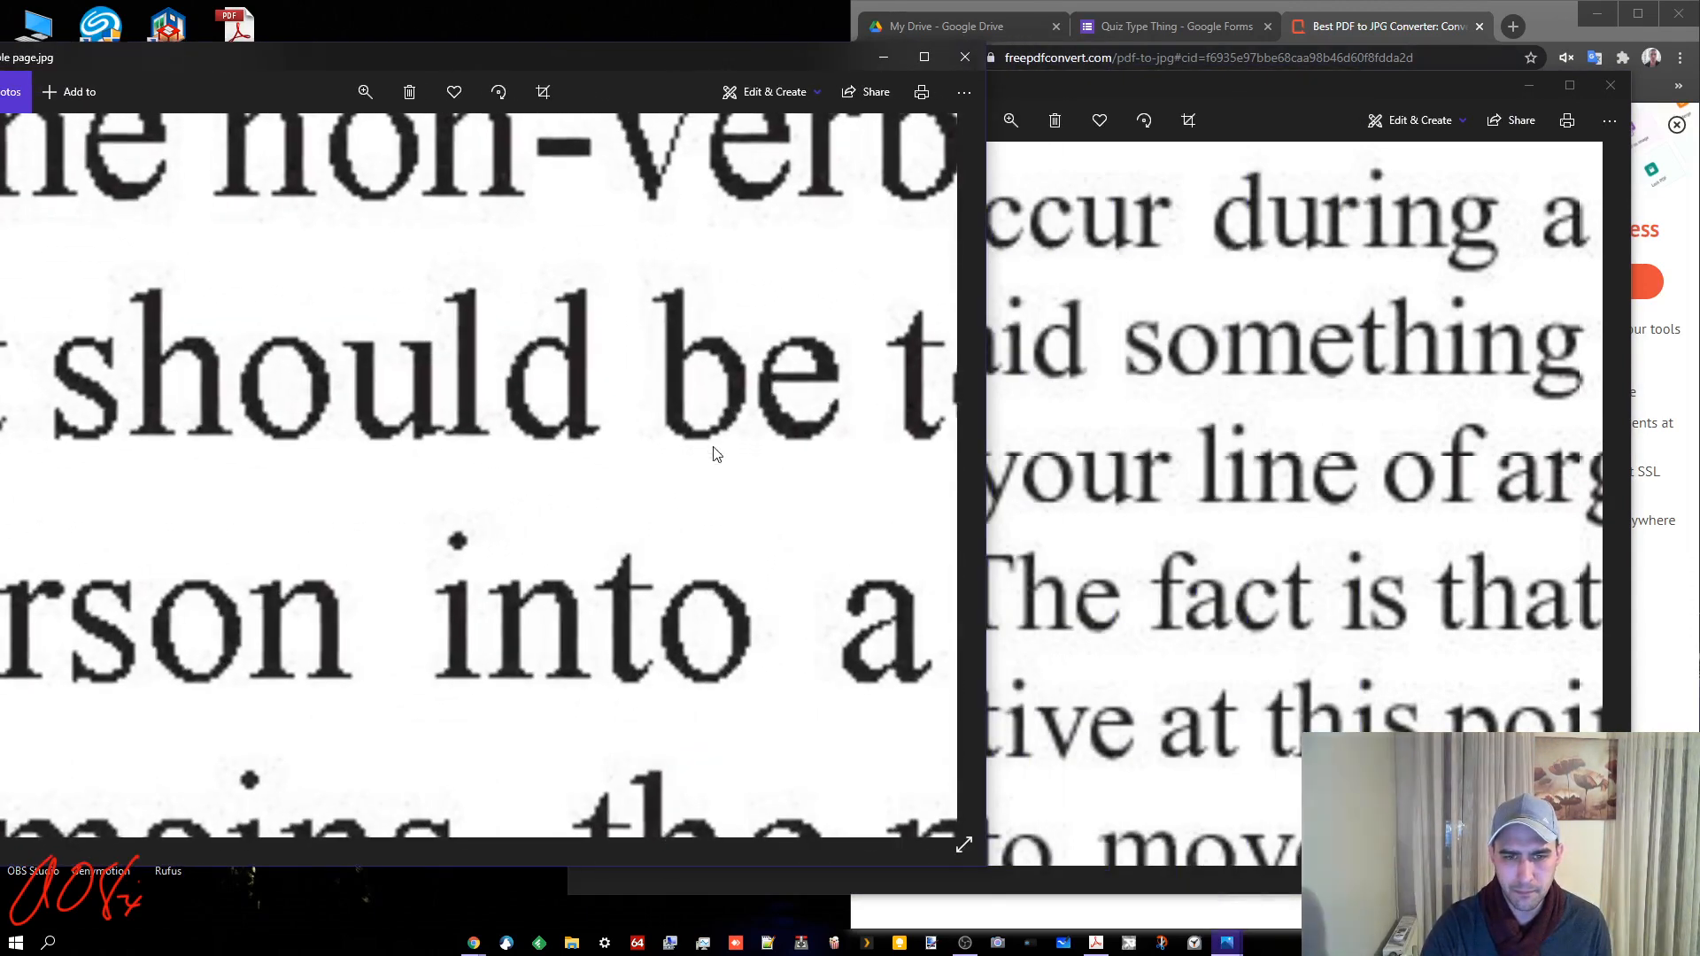
{"action": "scroll", "coordinate": [728, 475], "scroll_direction": "down", "scroll_amount": 2}
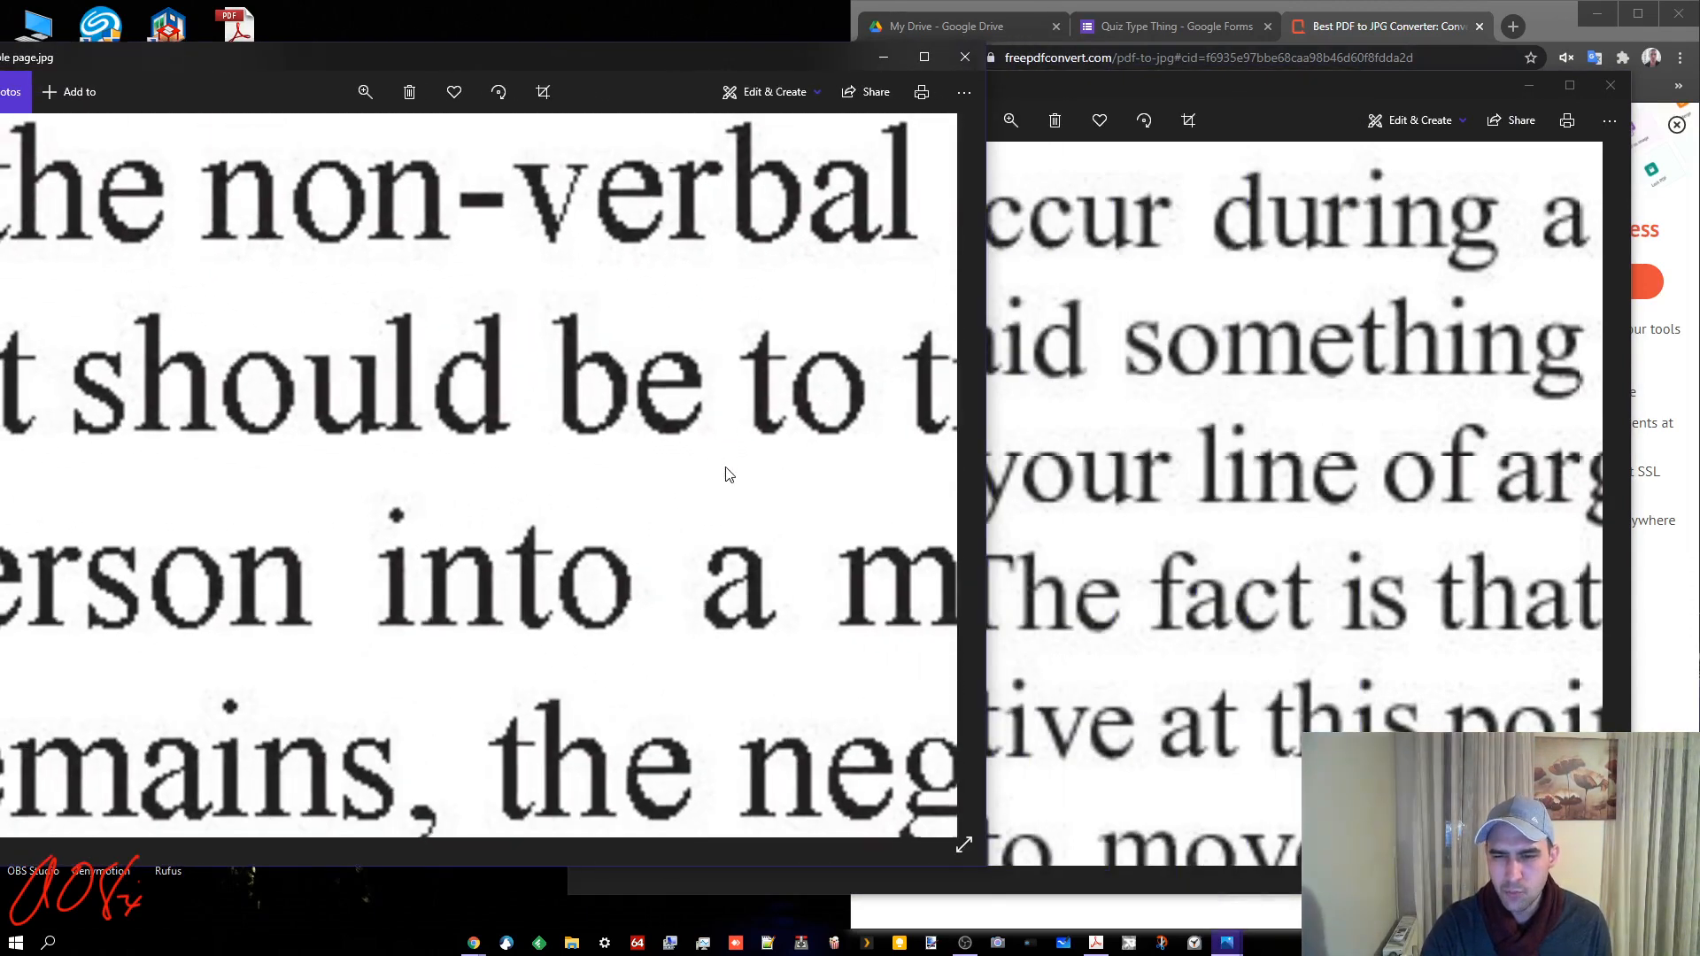
{"action": "scroll", "coordinate": [728, 475], "scroll_direction": "up", "scroll_amount": 1}
{"action": "scroll", "coordinate": [1240, 584], "scroll_direction": "up", "scroll_amount": 2}
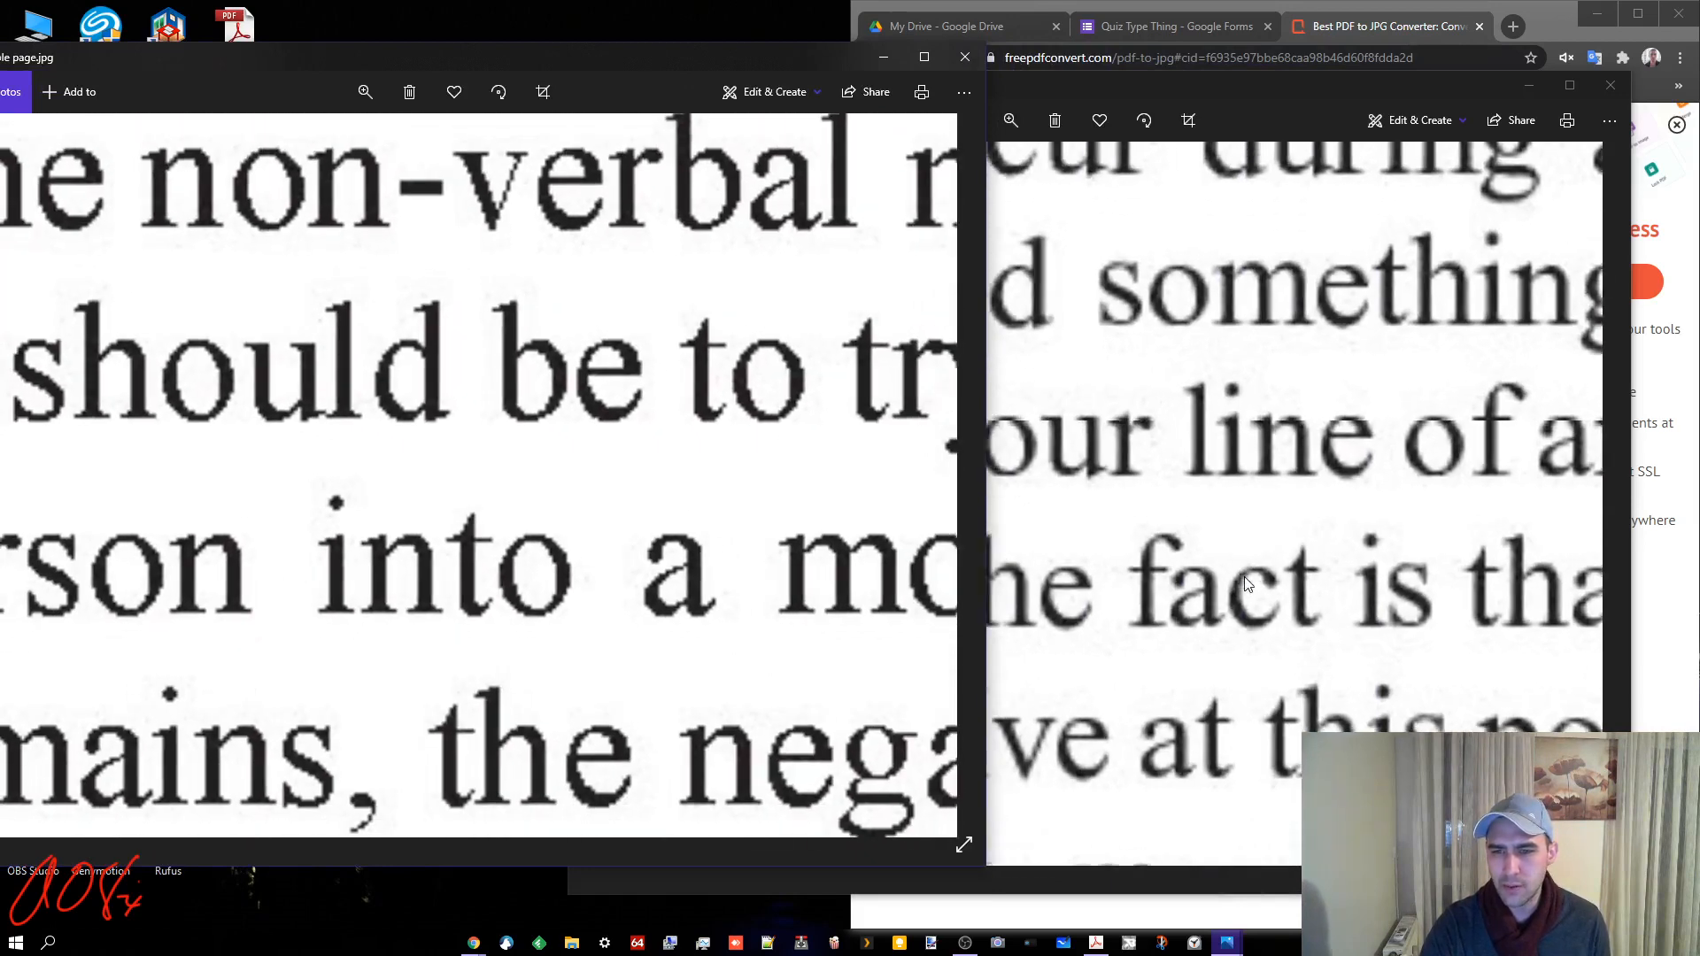
{"action": "scroll", "coordinate": [1246, 585], "scroll_direction": "down", "scroll_amount": 1}
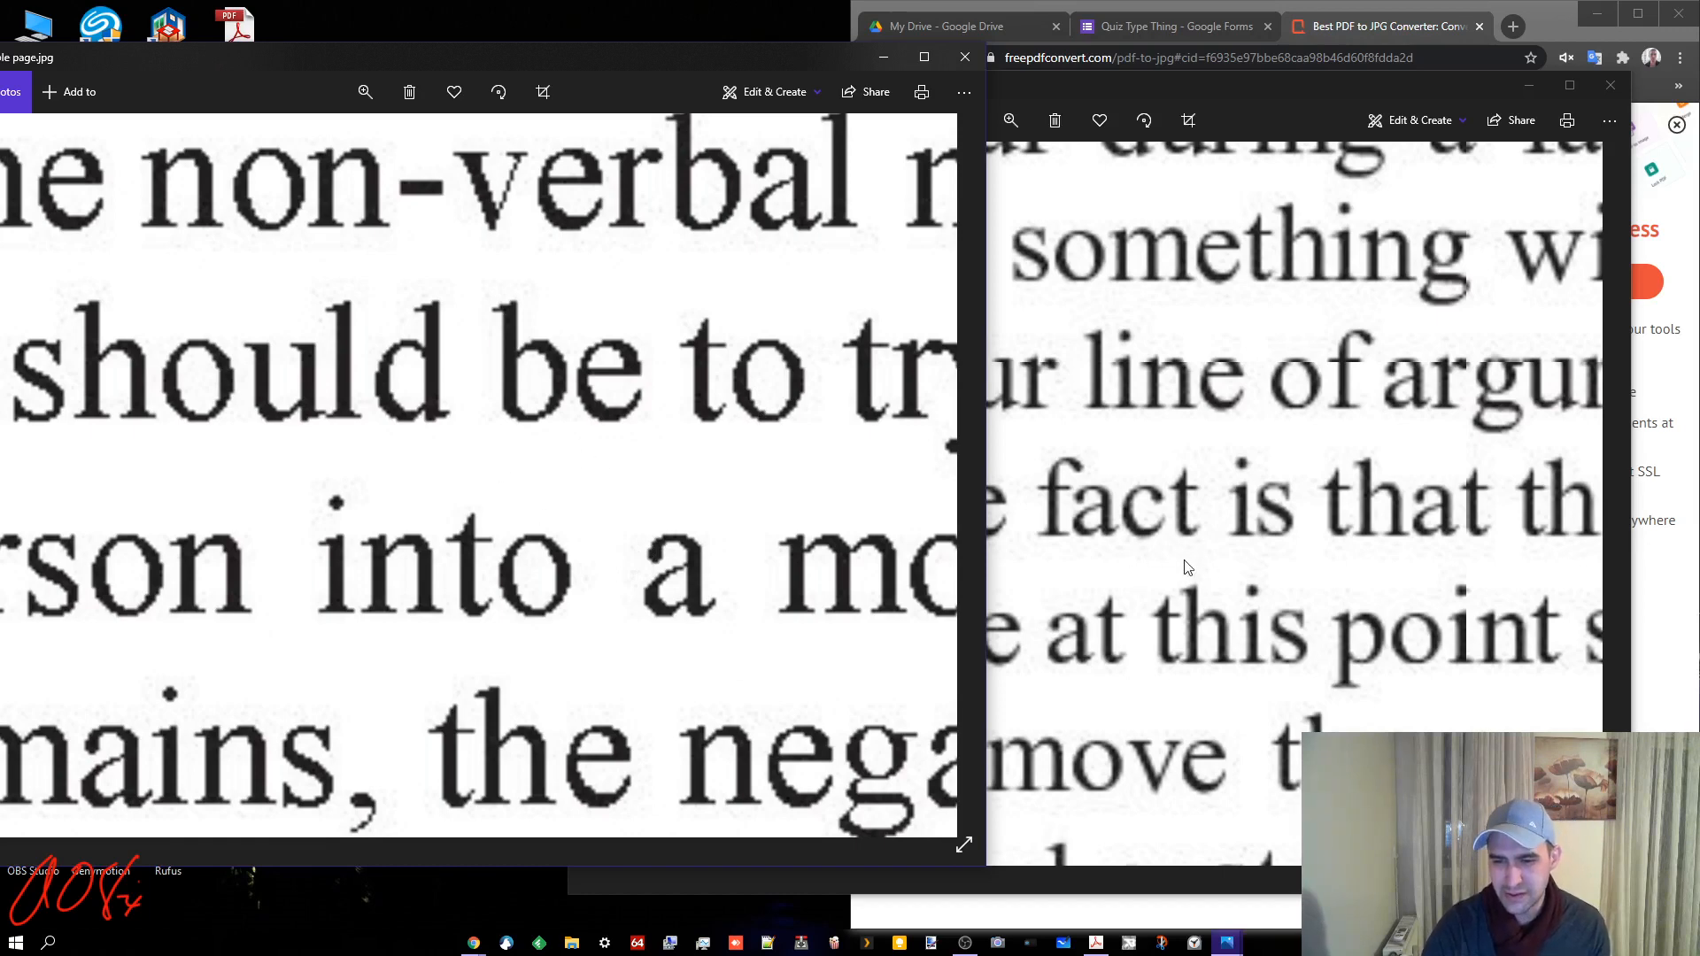
{"action": "scroll", "coordinate": [705, 501], "scroll_direction": "down", "scroll_amount": 6}
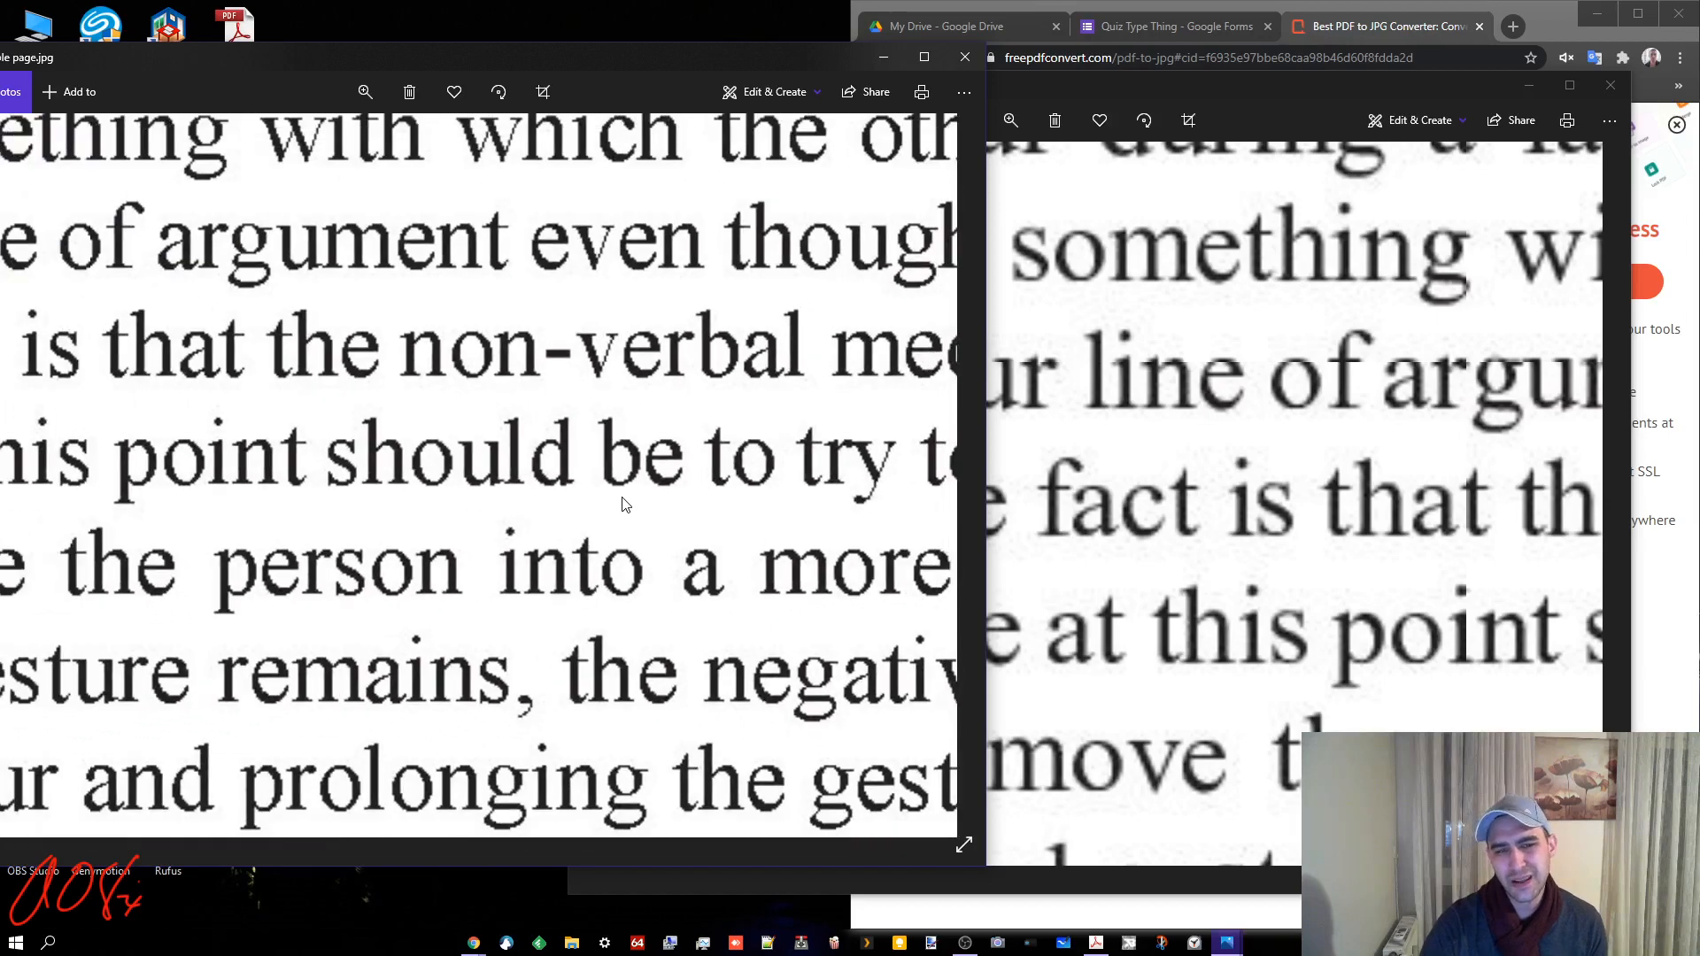
{"action": "scroll", "coordinate": [1238, 522], "scroll_direction": "down", "scroll_amount": 6}
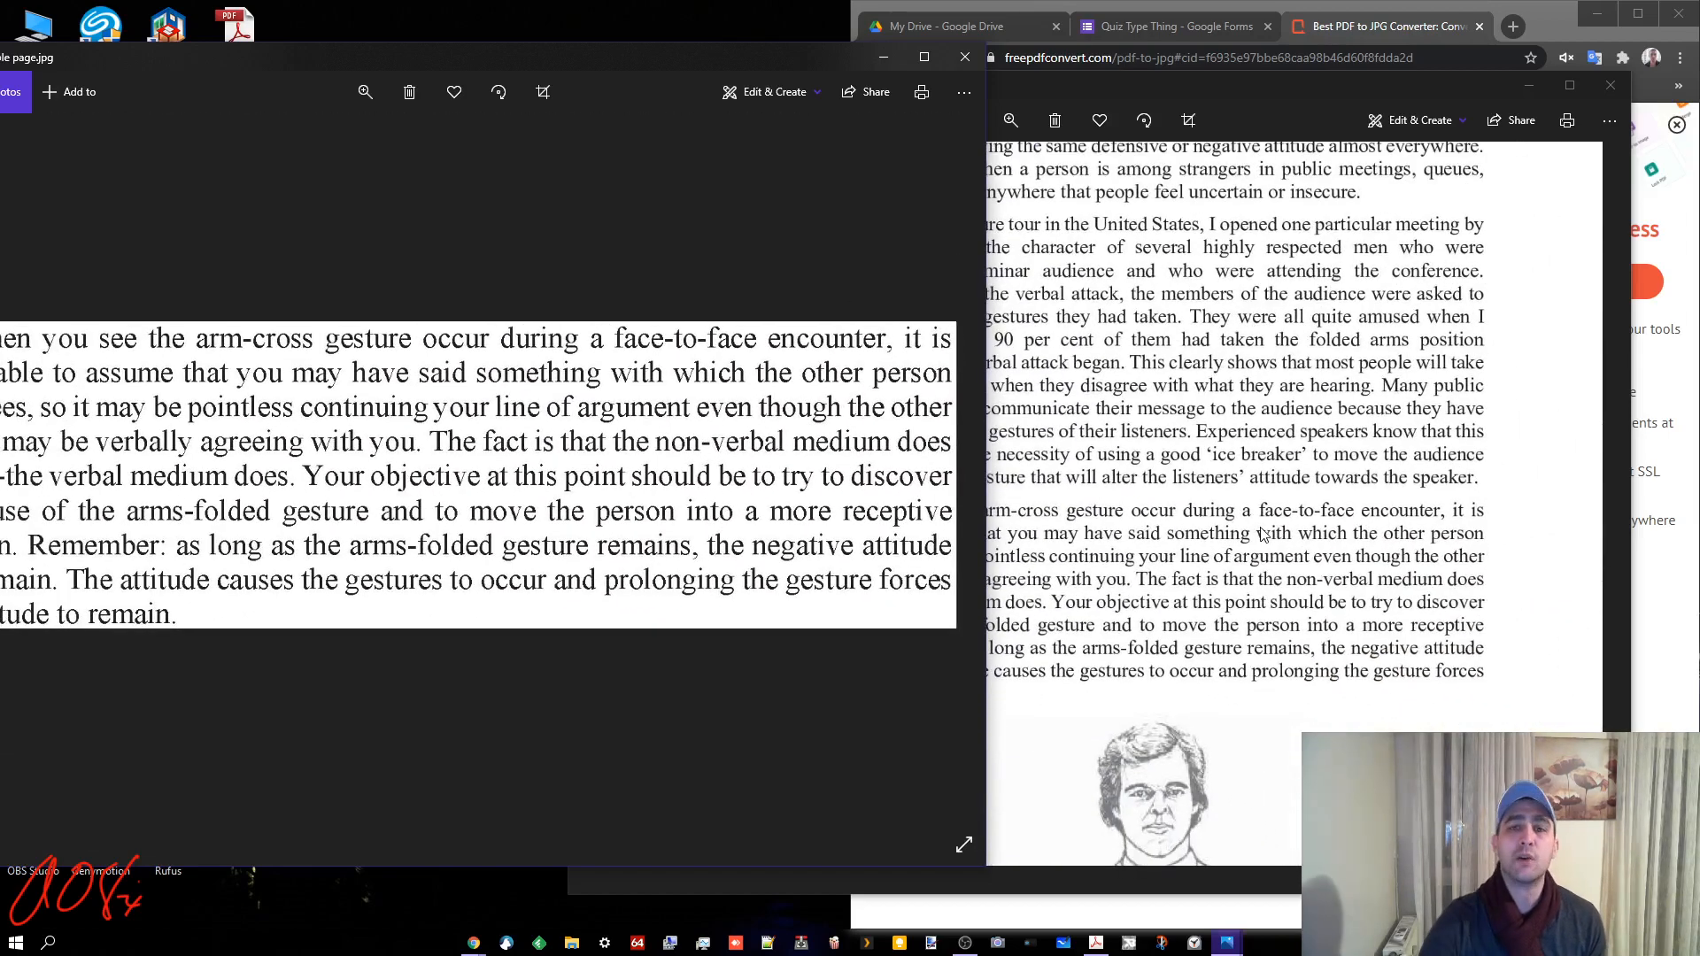
{"action": "left_click", "coordinate": [962, 58]}
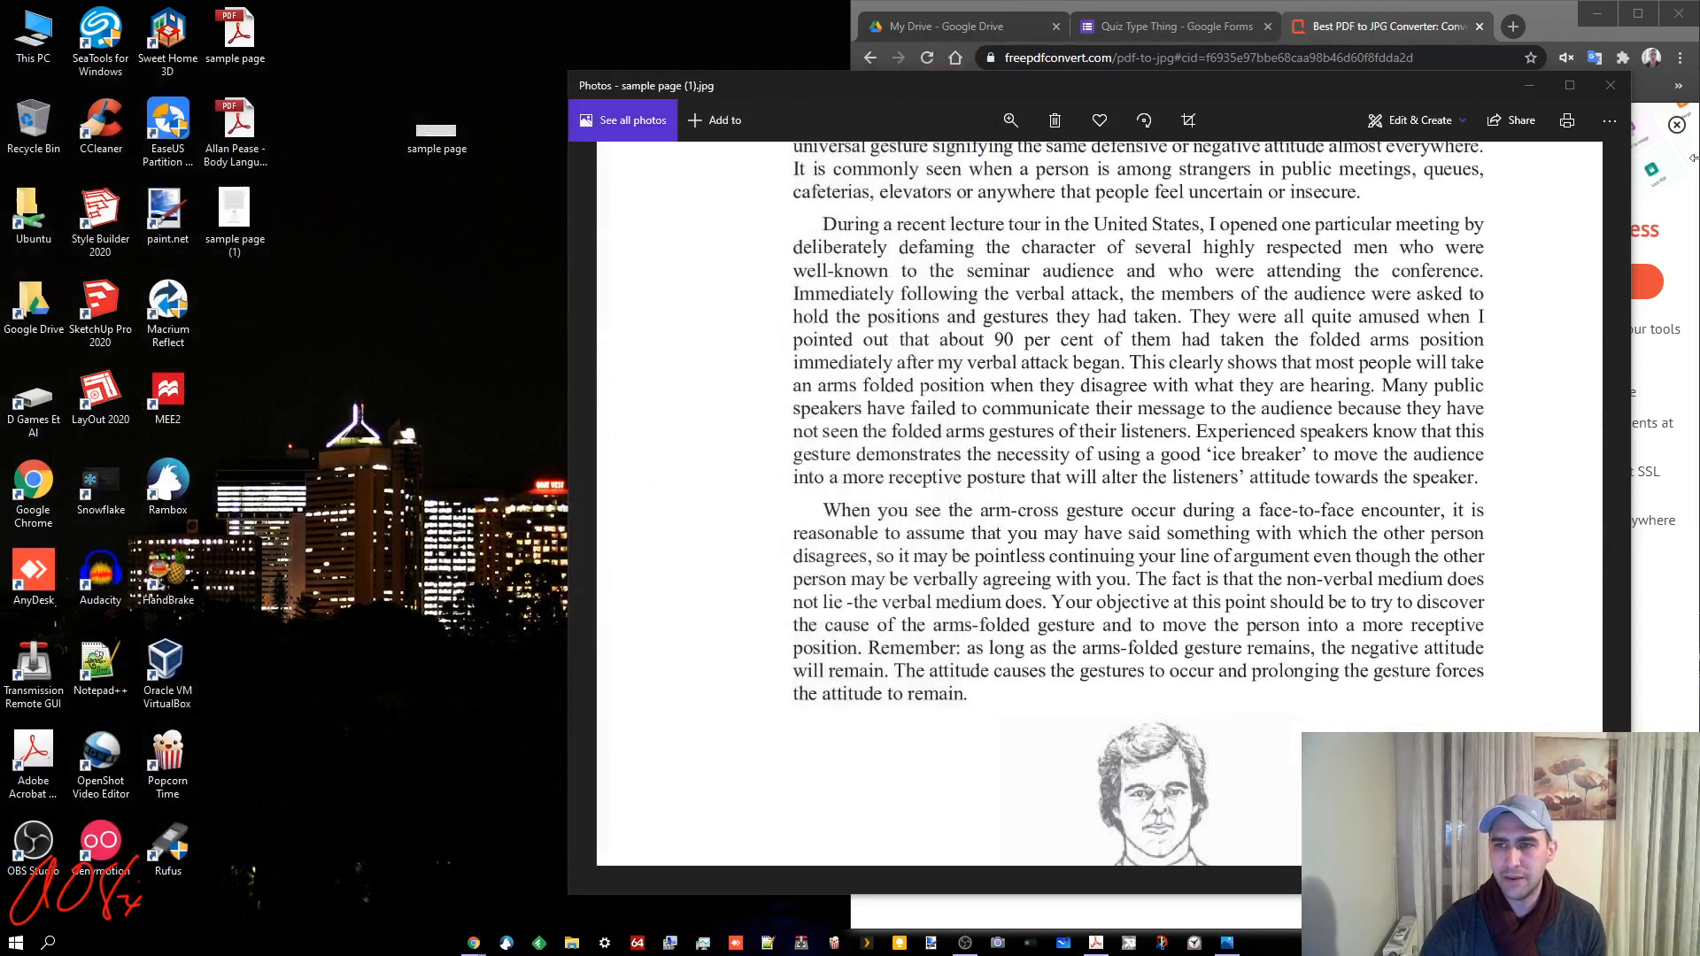
- Inspect the arm-cross paragraph in the converted "sample page (1)" JPG again and close the image viewer
{"action": "left_click_drag", "start_coordinate": [1140, 89], "coordinate": [1020, 57]}
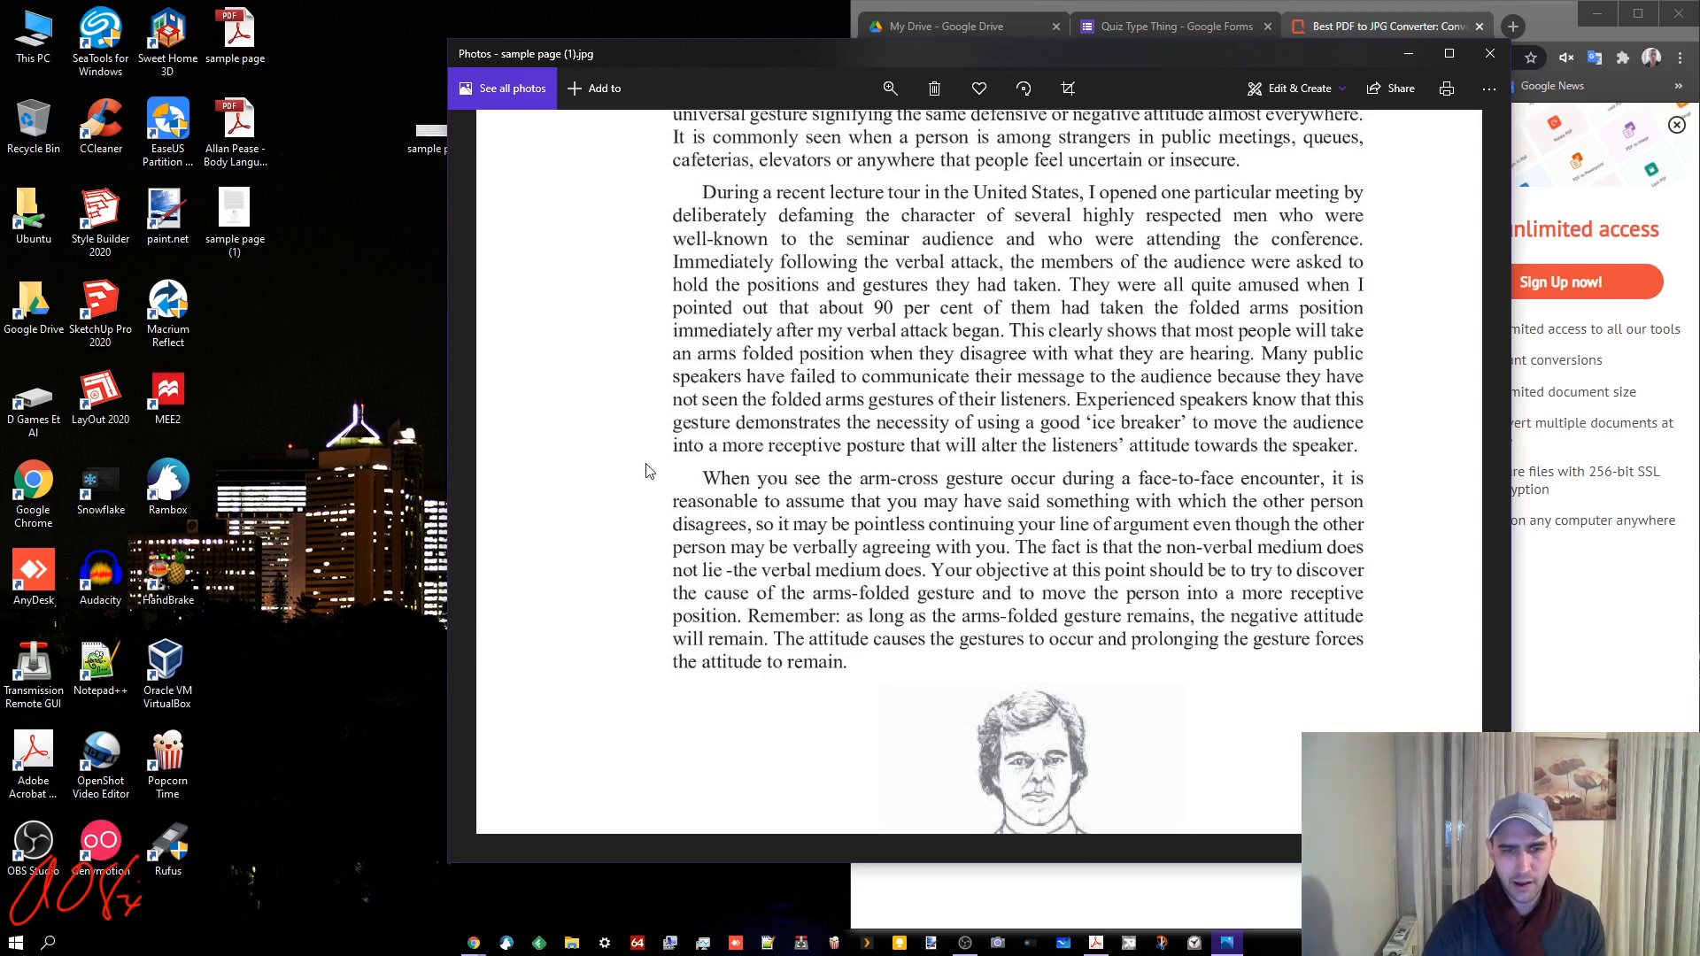
{"action": "scroll", "coordinate": [1019, 509], "scroll_direction": "up", "scroll_amount": 5}
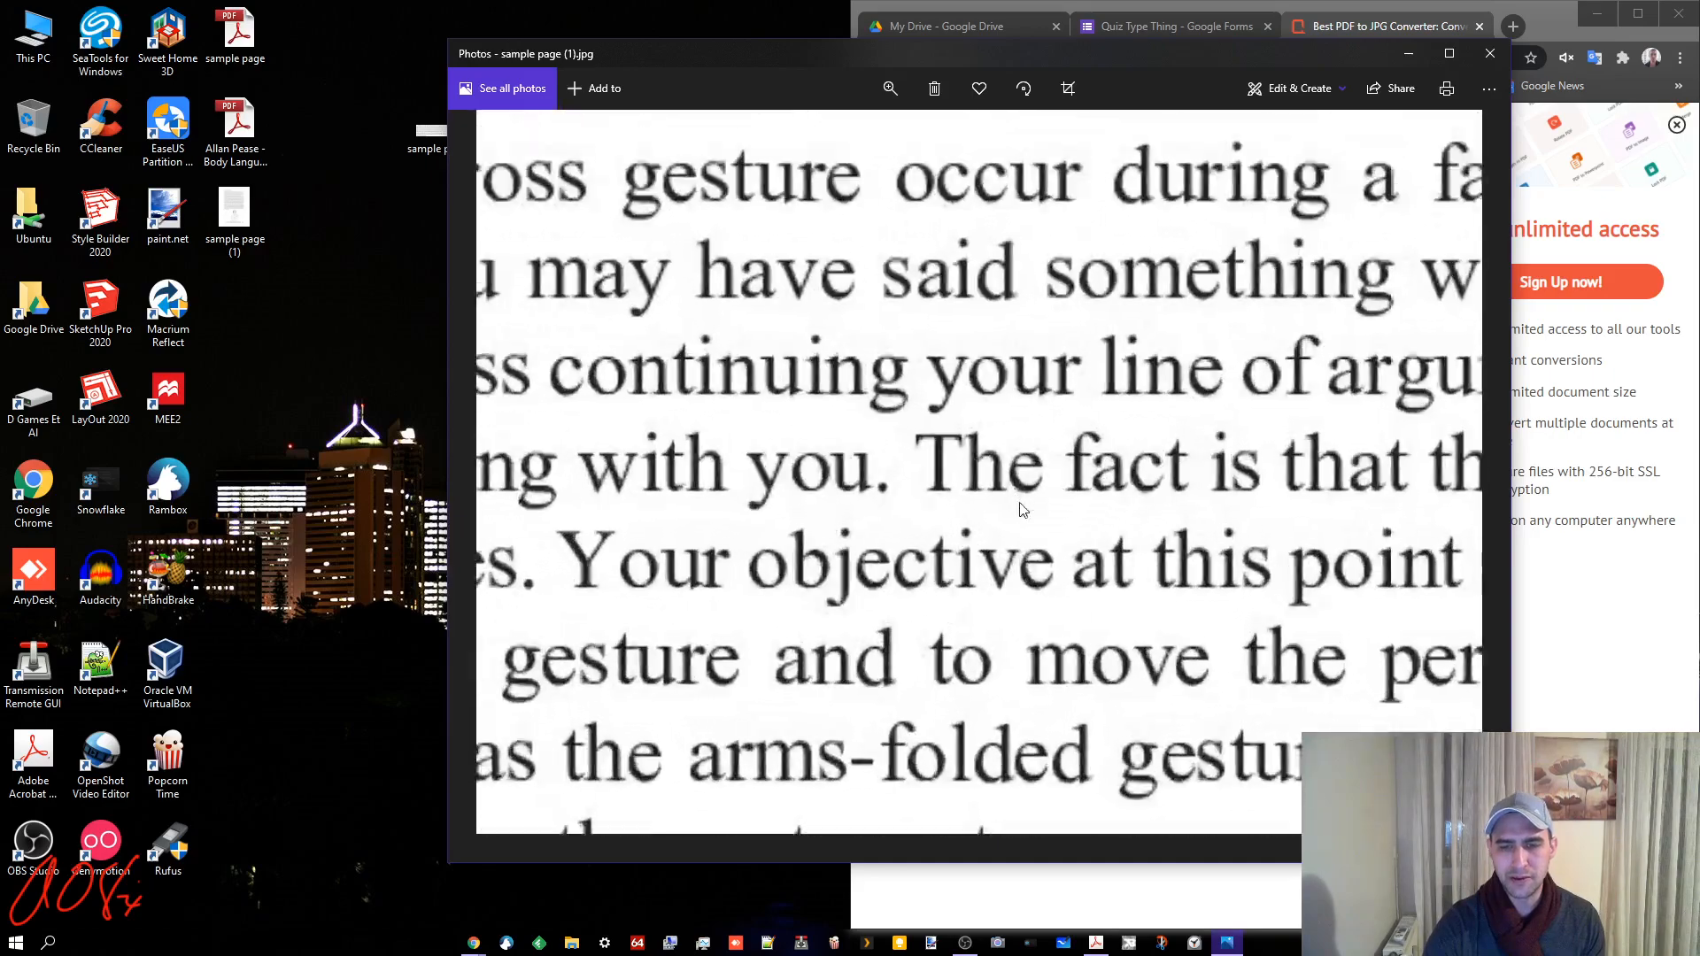
{"action": "scroll", "coordinate": [1018, 509], "scroll_direction": "down", "scroll_amount": 5}
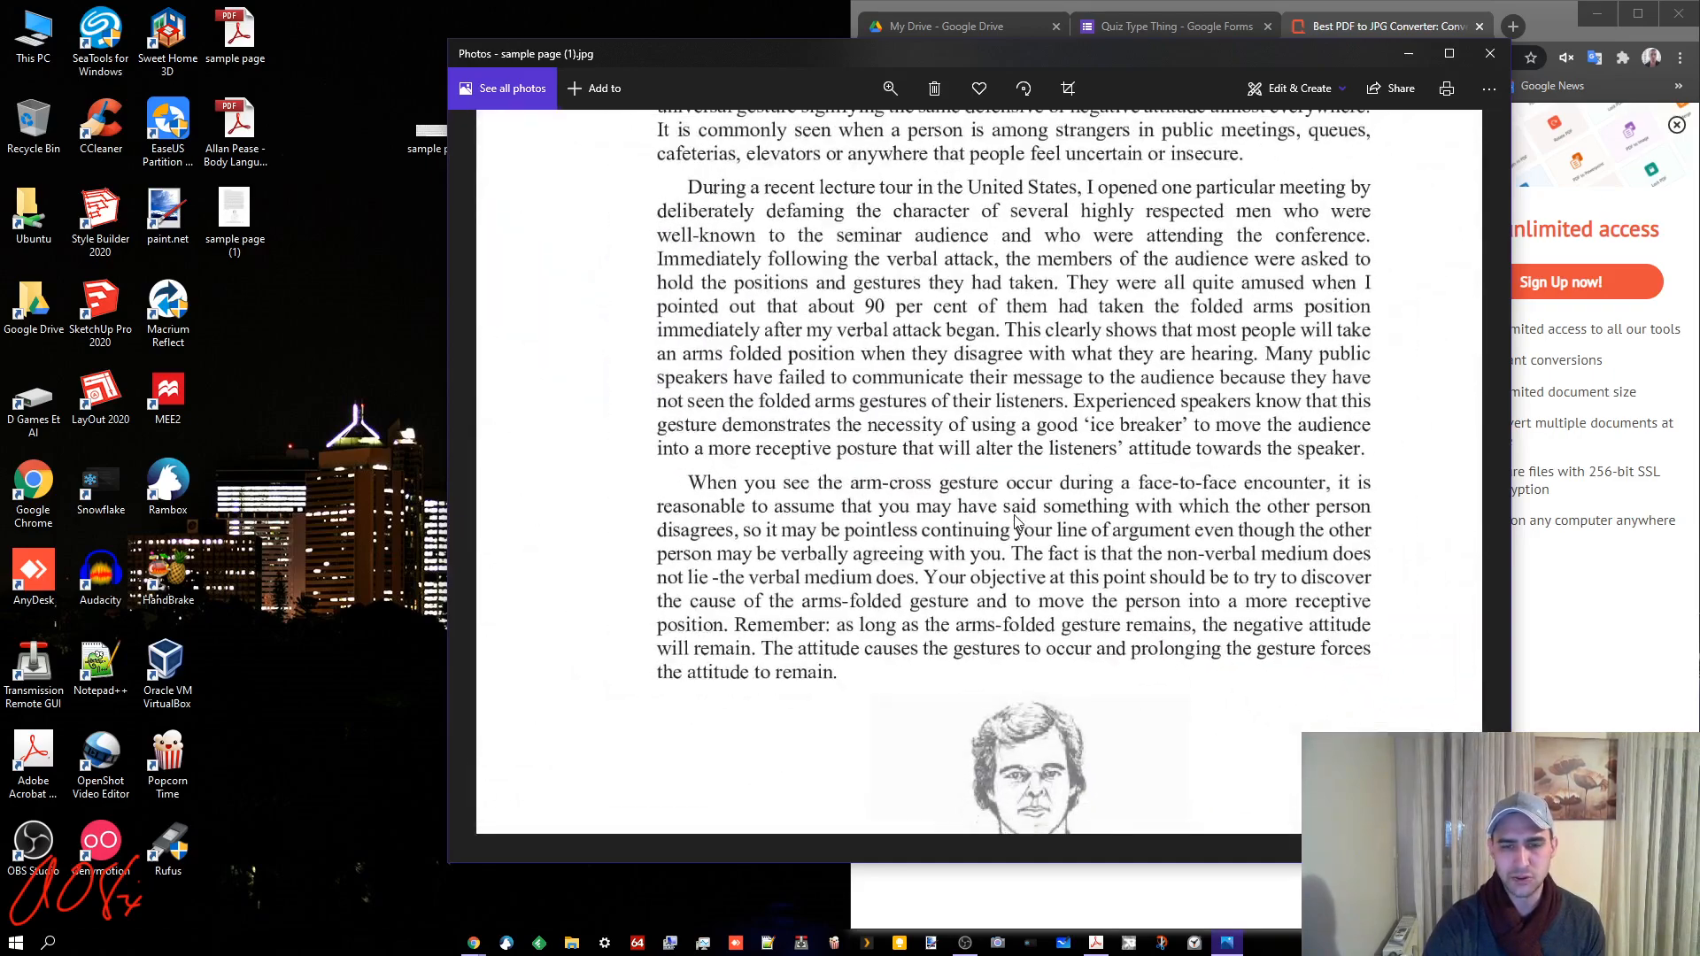
{"action": "scroll", "coordinate": [998, 479], "scroll_direction": "up", "scroll_amount": 2}
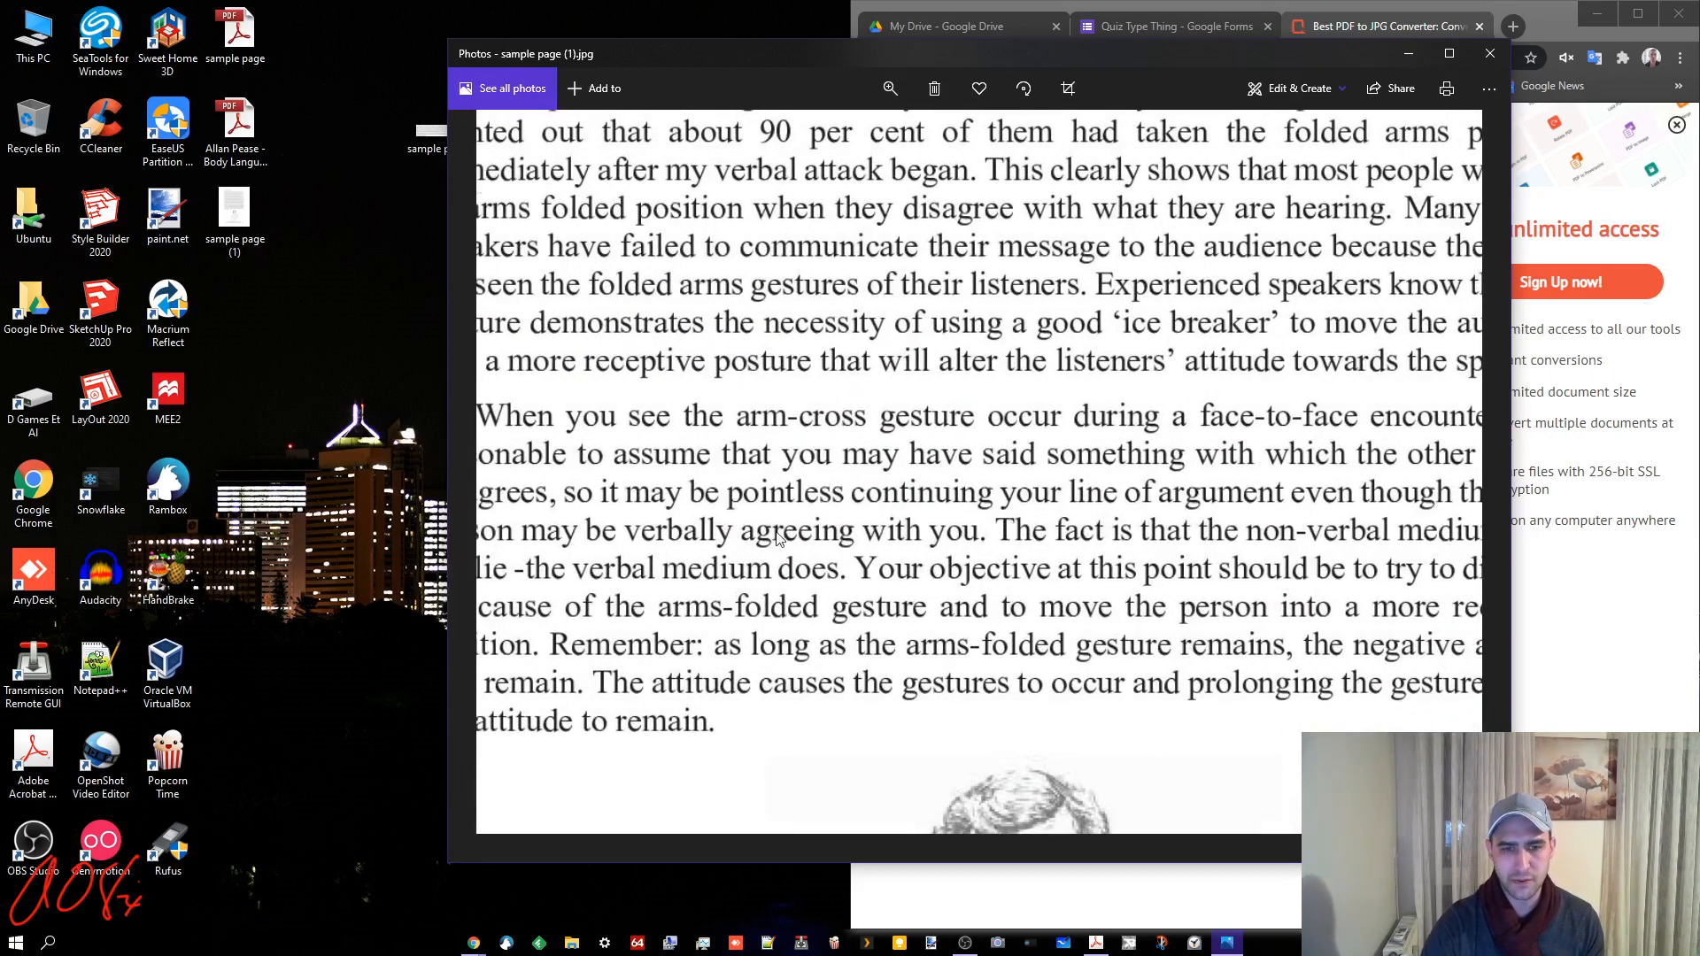
{"action": "scroll", "coordinate": [777, 538], "scroll_direction": "down", "scroll_amount": 2}
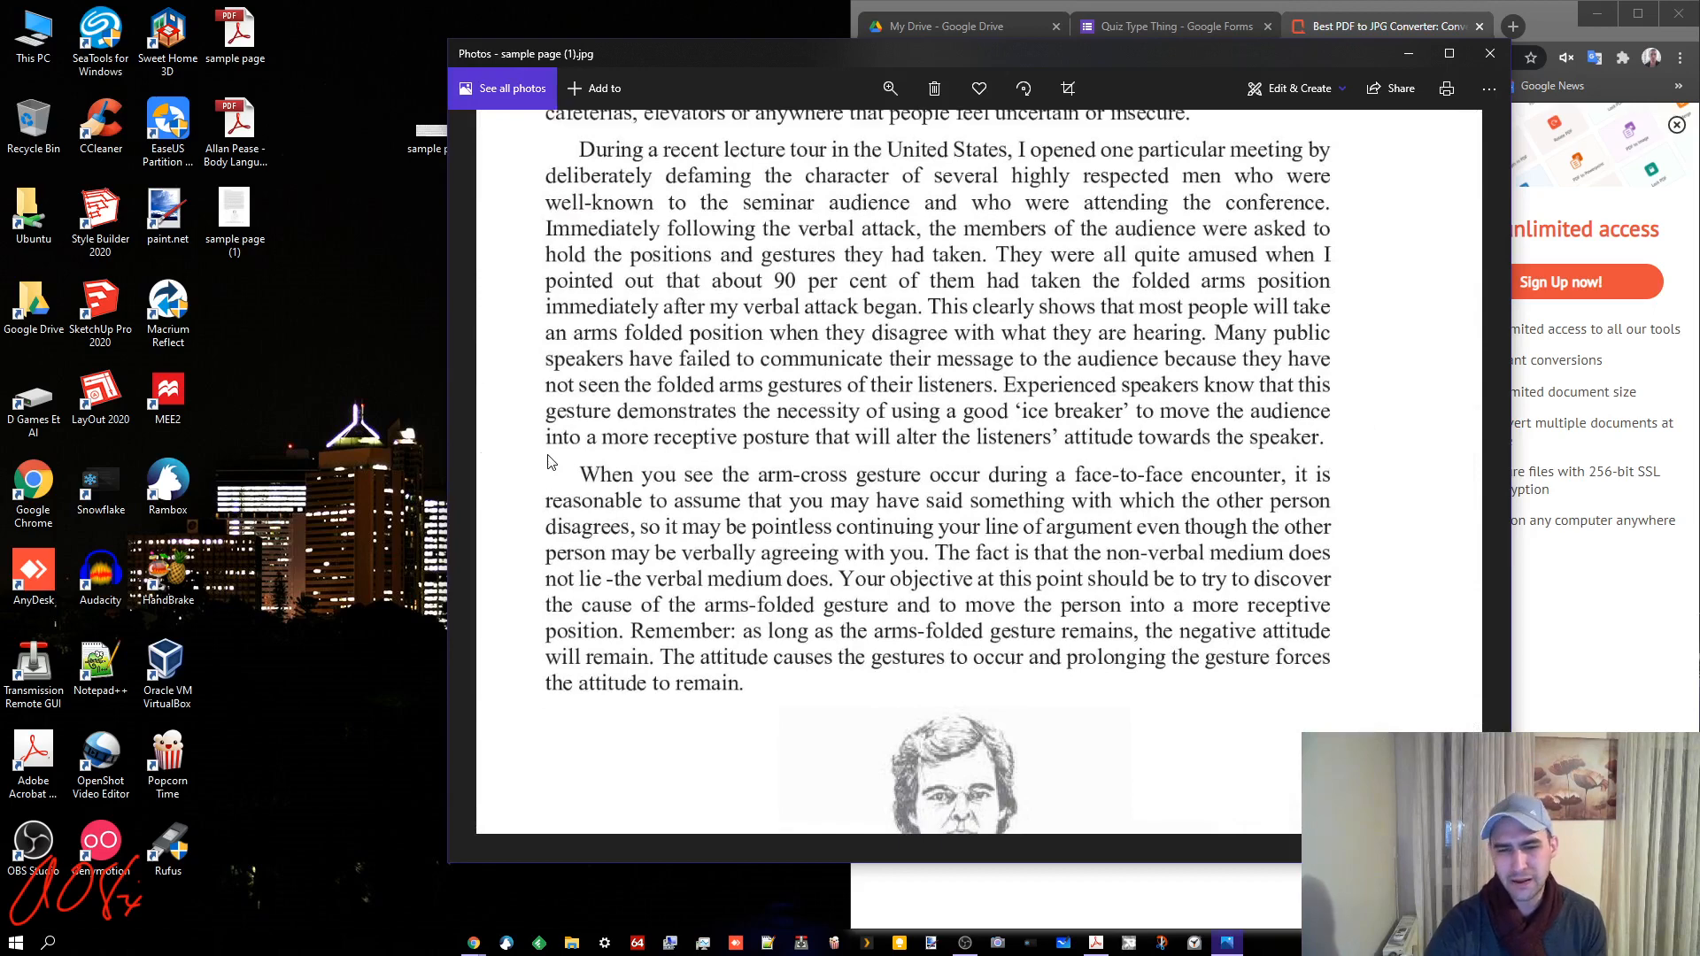
{"action": "left_click", "coordinate": [1490, 53]}
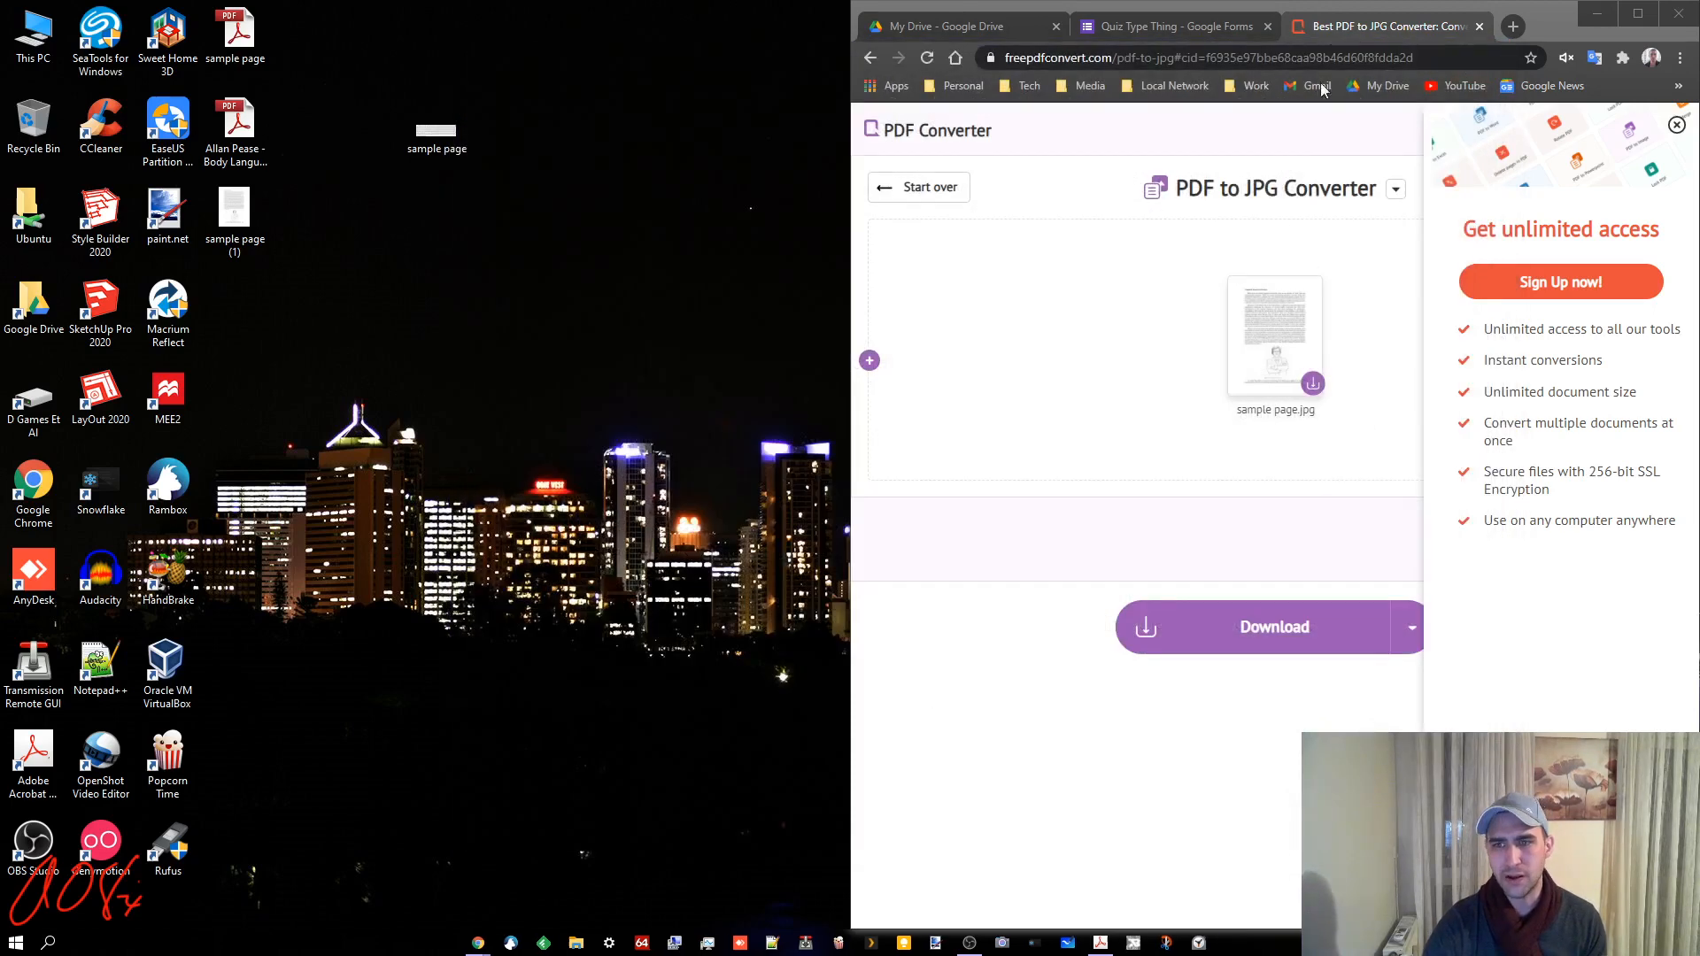
- Insert the uncropped "sample page (1)" JPG below the "blah blah blah" question in the quiz form and check how it displays
{"action": "left_click", "coordinate": [1168, 27]}
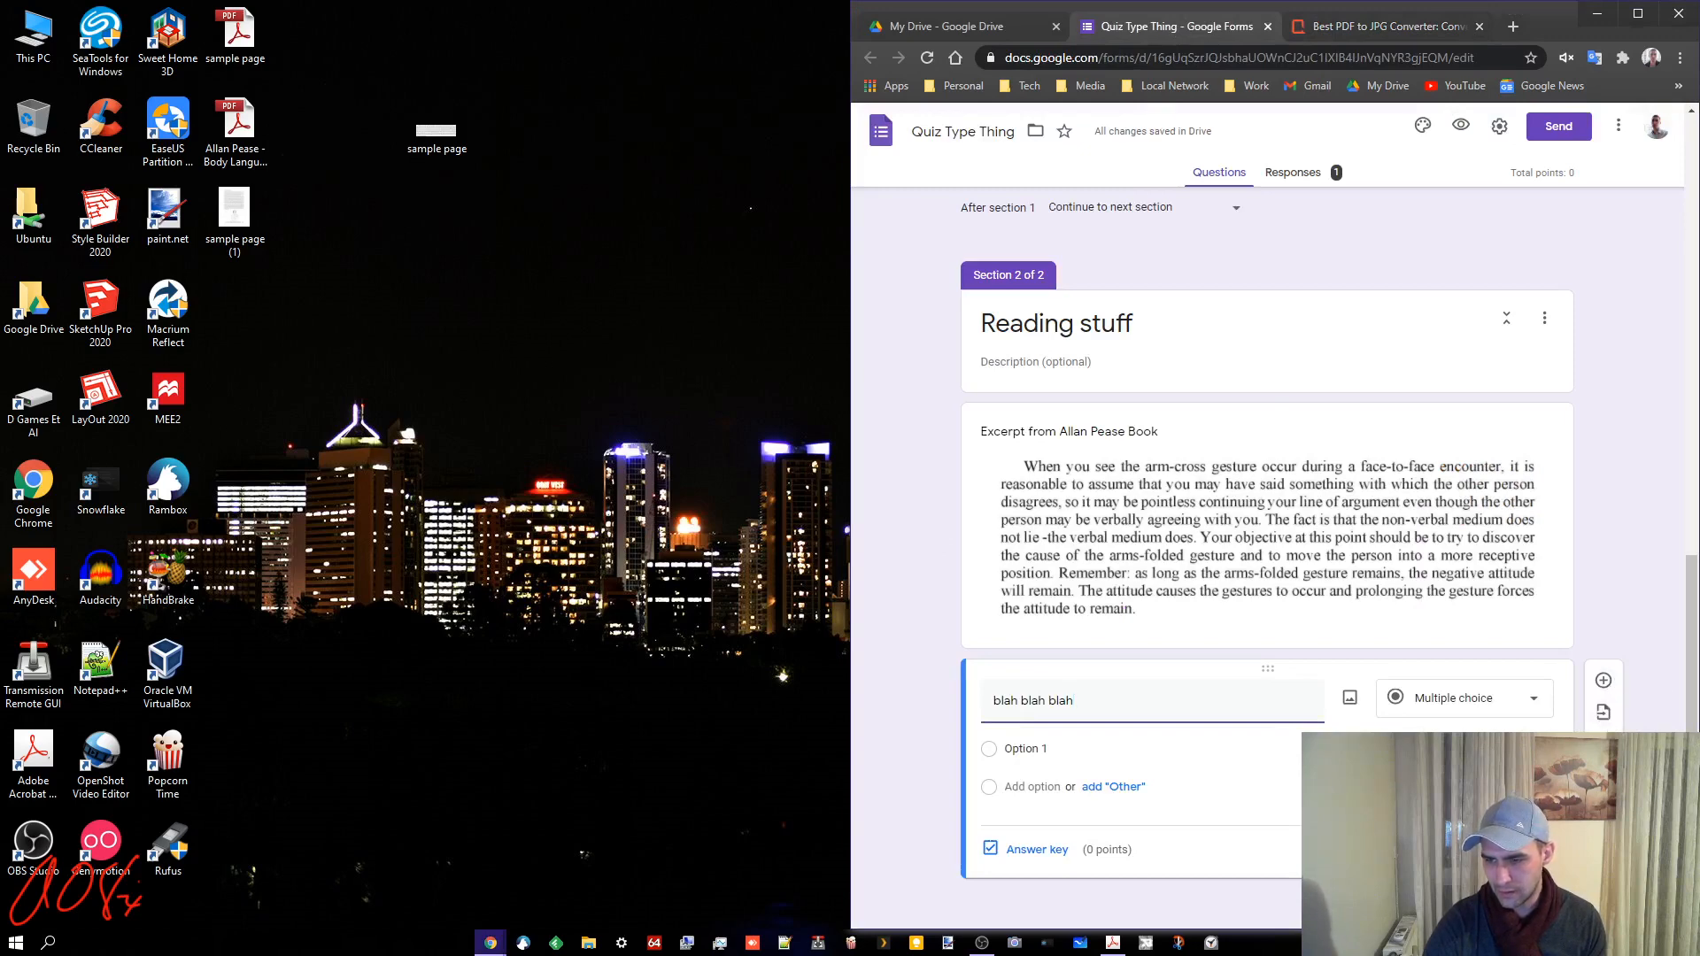
{"action": "left_click", "coordinate": [1603, 776]}
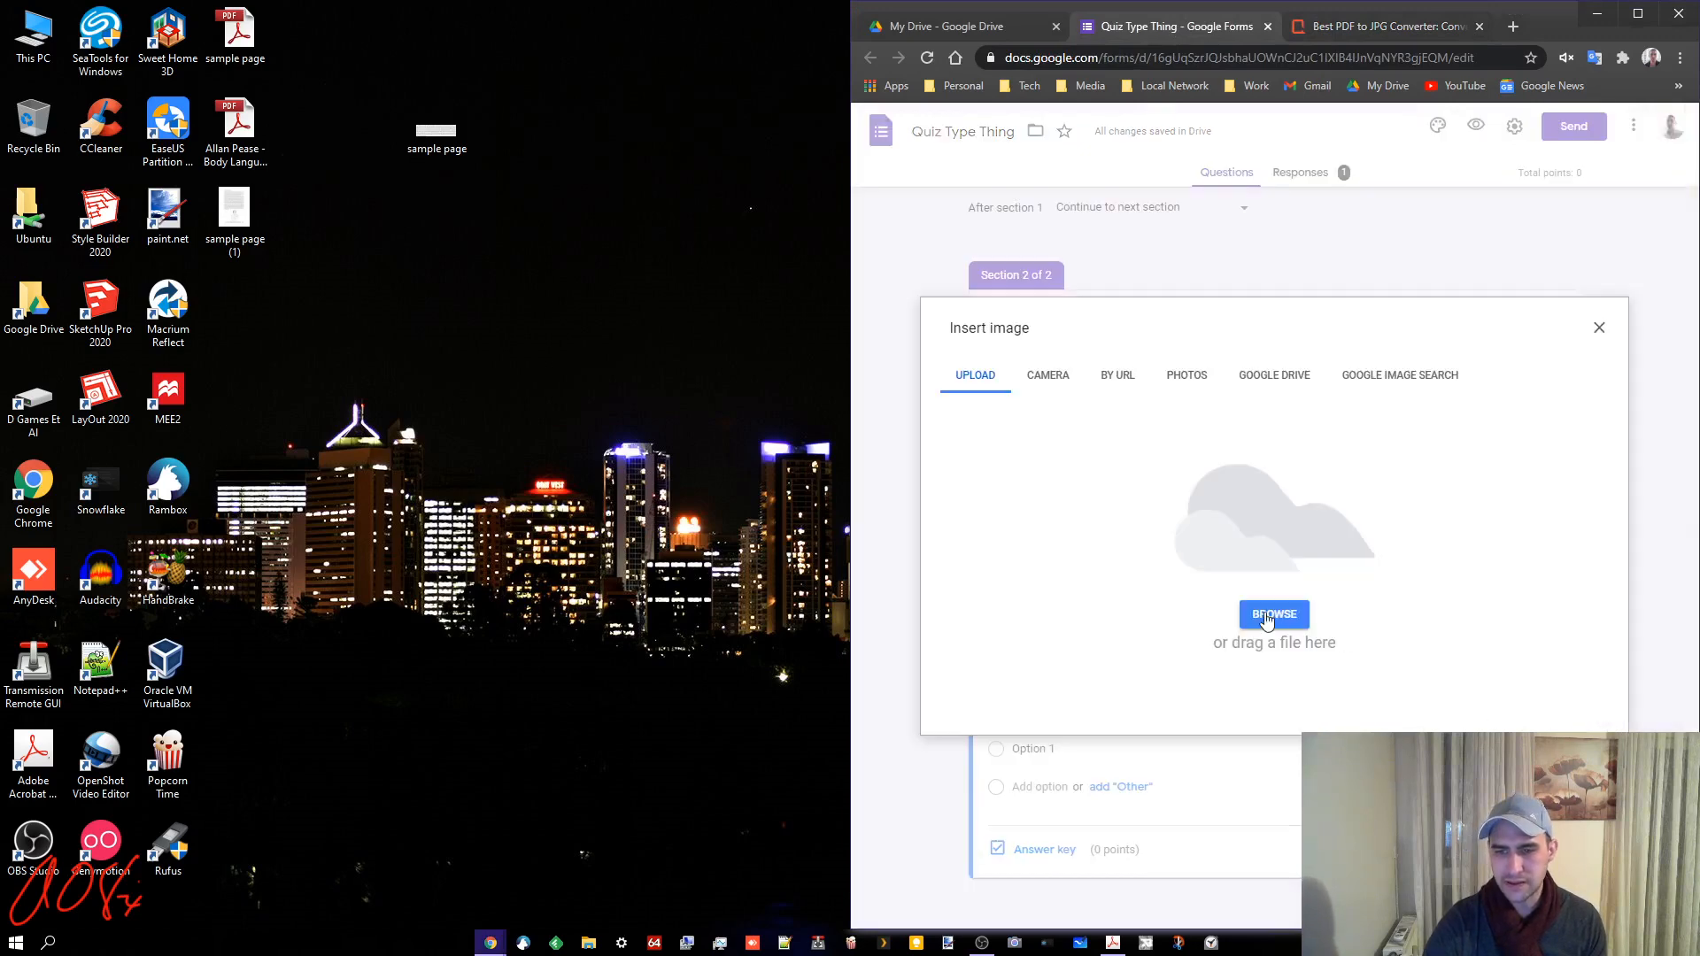
{"action": "left_click", "coordinate": [1273, 614]}
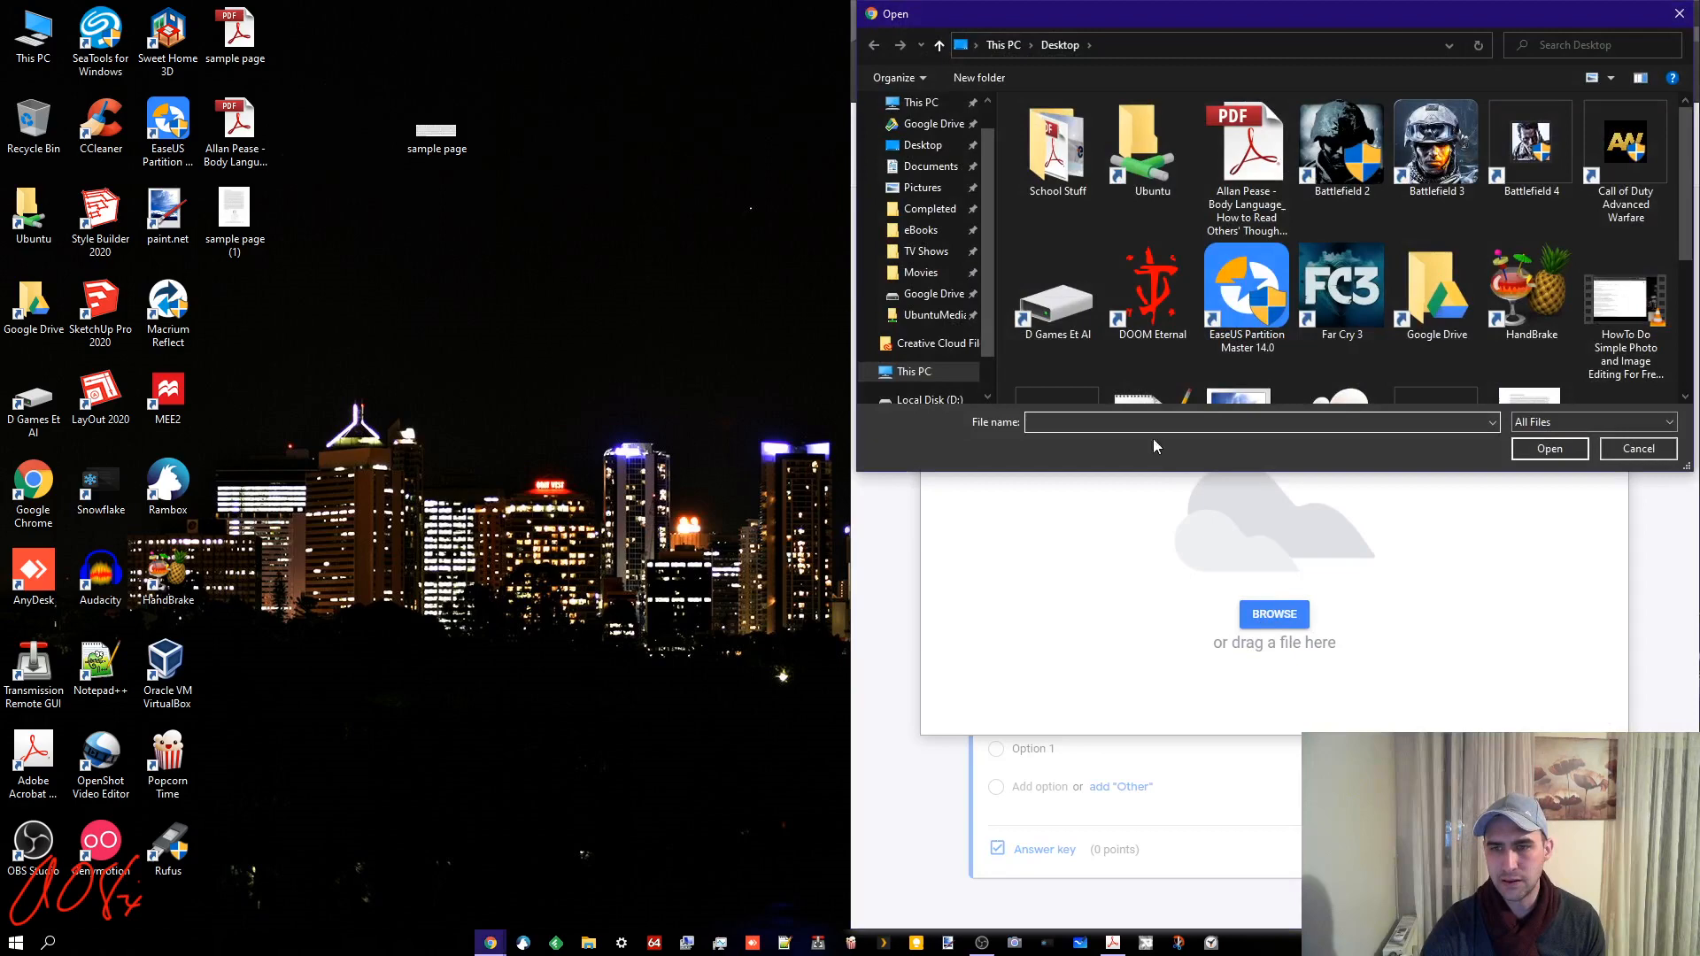
{"action": "left_click", "coordinate": [1638, 448]}
{"action": "left_click_drag", "start_coordinate": [257, 232], "coordinate": [1245, 540]}
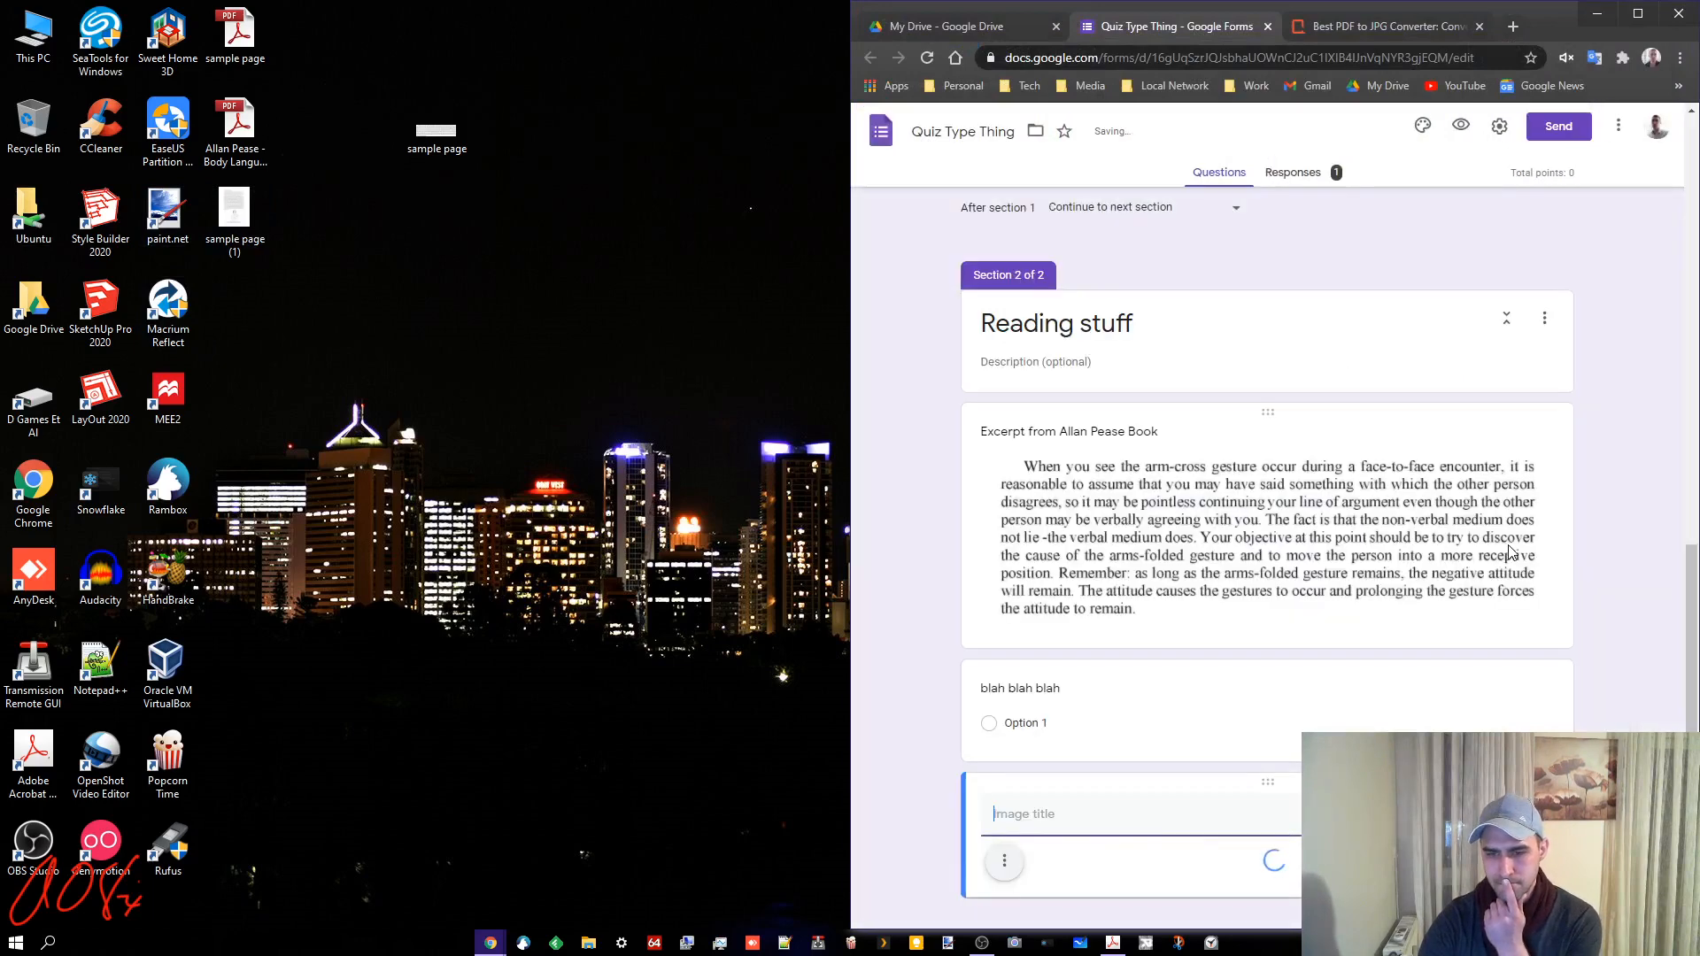
{"action": "scroll", "coordinate": [1510, 553], "scroll_direction": "down", "scroll_amount": 5}
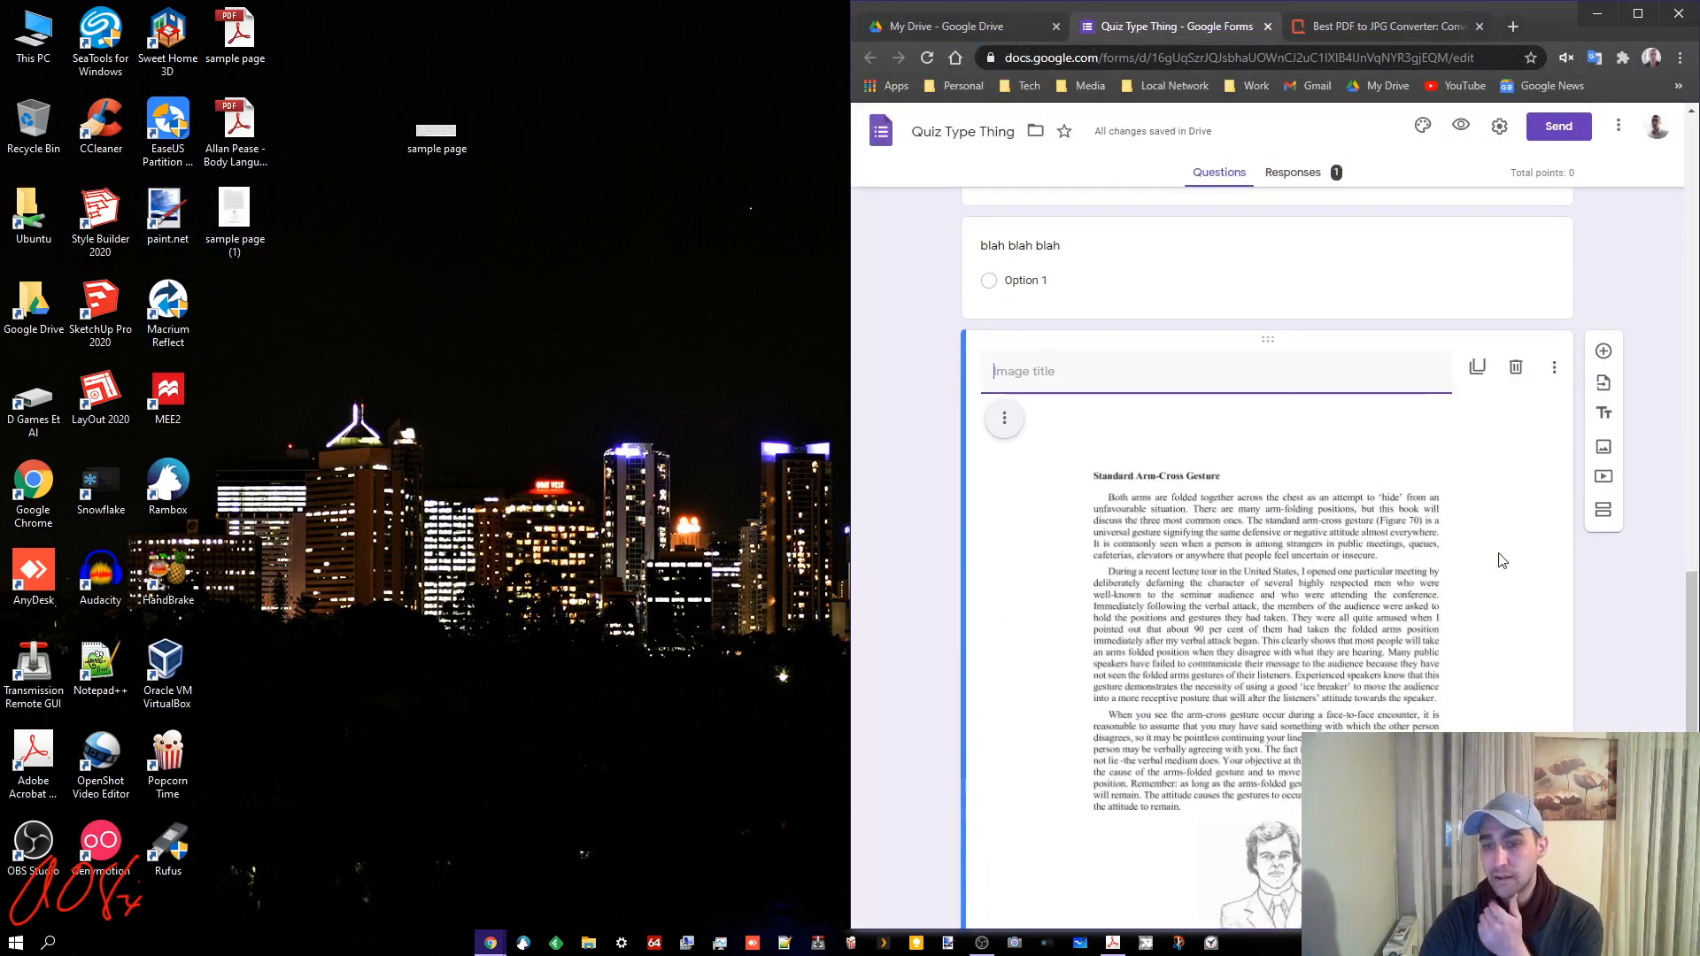
{"action": "scroll", "coordinate": [1499, 557], "scroll_direction": "down", "scroll_amount": 2}
{"action": "scroll", "coordinate": [1420, 567], "scroll_direction": "up", "scroll_amount": 7}
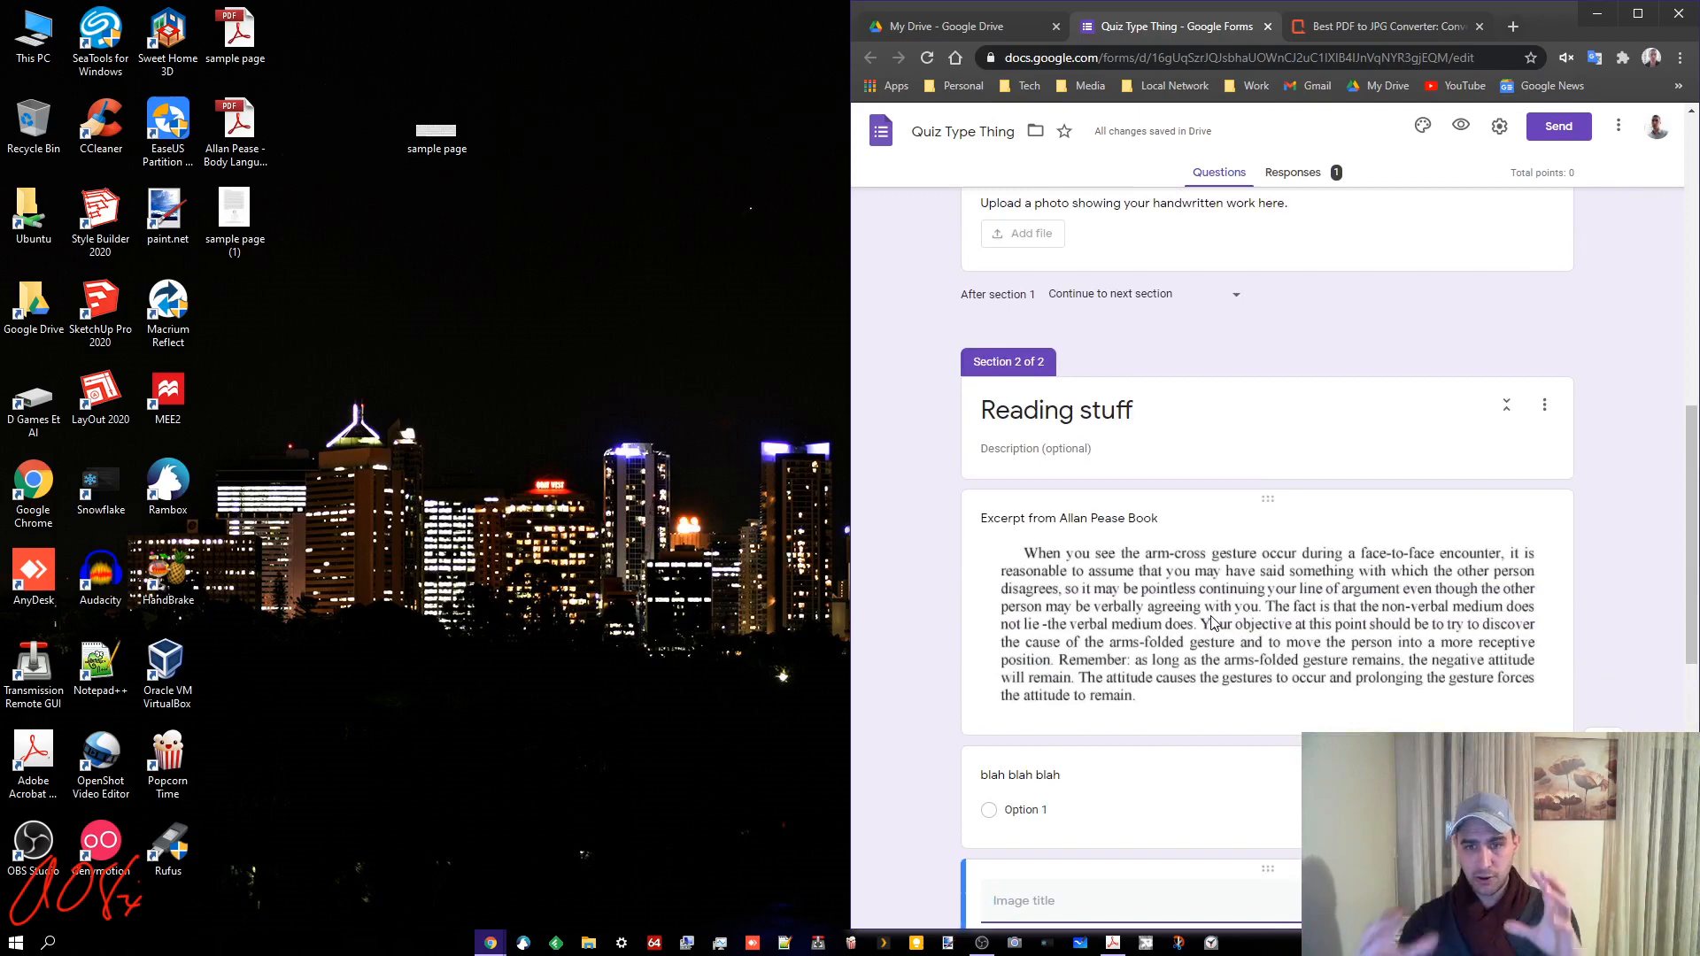
{"action": "scroll", "coordinate": [1212, 623], "scroll_direction": "down", "scroll_amount": 7}
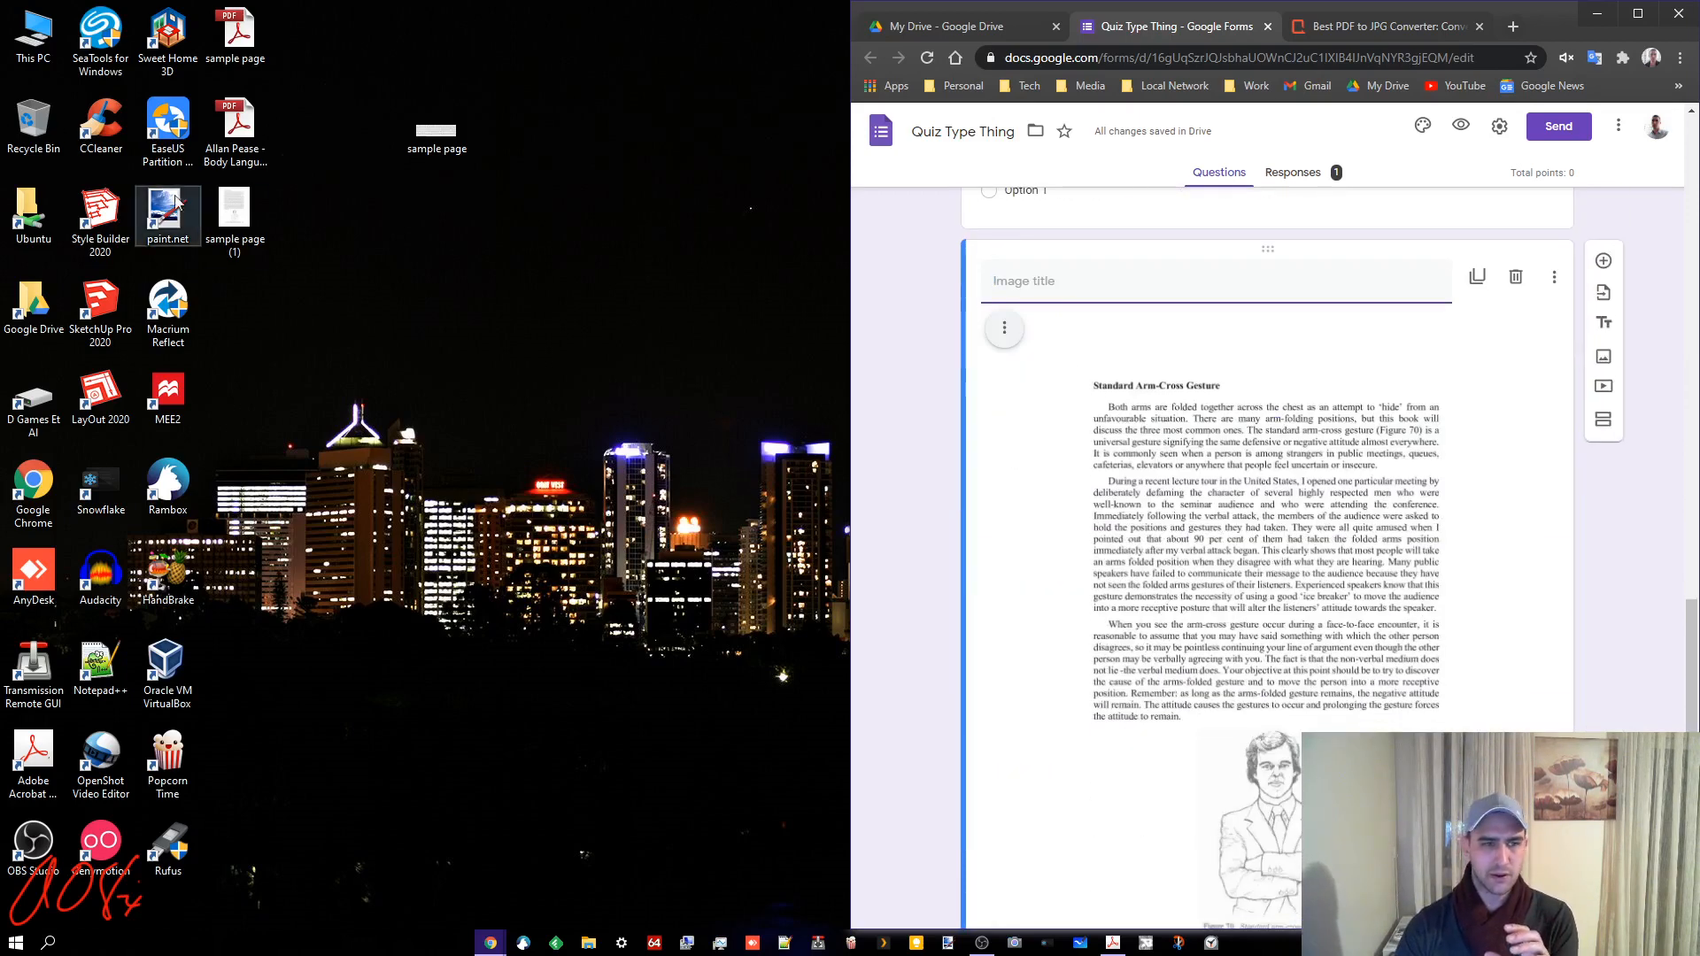
- View the "sample page (1)" JPG from the desktop, then open it in paint.net for editing
{"action": "double_click", "coordinate": [237, 218]}
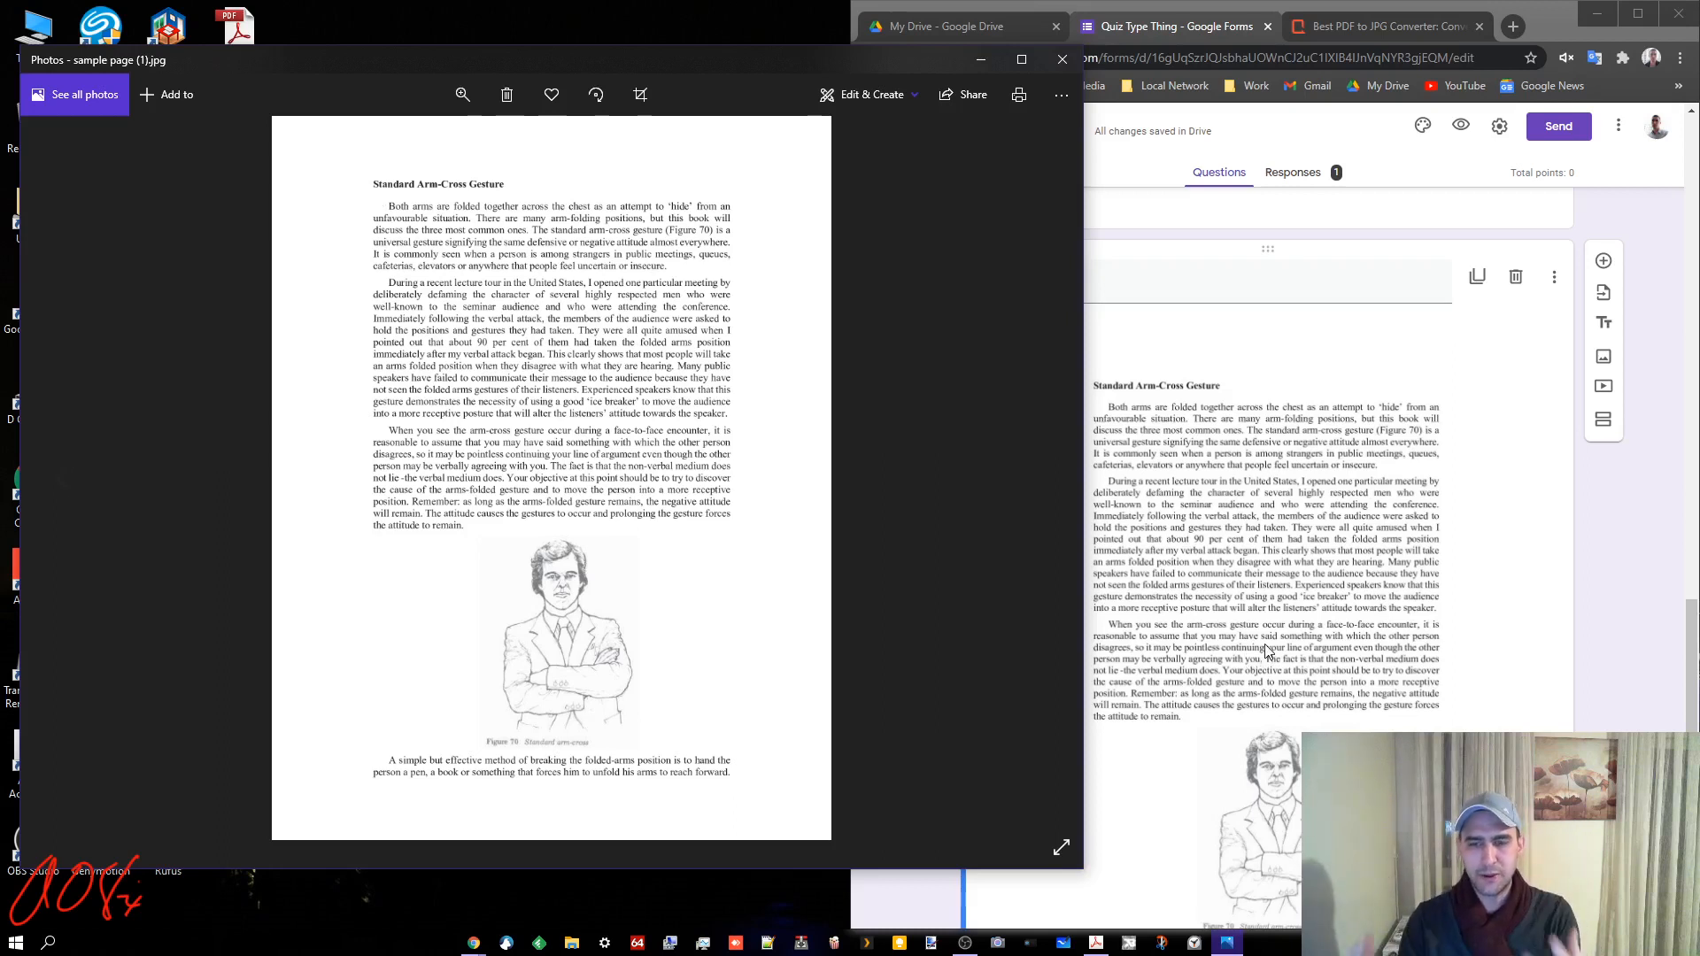
{"action": "left_click", "coordinate": [1062, 60]}
{"action": "right_click", "coordinate": [221, 217]}
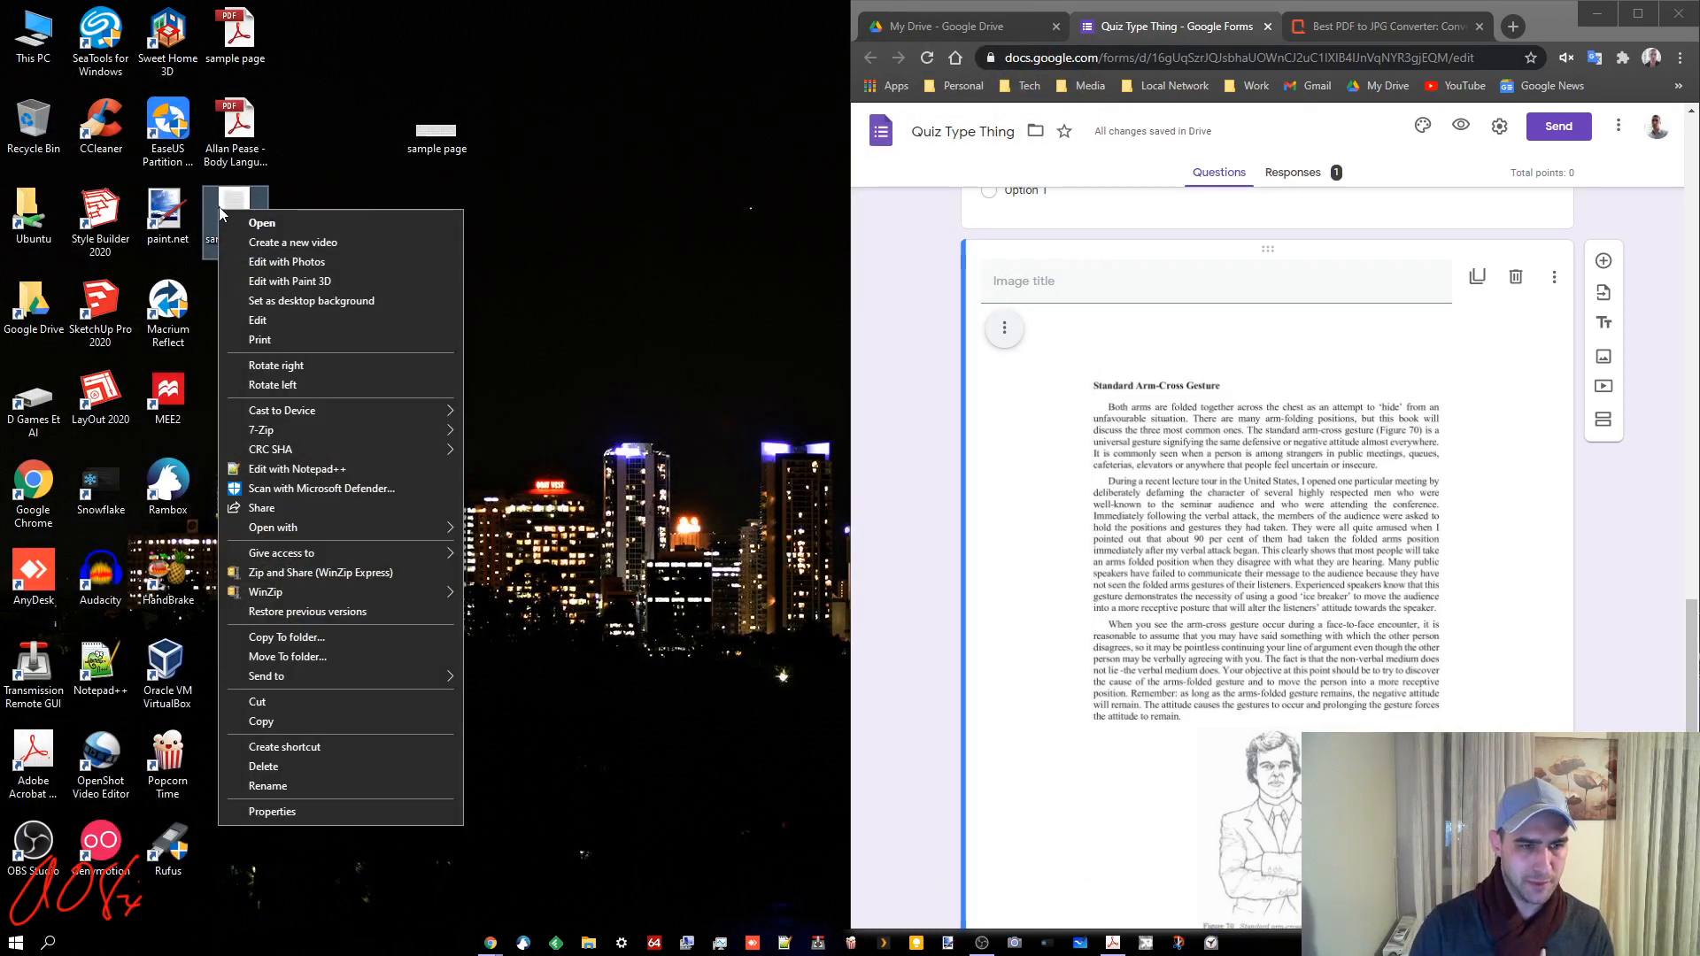
{"action": "mouse_move", "coordinate": [421, 524]}
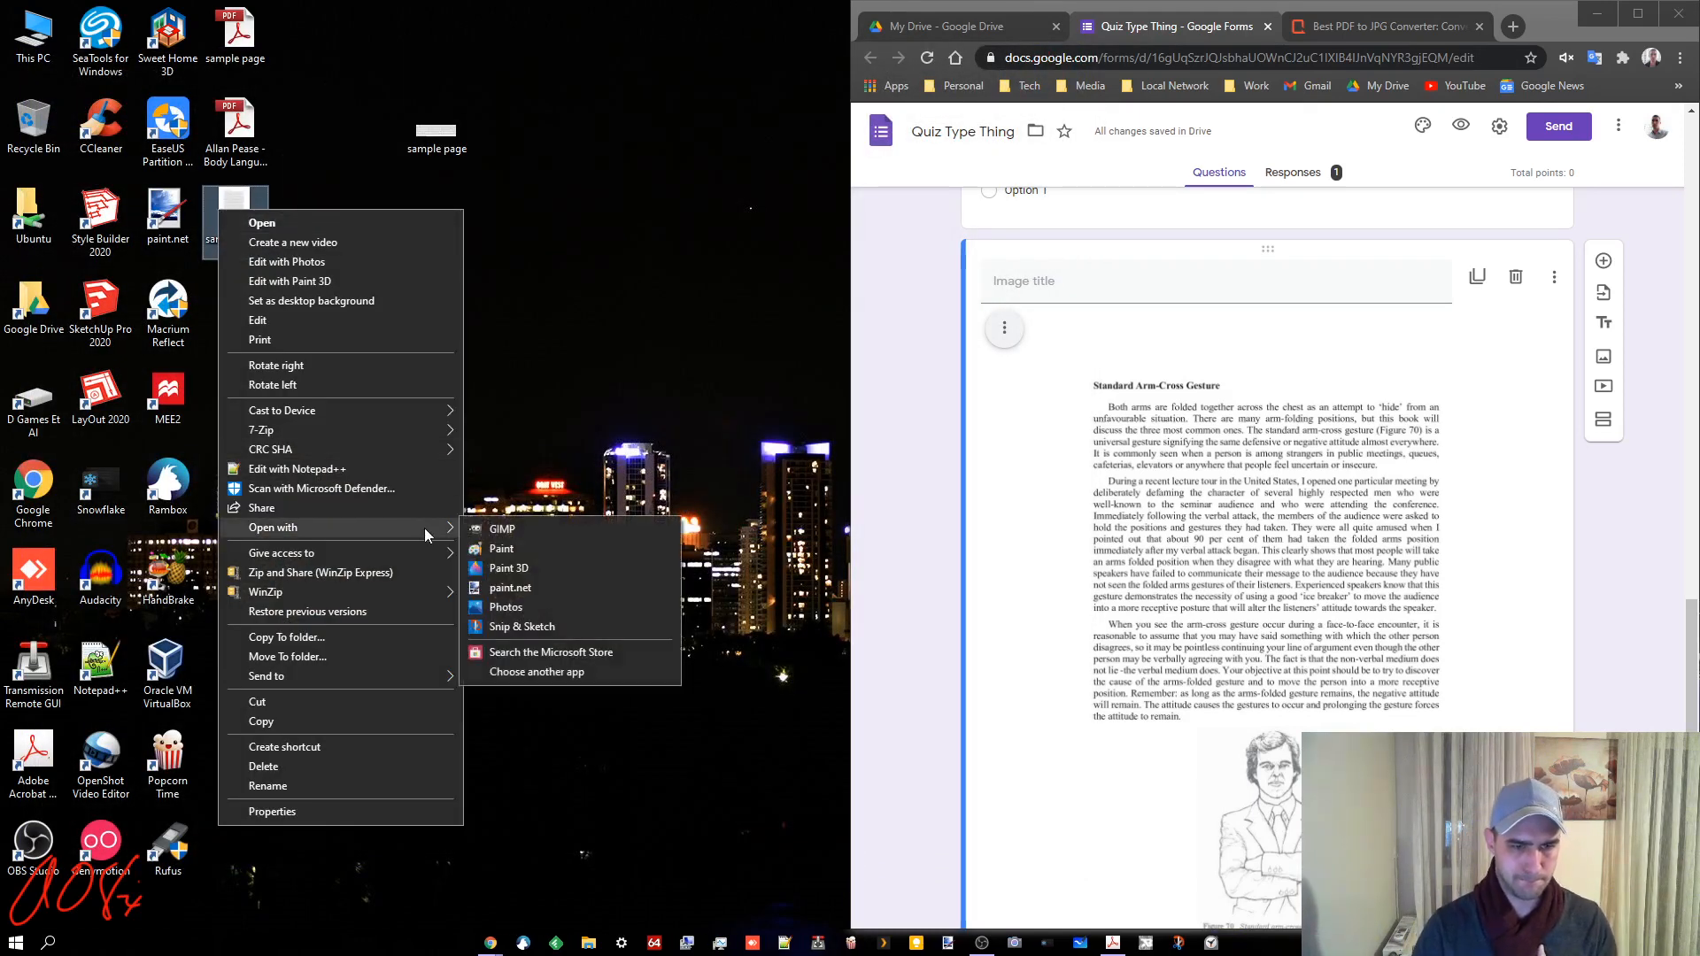
{"action": "left_click", "coordinate": [529, 588]}
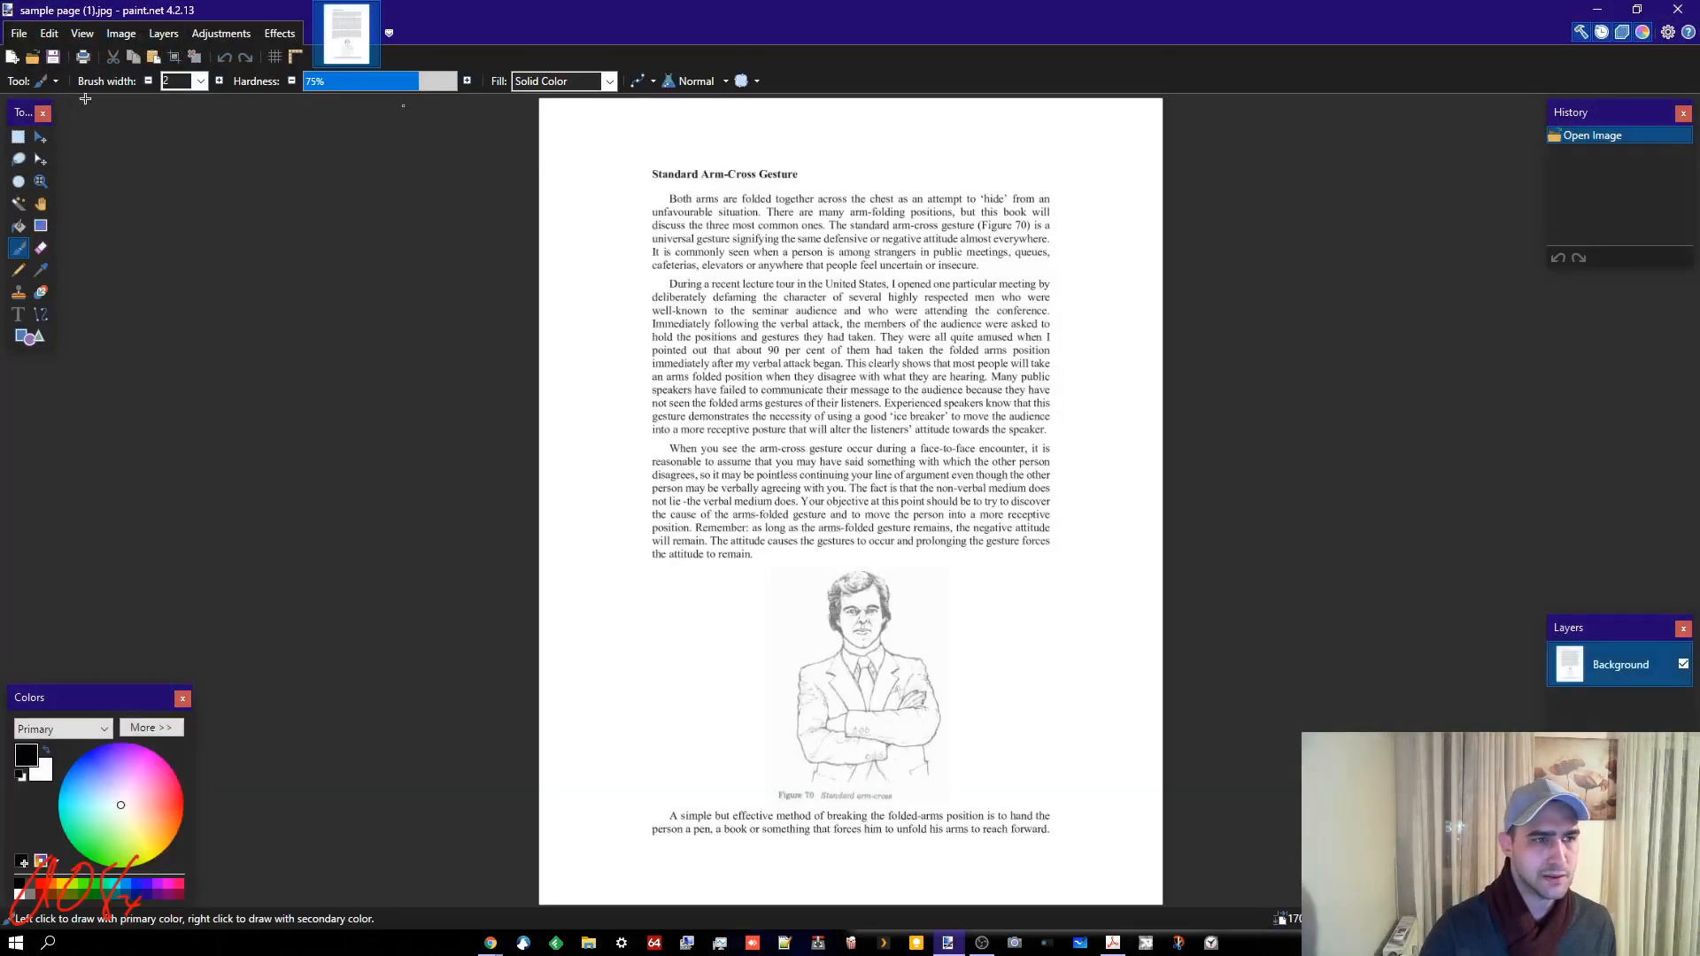
- Crop the page image to its text and figure, about 1116 × 1836 pixels, removing the white margins
{"action": "left_click", "coordinate": [17, 136]}
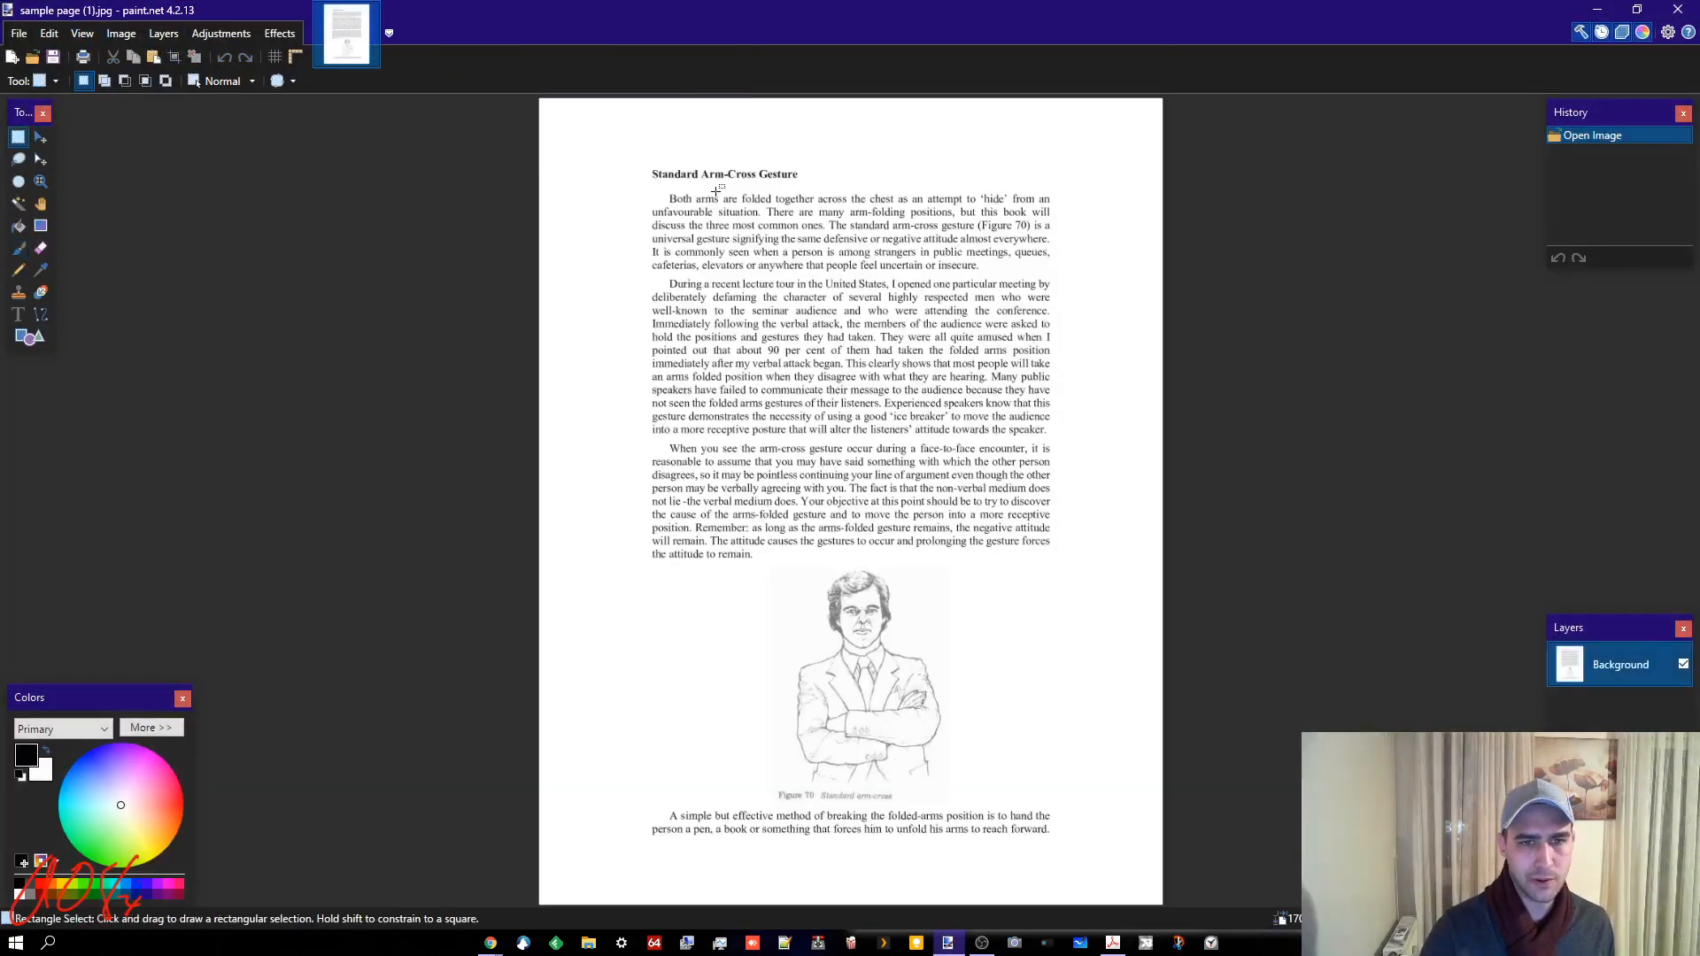
{"action": "left_click_drag", "start_coordinate": [646, 165], "coordinate": [1056, 840]}
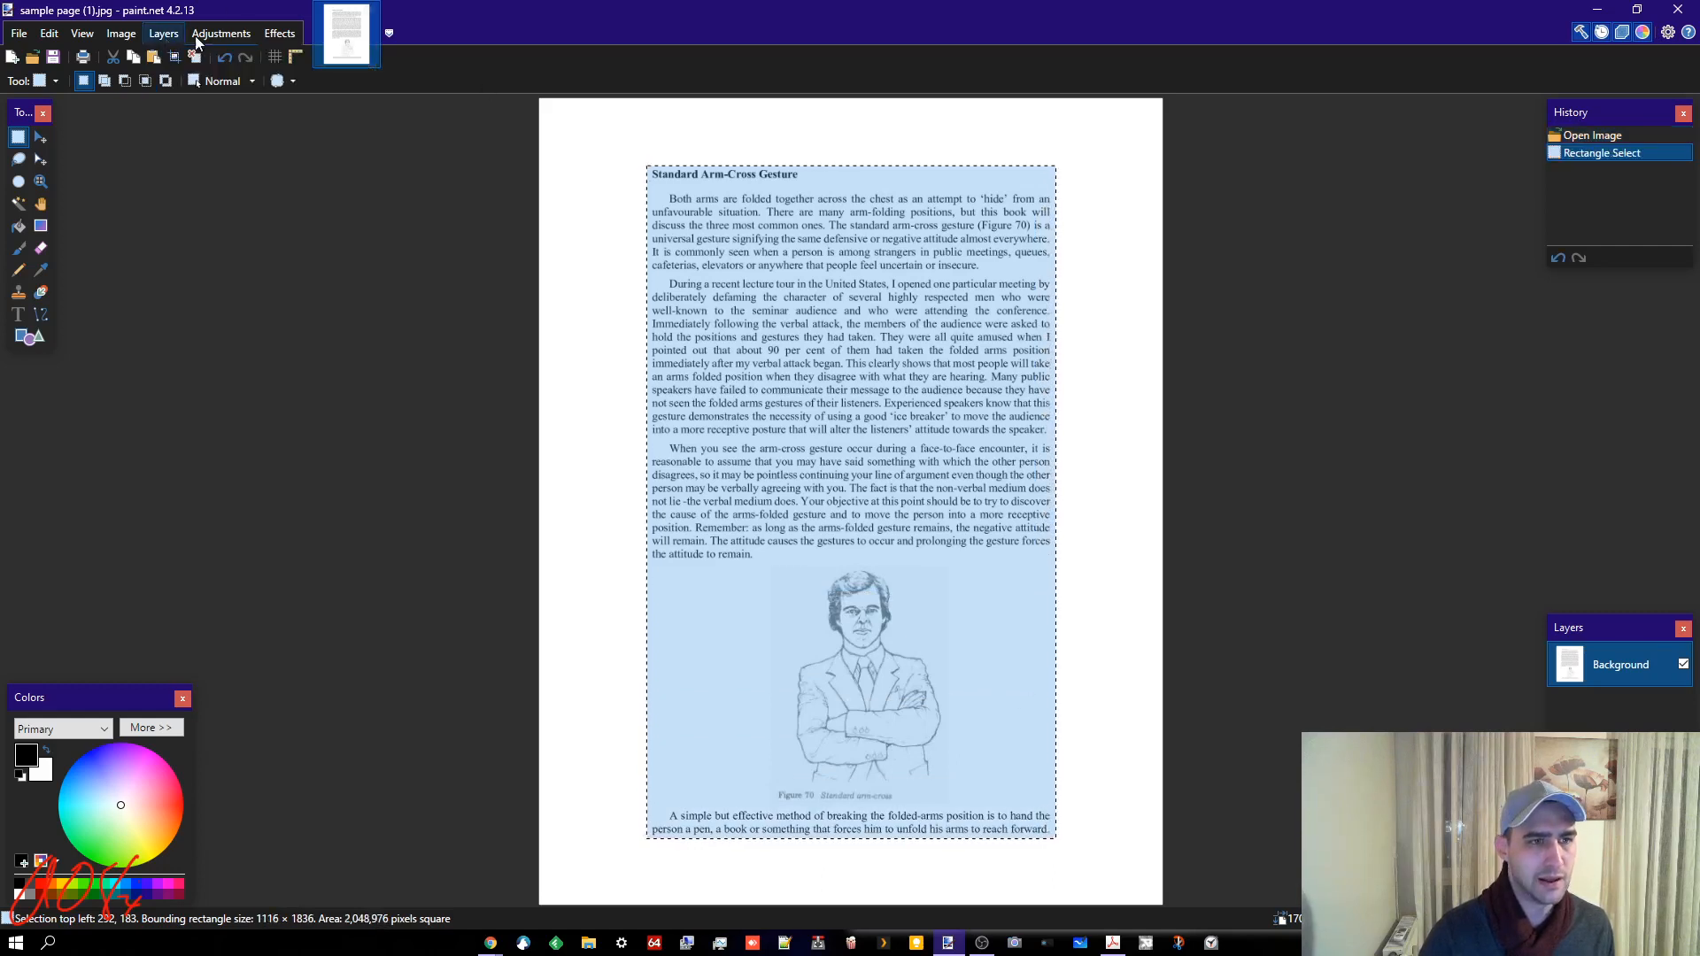
{"action": "left_click", "coordinate": [221, 33]}
{"action": "mouse_move", "coordinate": [109, 40]}
{"action": "left_click", "coordinate": [168, 58]}
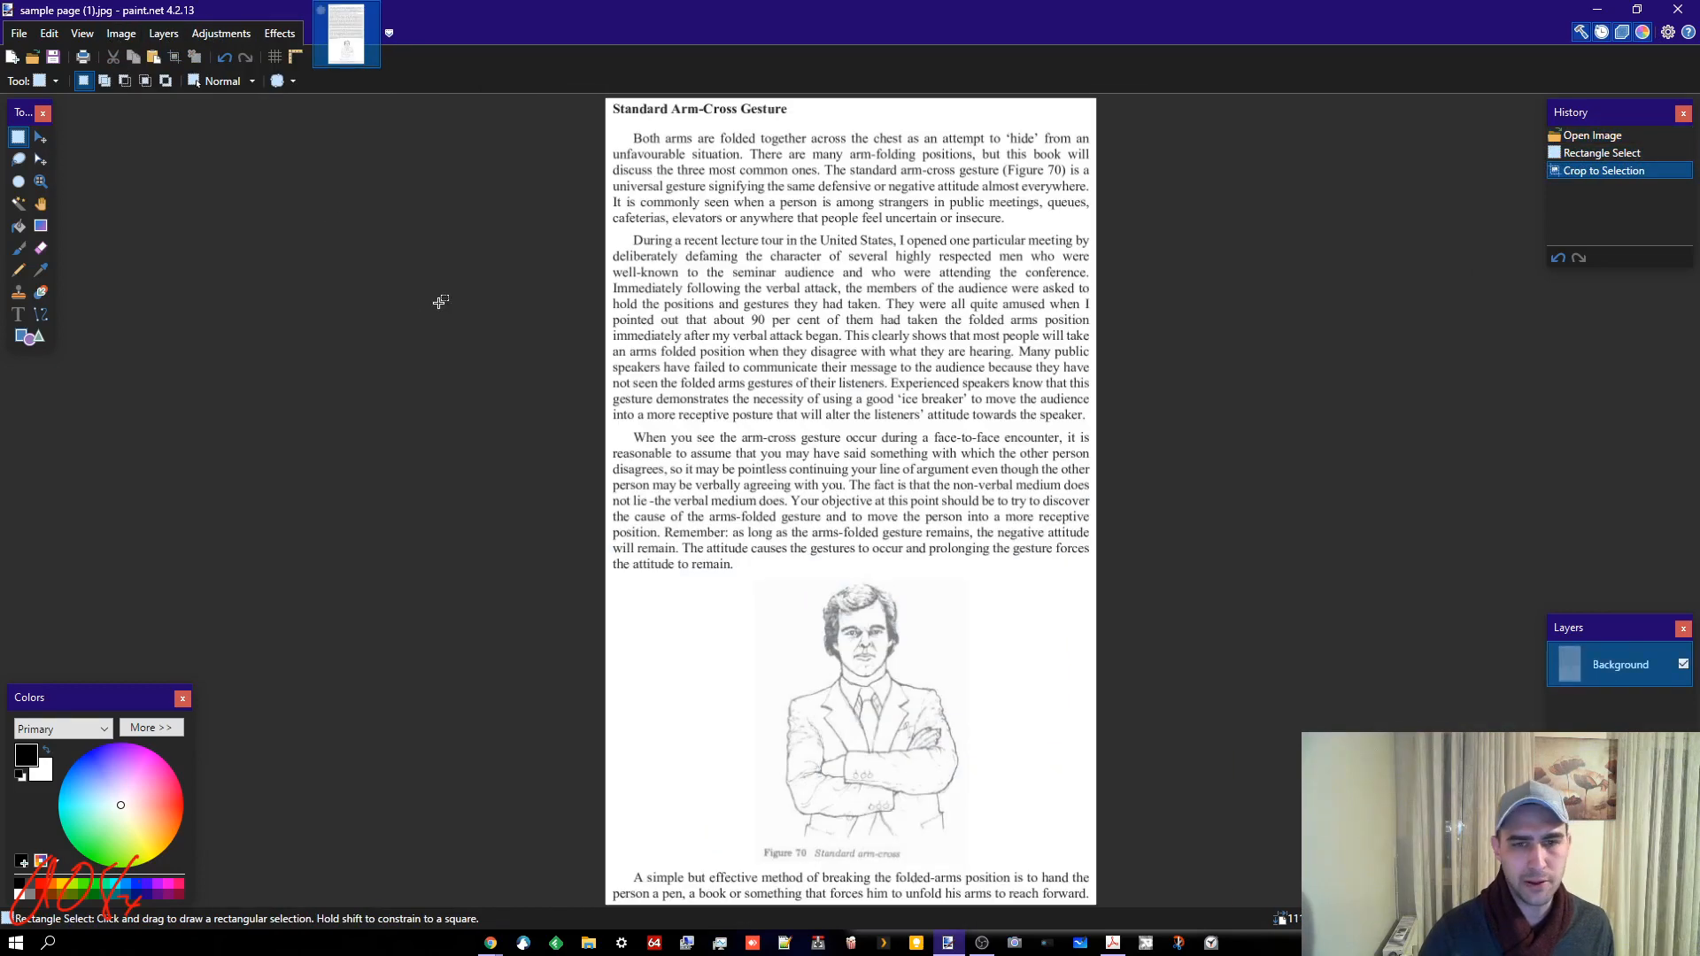
- Save the cropped JPG at quality 100 with 4:4:4 chroma subsampling and close the image editor
{"action": "left_click", "coordinate": [52, 59]}
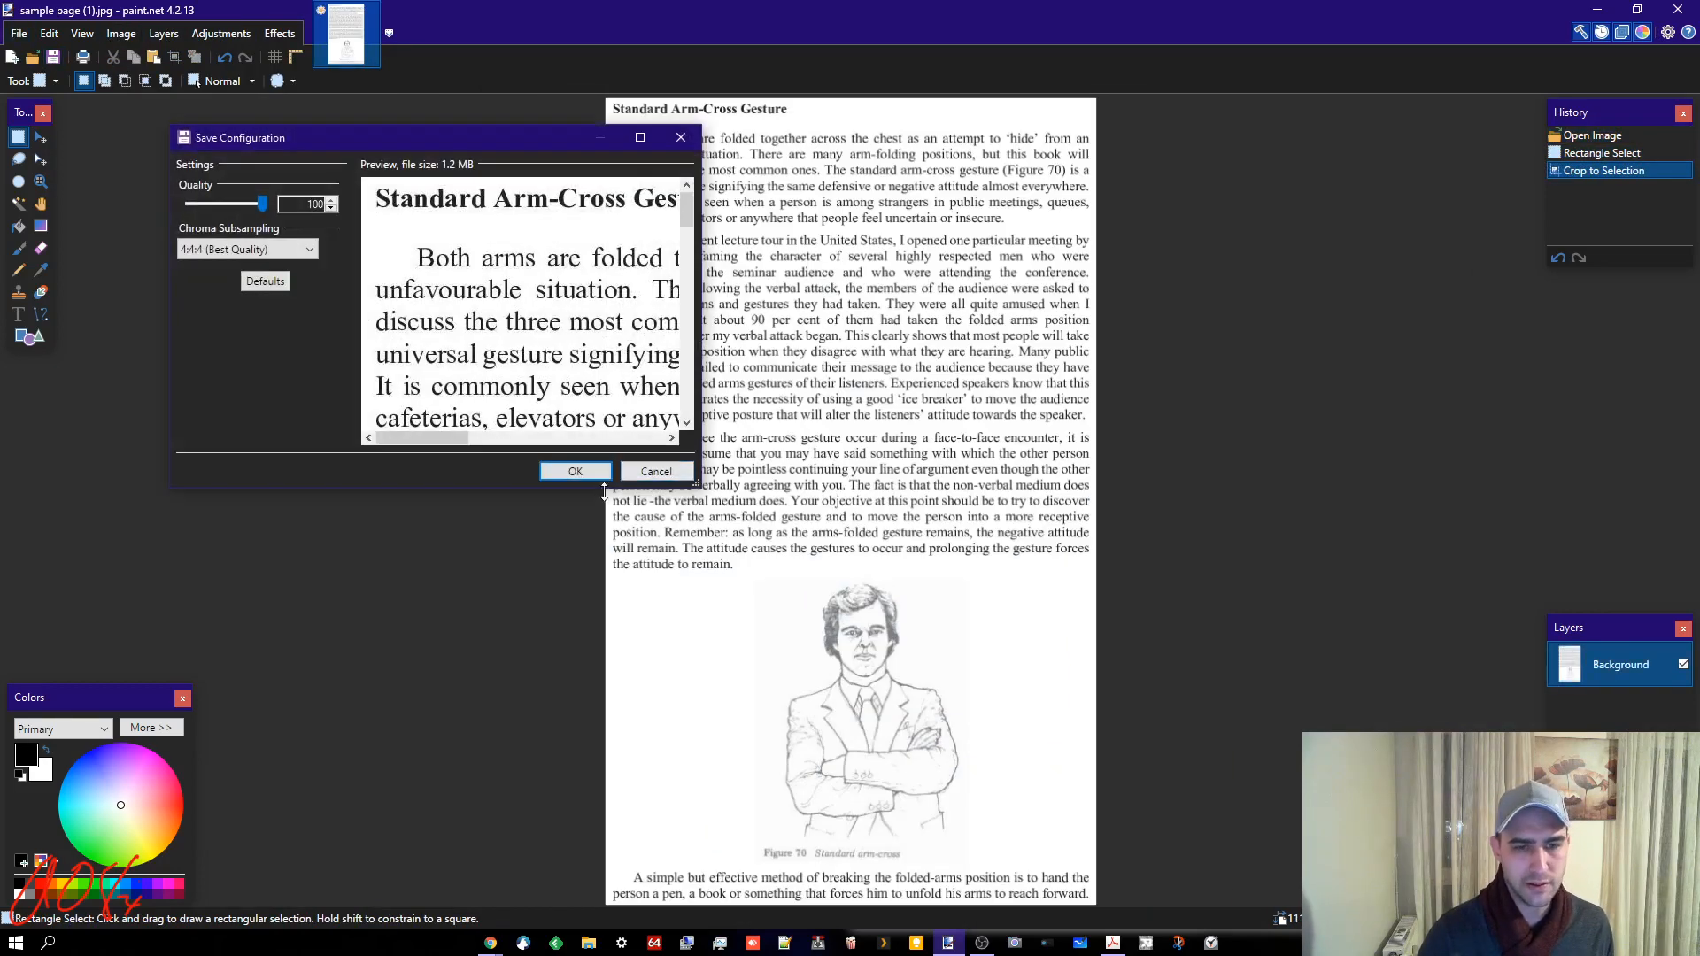
{"action": "left_click", "coordinate": [576, 480]}
{"action": "left_click", "coordinate": [1678, 9]}
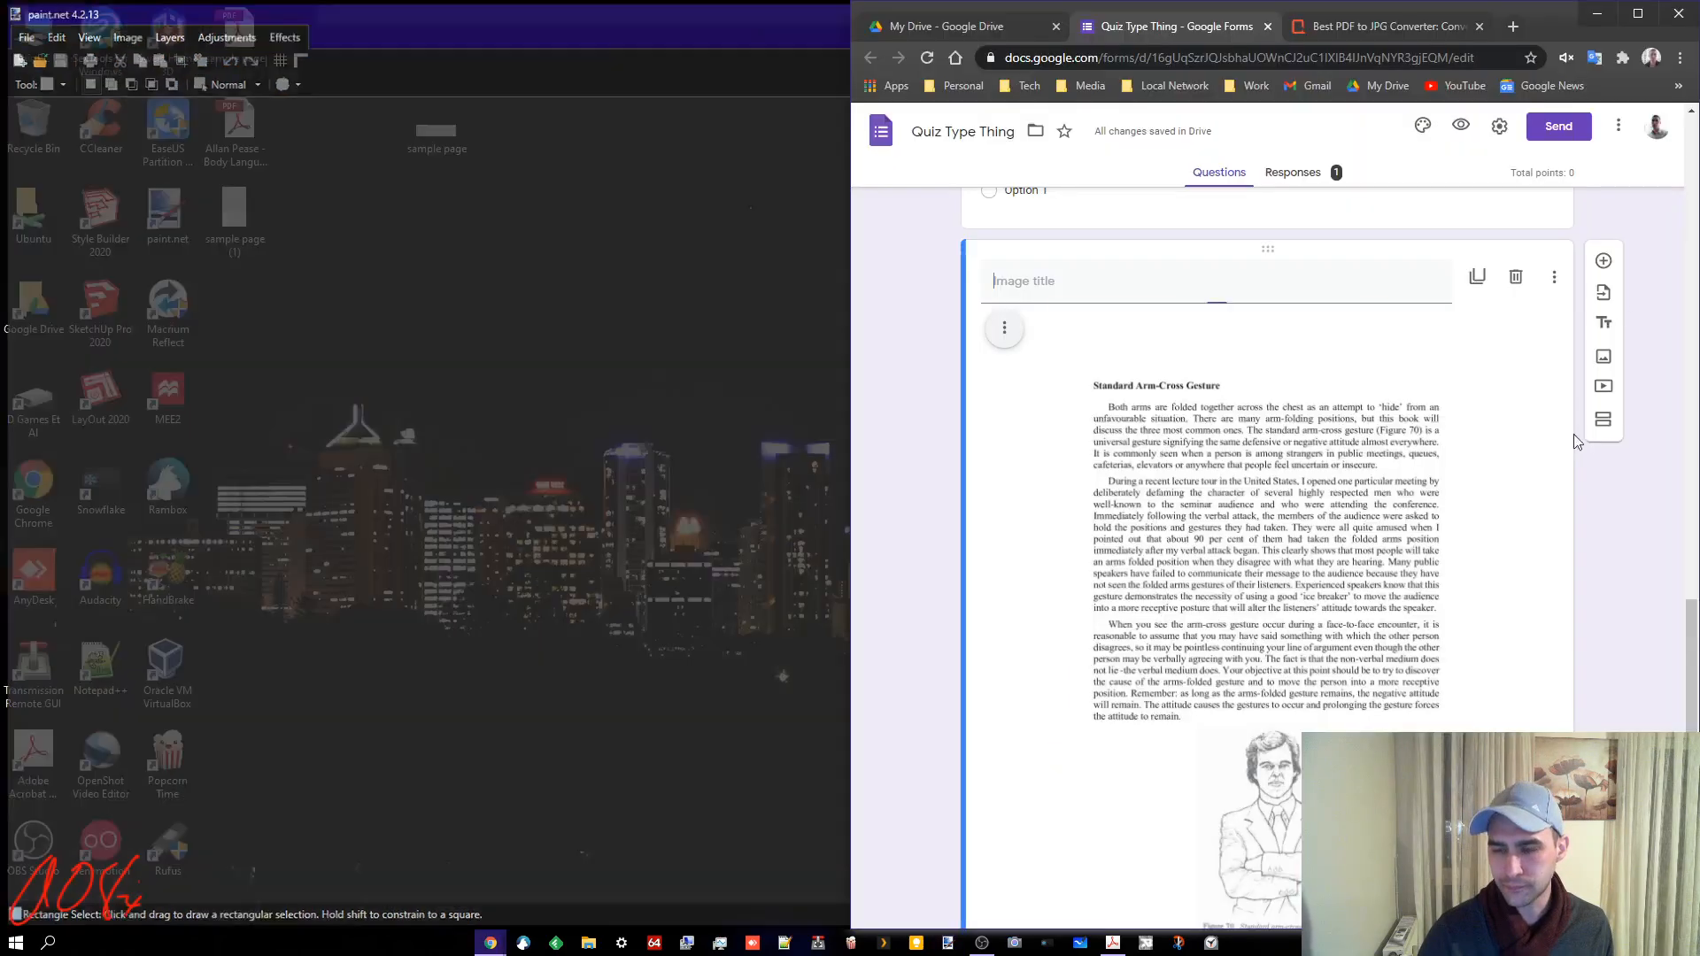
- Delete the uncropped full-page image from the quiz form
{"action": "left_click", "coordinate": [1516, 278]}
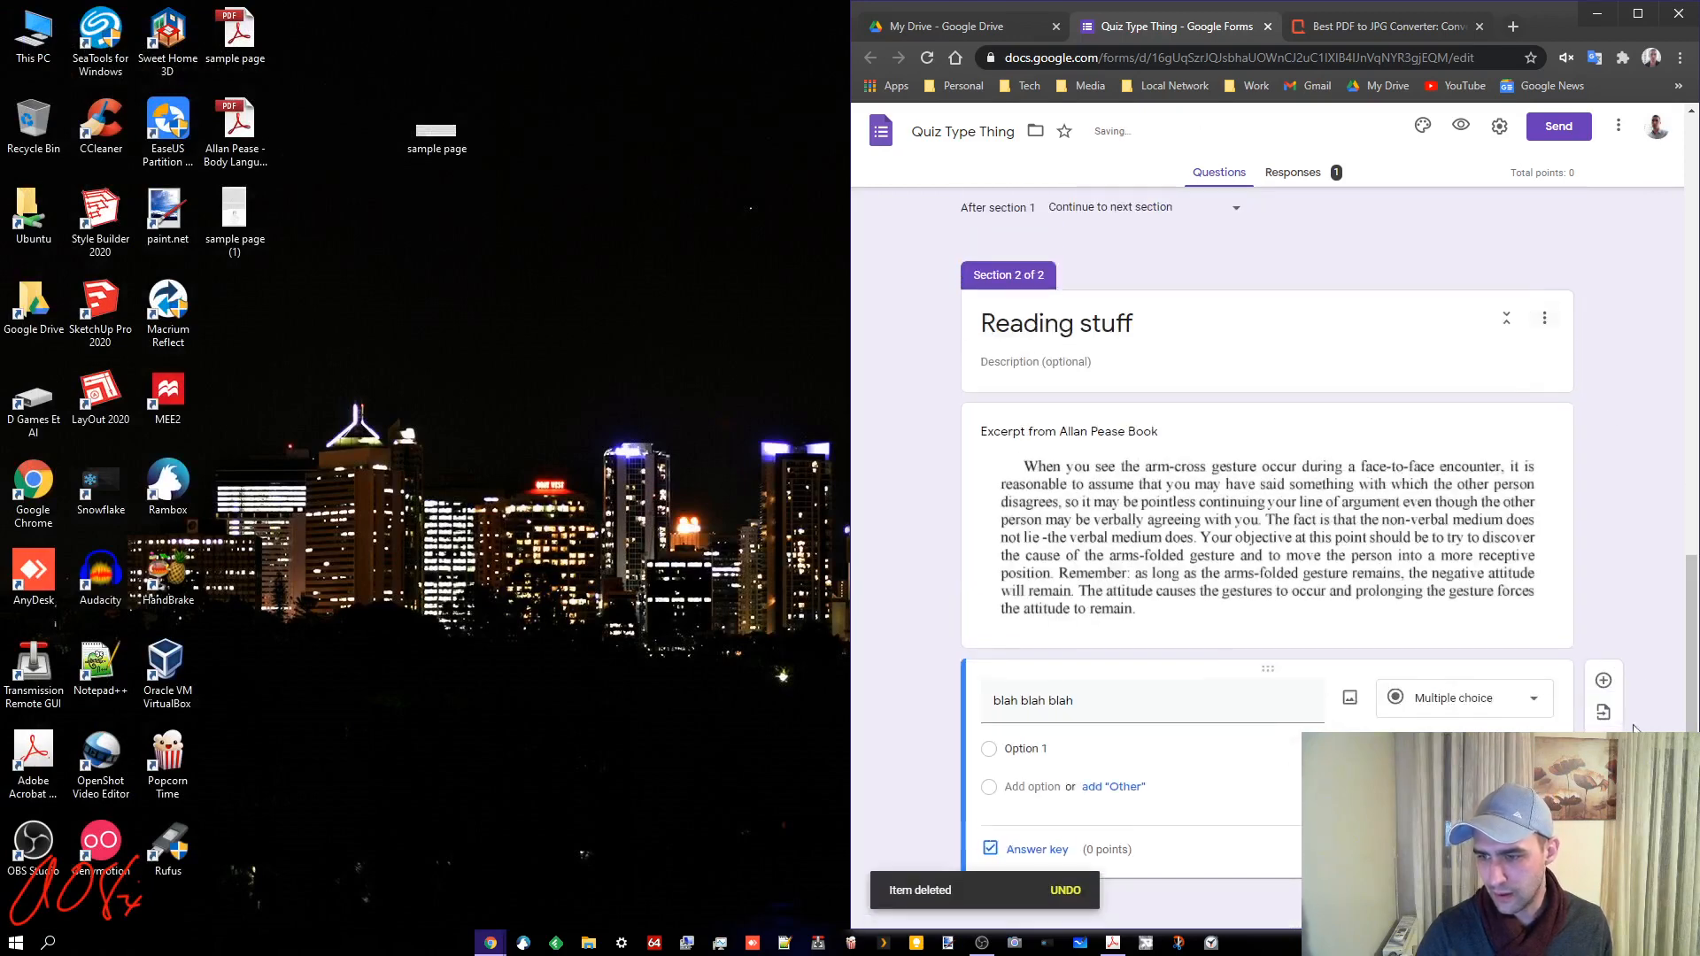
- Insert the cropped "sample page (1)" image from the desktop as an image item below the "blah blah blah" question
{"action": "left_click", "coordinate": [1349, 698]}
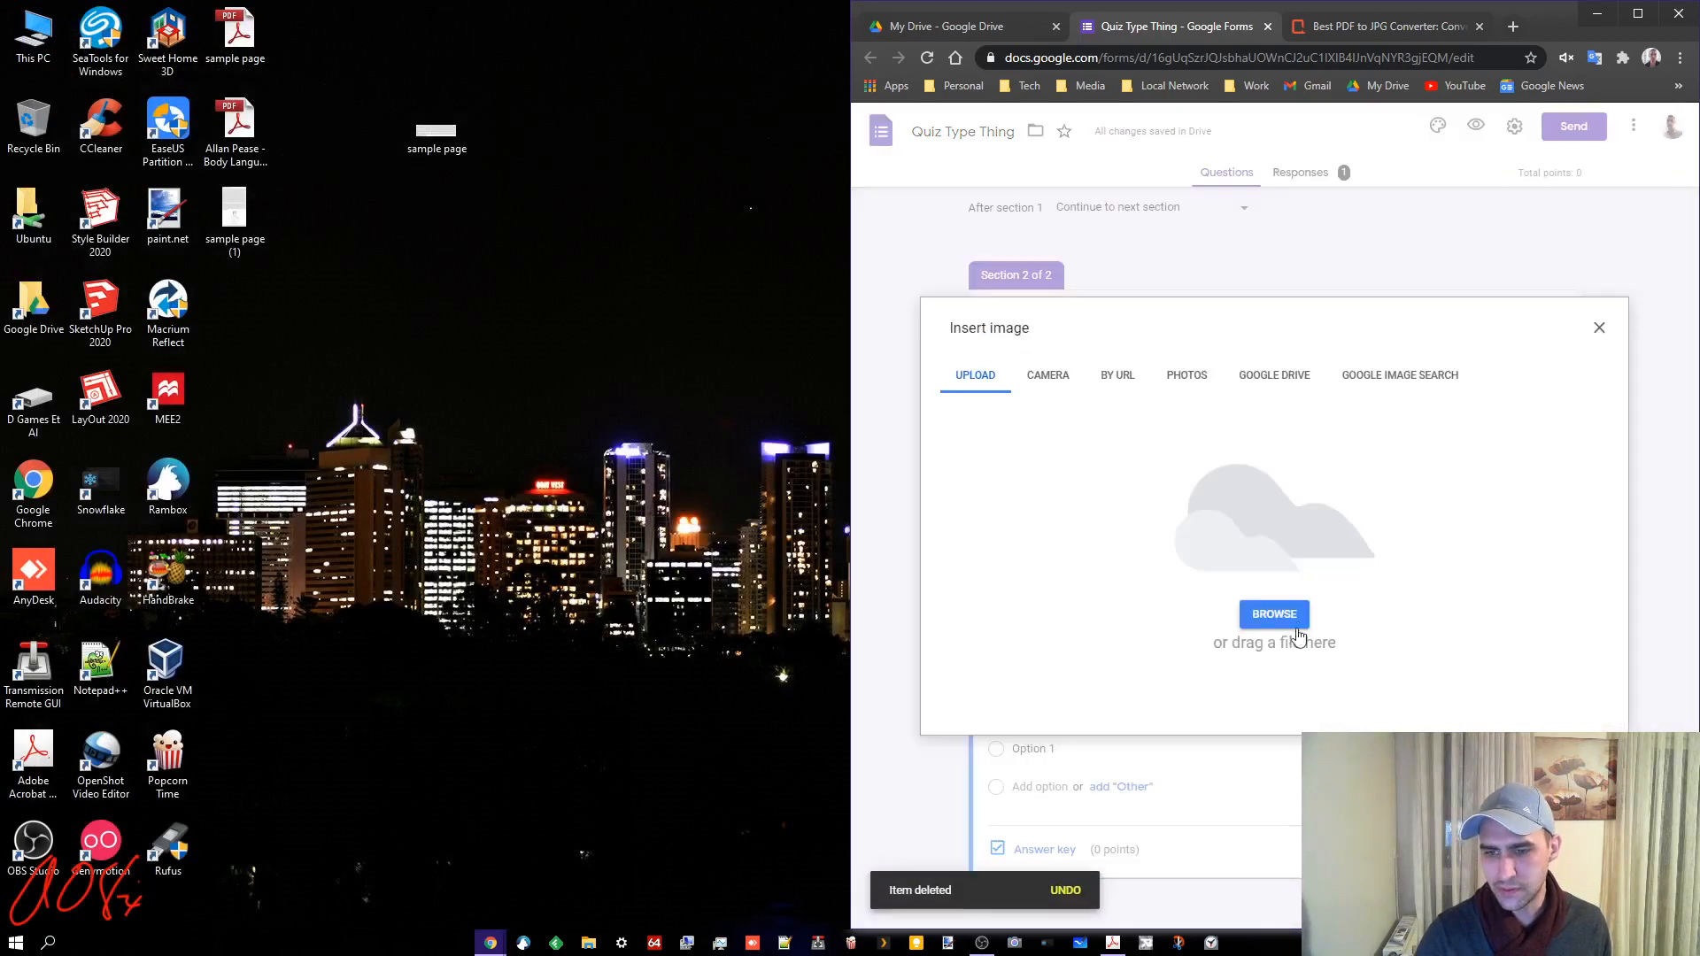
{"action": "left_click_drag", "start_coordinate": [257, 222], "coordinate": [1244, 576]}
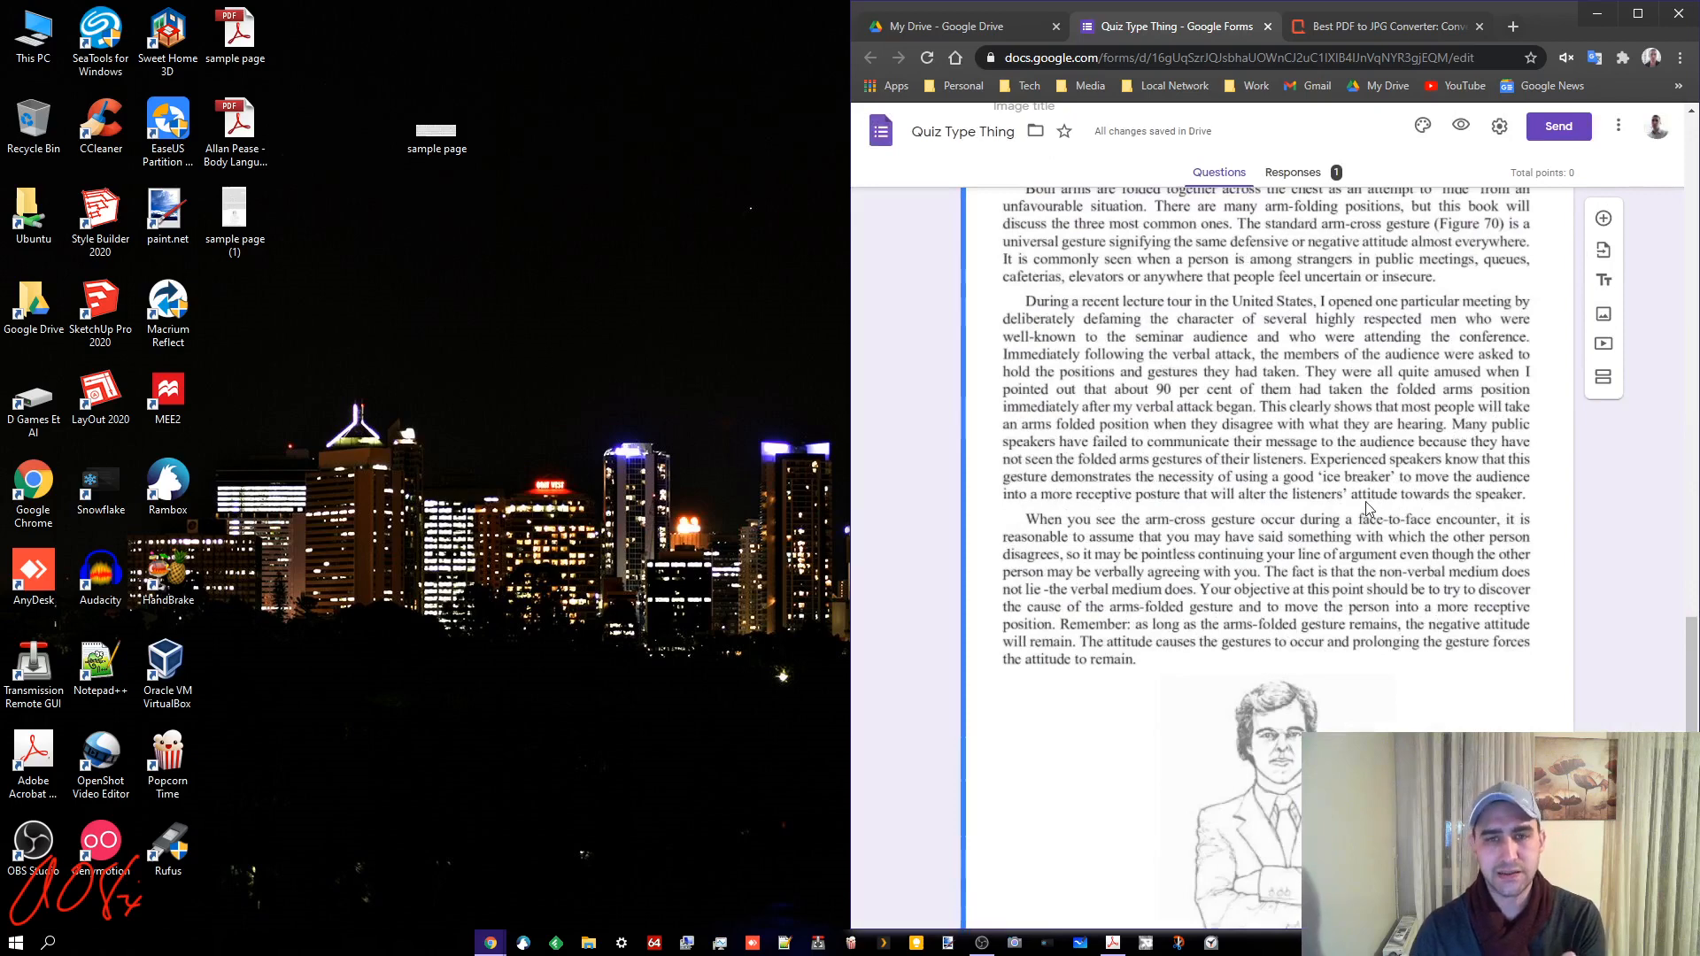
{"action": "scroll", "coordinate": [1363, 513], "scroll_direction": "up", "scroll_amount": 4}
{"action": "scroll", "coordinate": [1362, 513], "scroll_direction": "up", "scroll_amount": 2}
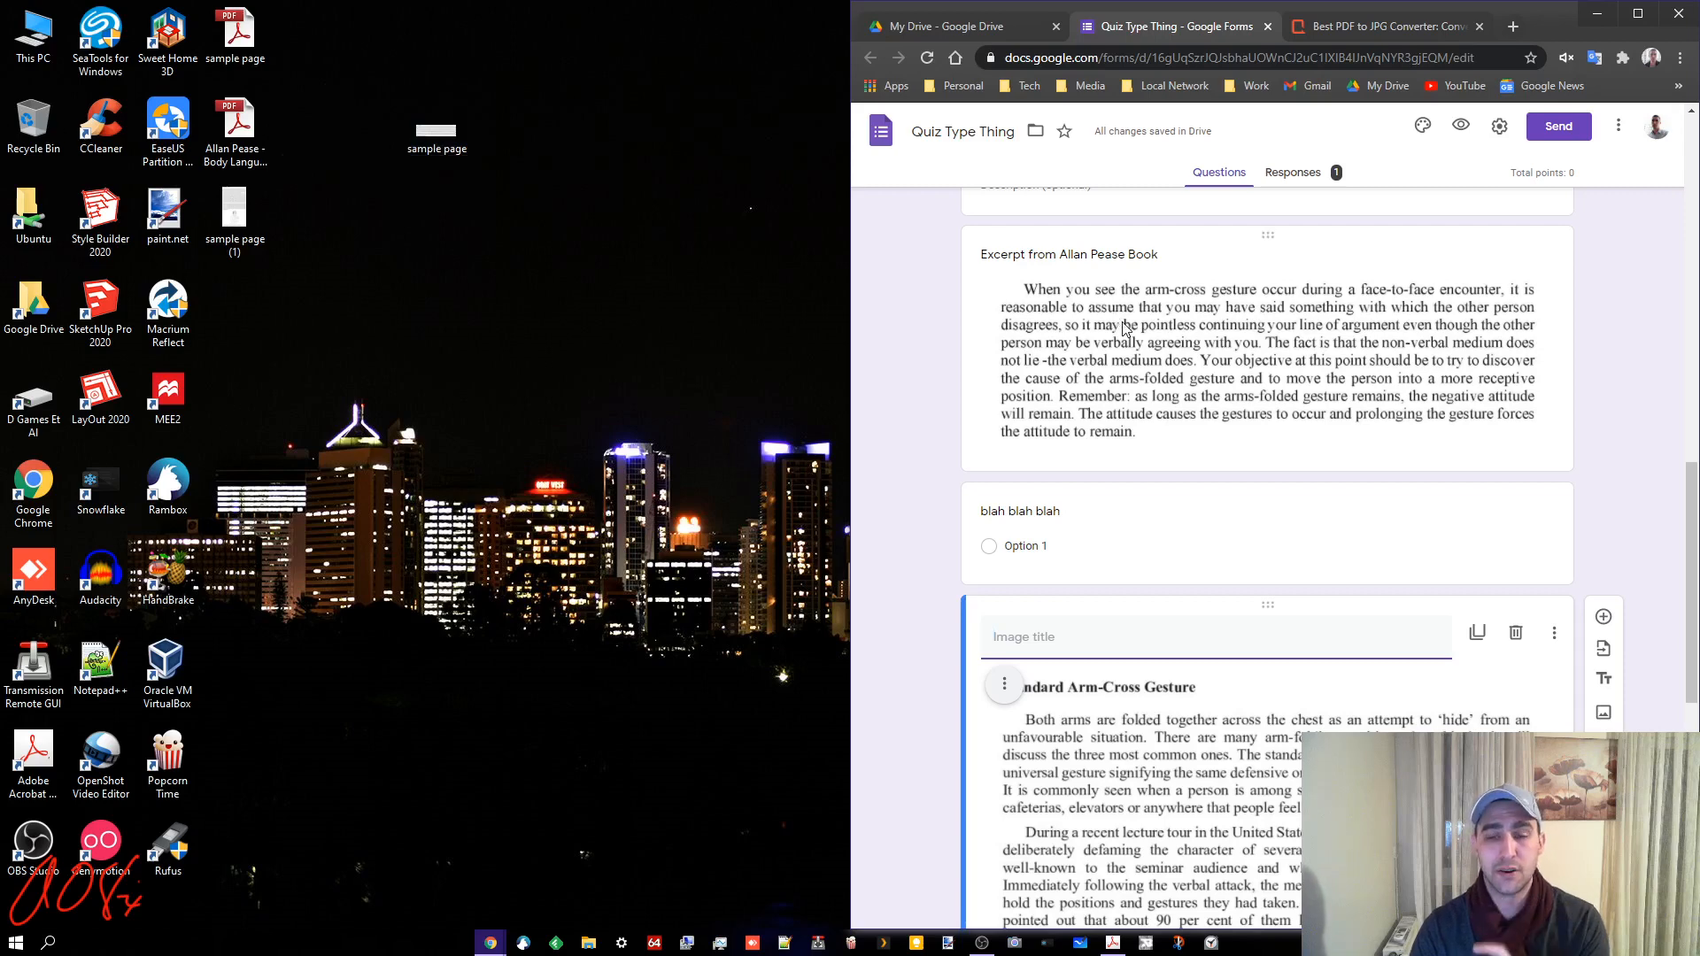
{"action": "scroll", "coordinate": [1209, 427], "scroll_direction": "down", "scroll_amount": 1}
{"action": "scroll", "coordinate": [1212, 429], "scroll_direction": "down", "scroll_amount": 1}
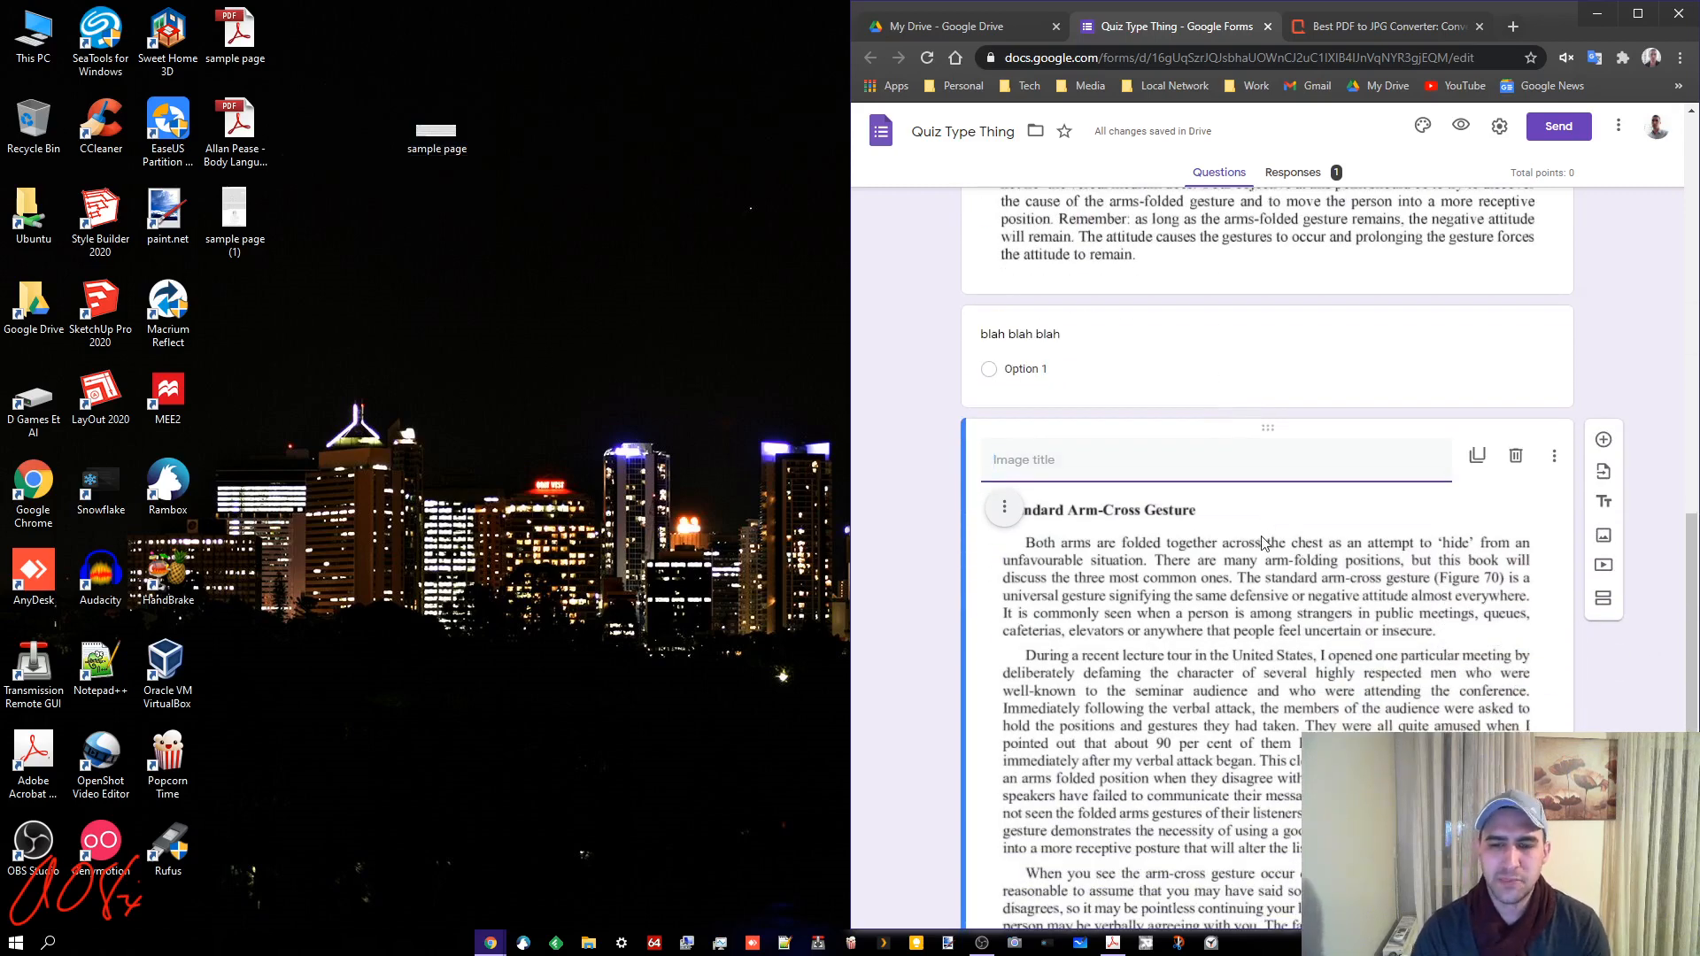
{"action": "scroll", "coordinate": [1324, 599], "scroll_direction": "up", "scroll_amount": 1}
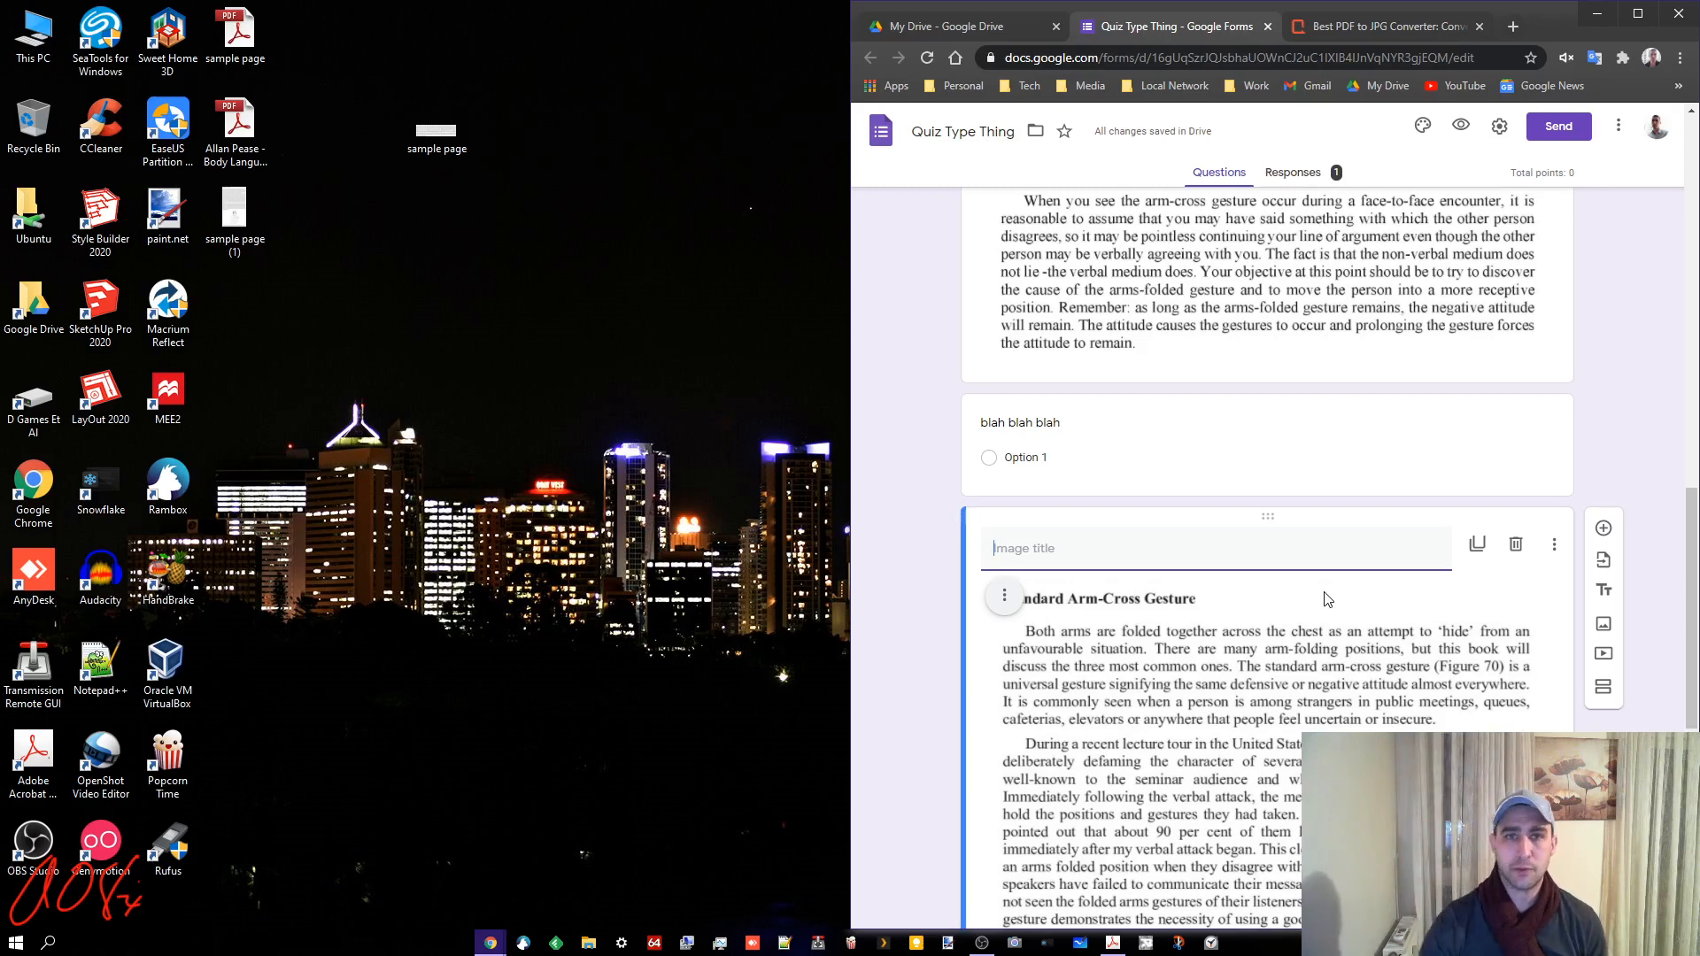
- Try to preview the quiz as a respondent, closing each preview and returning to the "Reading stuff" section in the editor
{"action": "left_click", "coordinate": [1465, 126]}
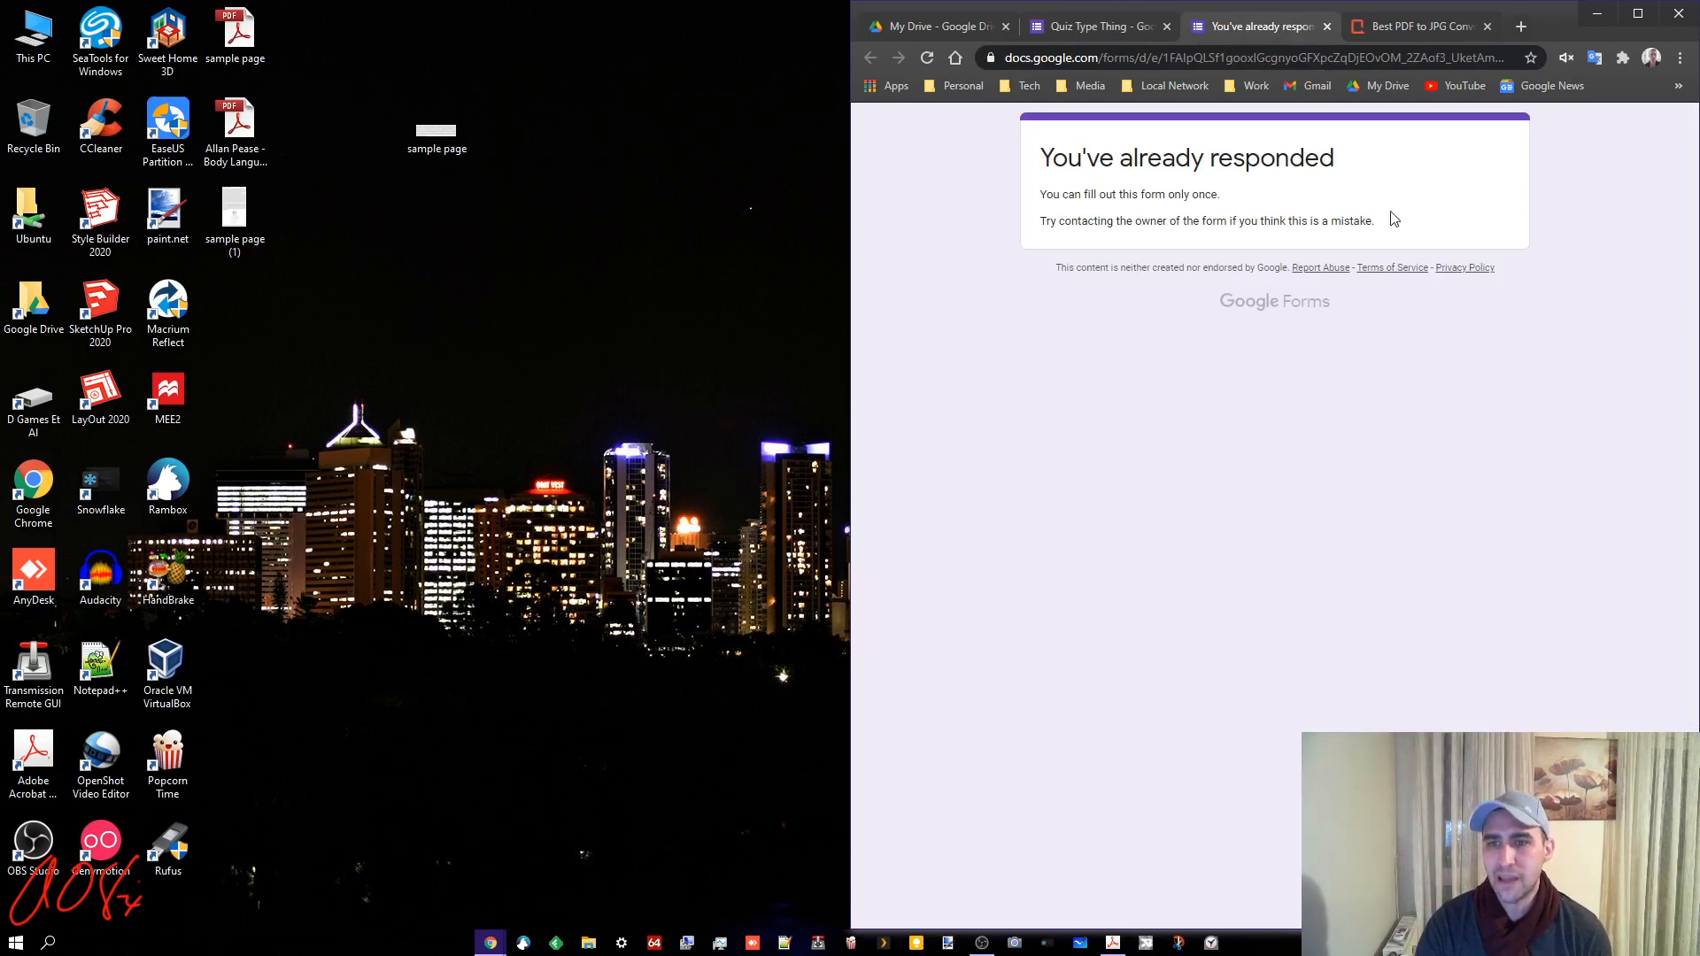
{"action": "left_click", "coordinate": [1326, 26]}
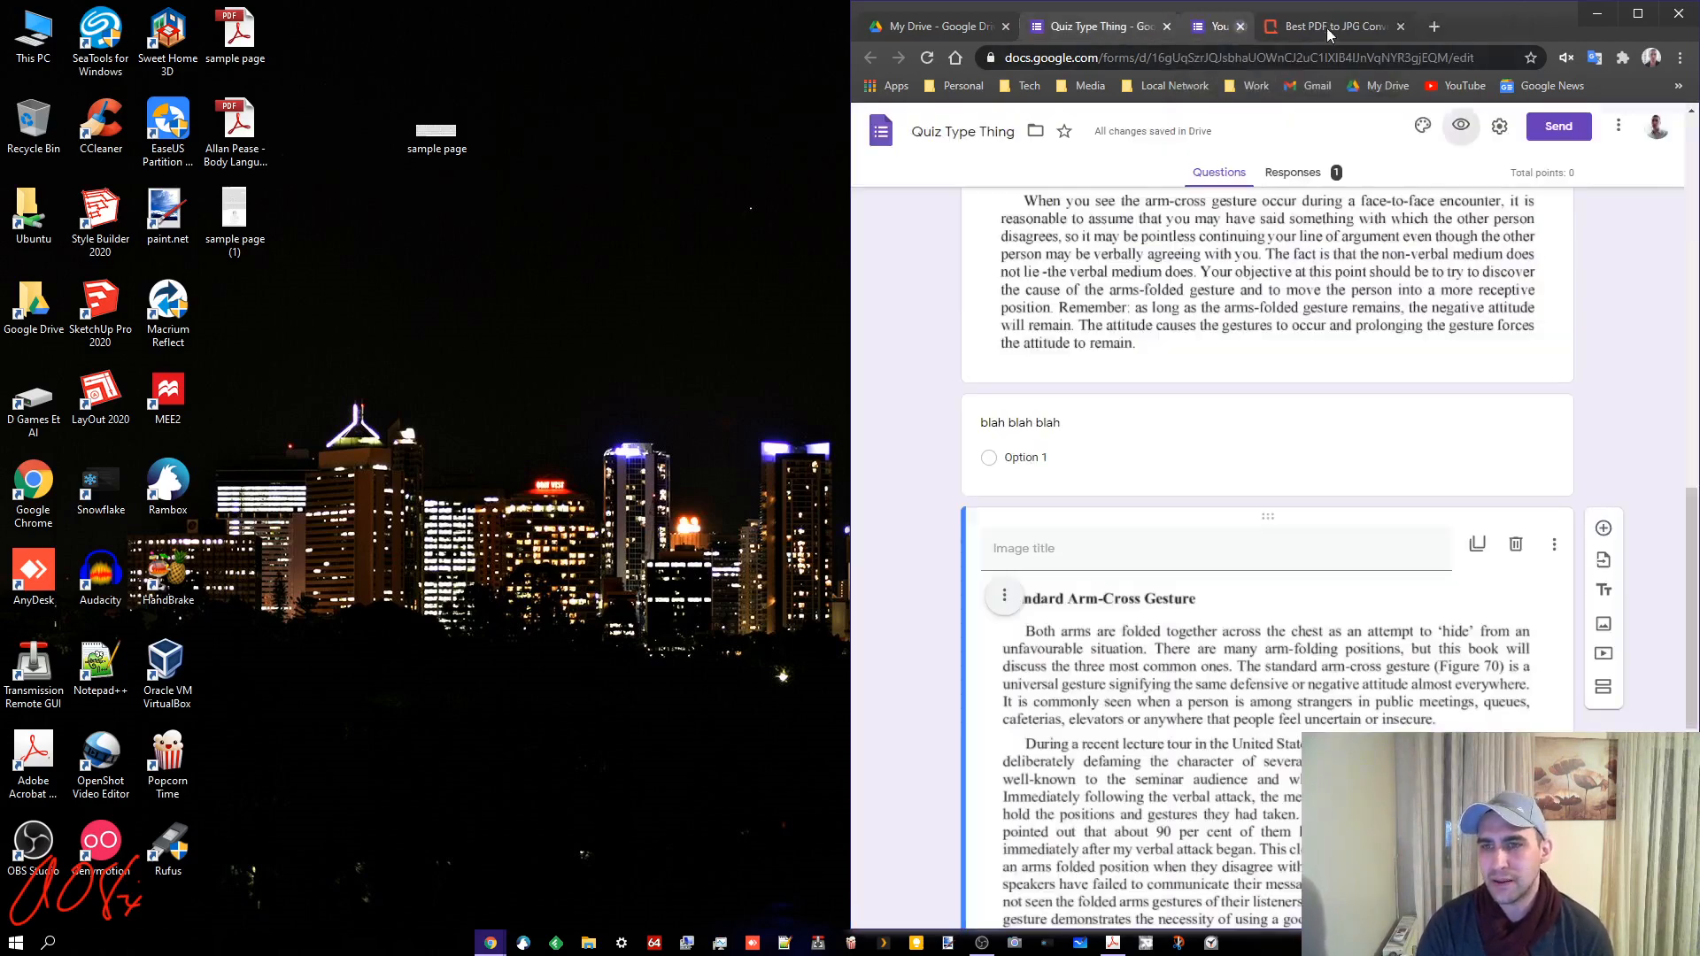
{"action": "scroll", "coordinate": [1590, 455], "scroll_direction": "up", "scroll_amount": 1}
{"action": "scroll", "coordinate": [1589, 454], "scroll_direction": "up", "scroll_amount": 7}
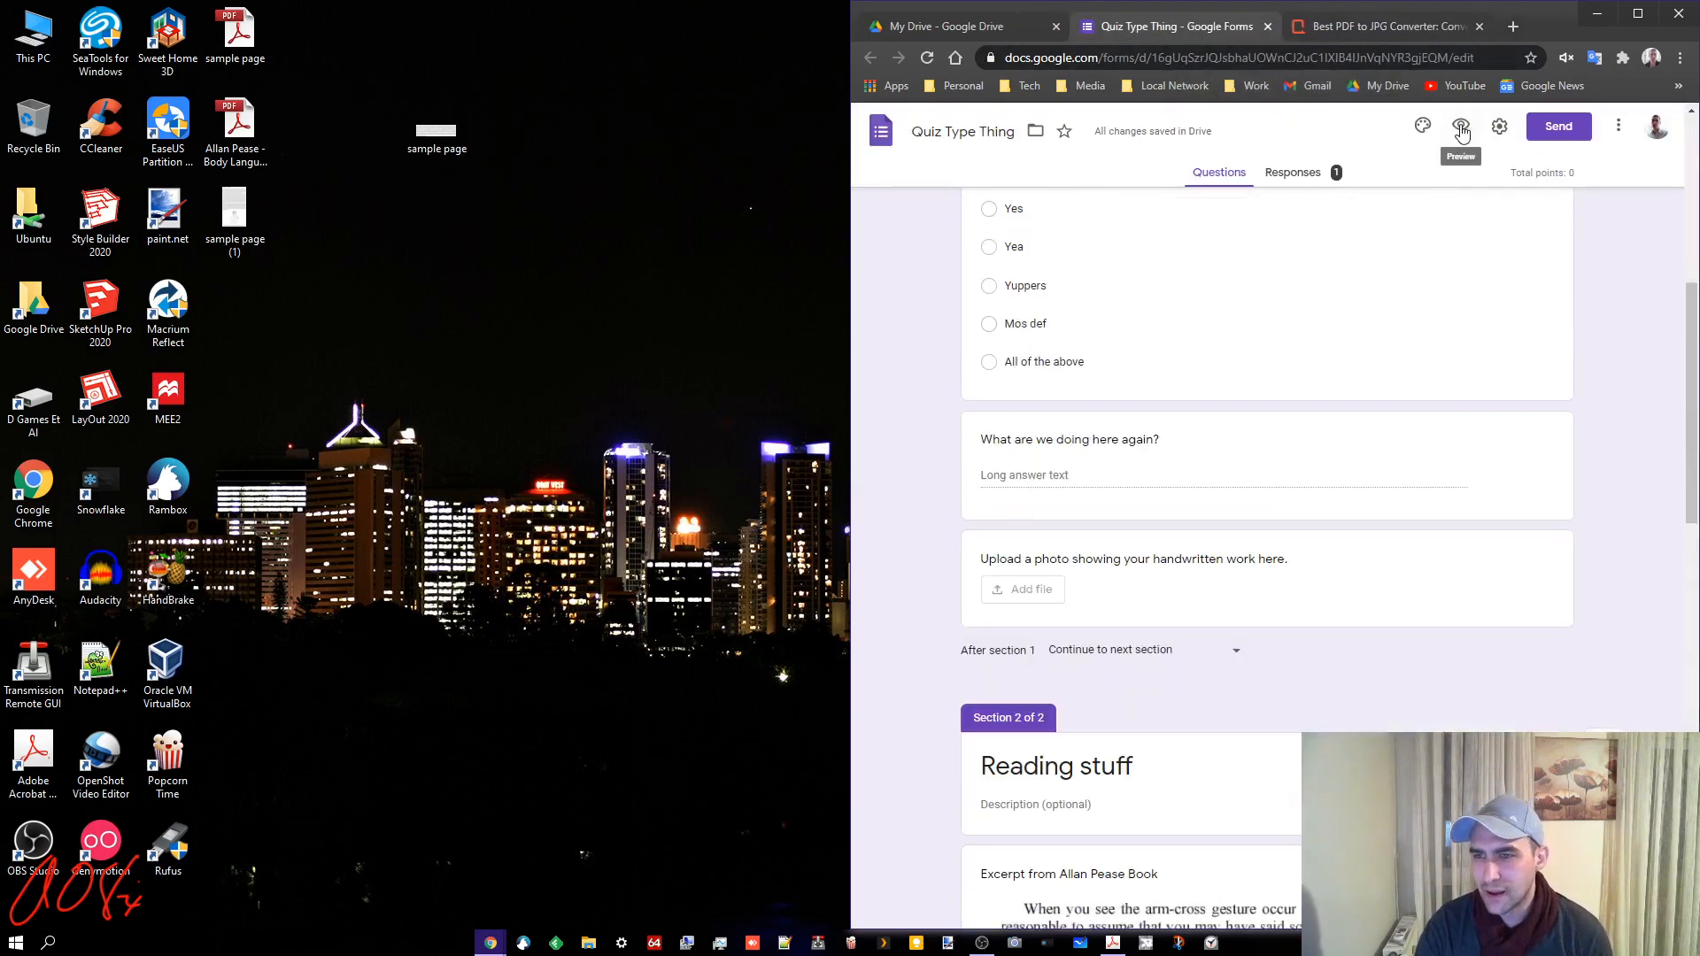
{"action": "left_click", "coordinate": [1461, 126]}
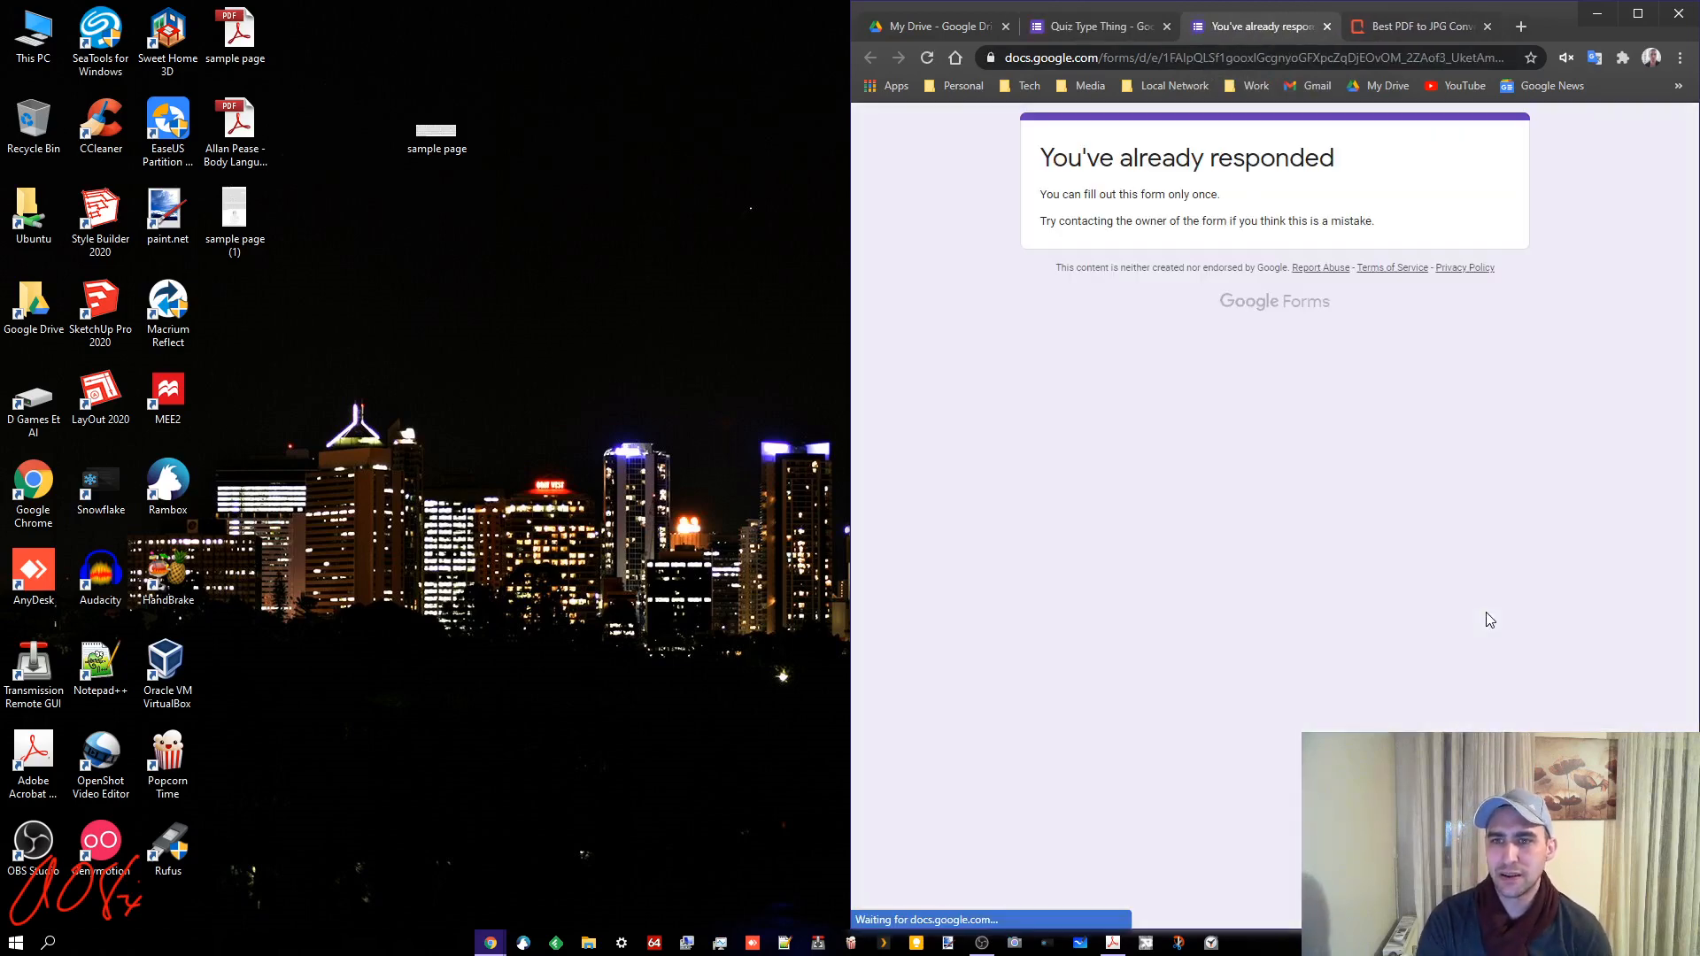
{"action": "left_click", "coordinate": [1326, 27]}
{"action": "scroll", "coordinate": [1492, 580], "scroll_direction": "down", "scroll_amount": 6}
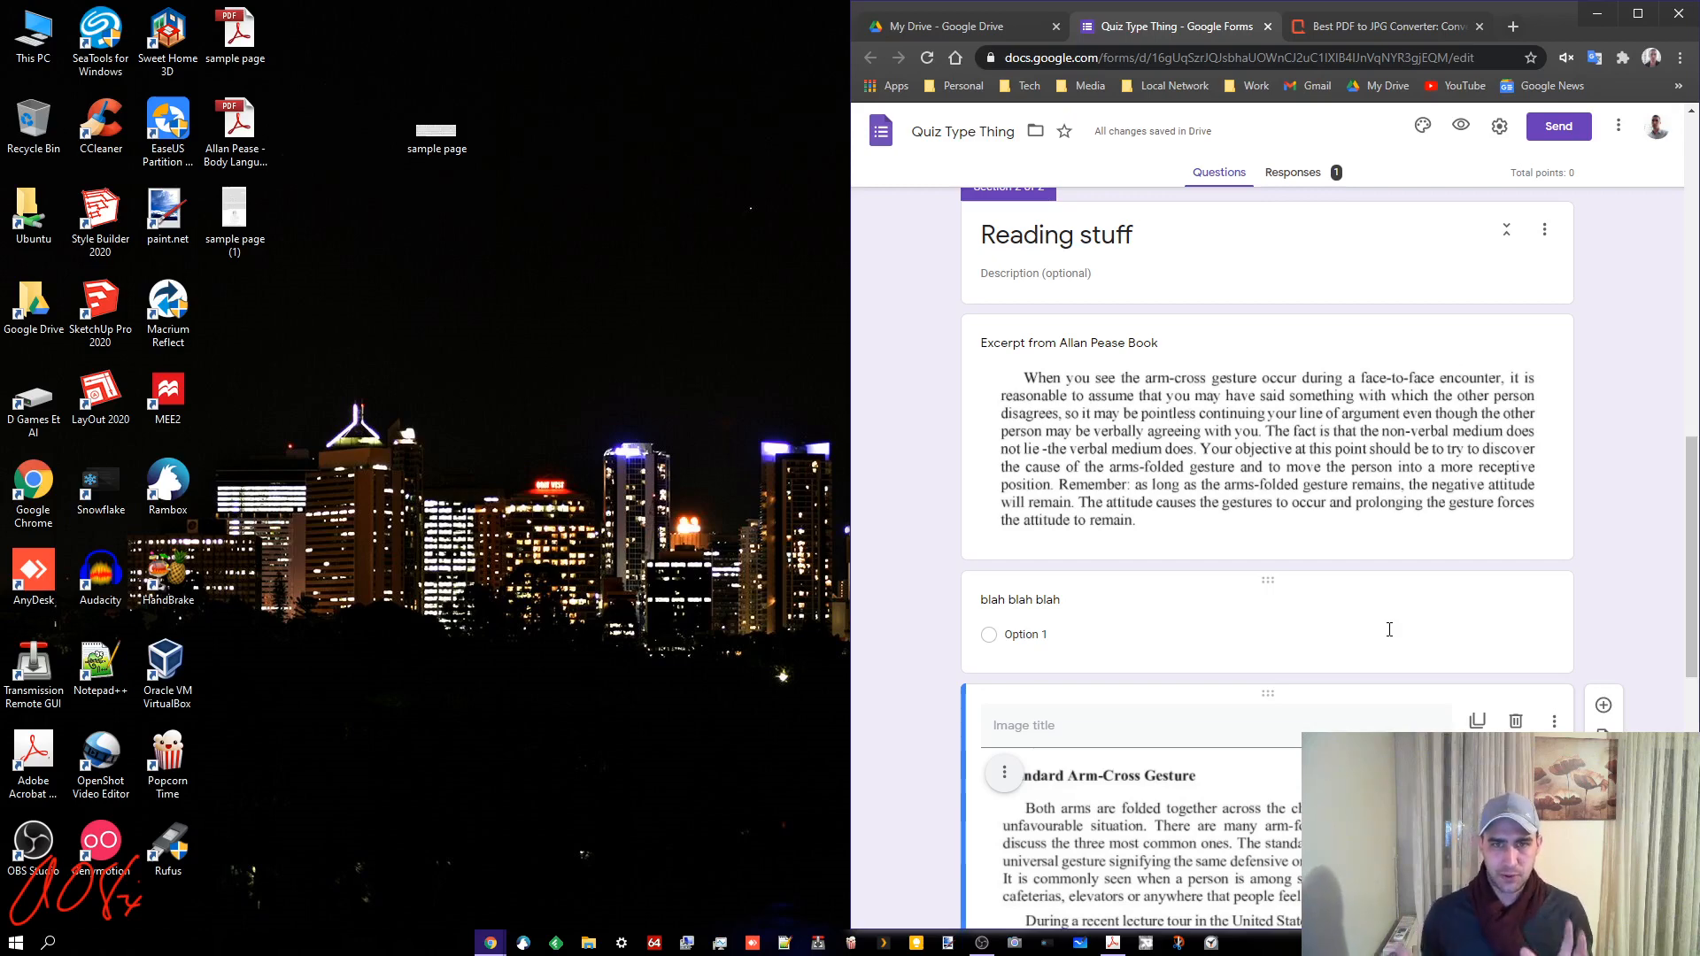
- Look back at the PDF to JPG converter page and examine the inserted page image in the quiz down to its figure
{"action": "left_click", "coordinate": [1381, 26]}
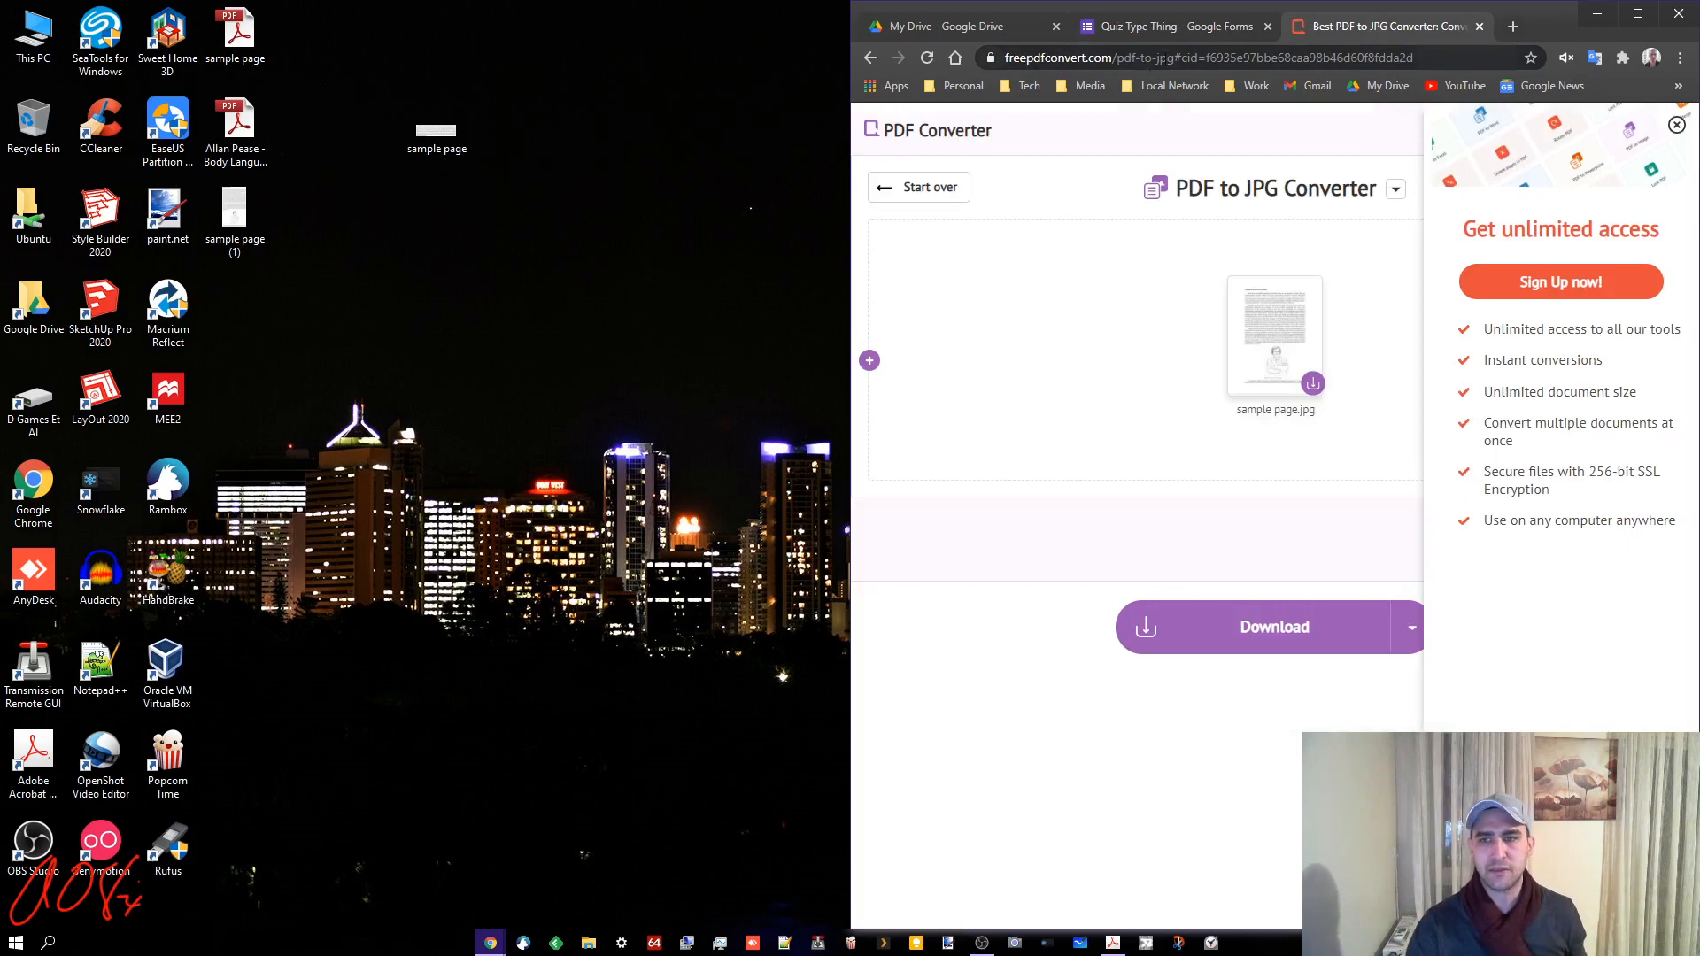
{"action": "left_click", "coordinate": [1156, 30]}
{"action": "scroll", "coordinate": [1452, 631], "scroll_direction": "down", "scroll_amount": 5}
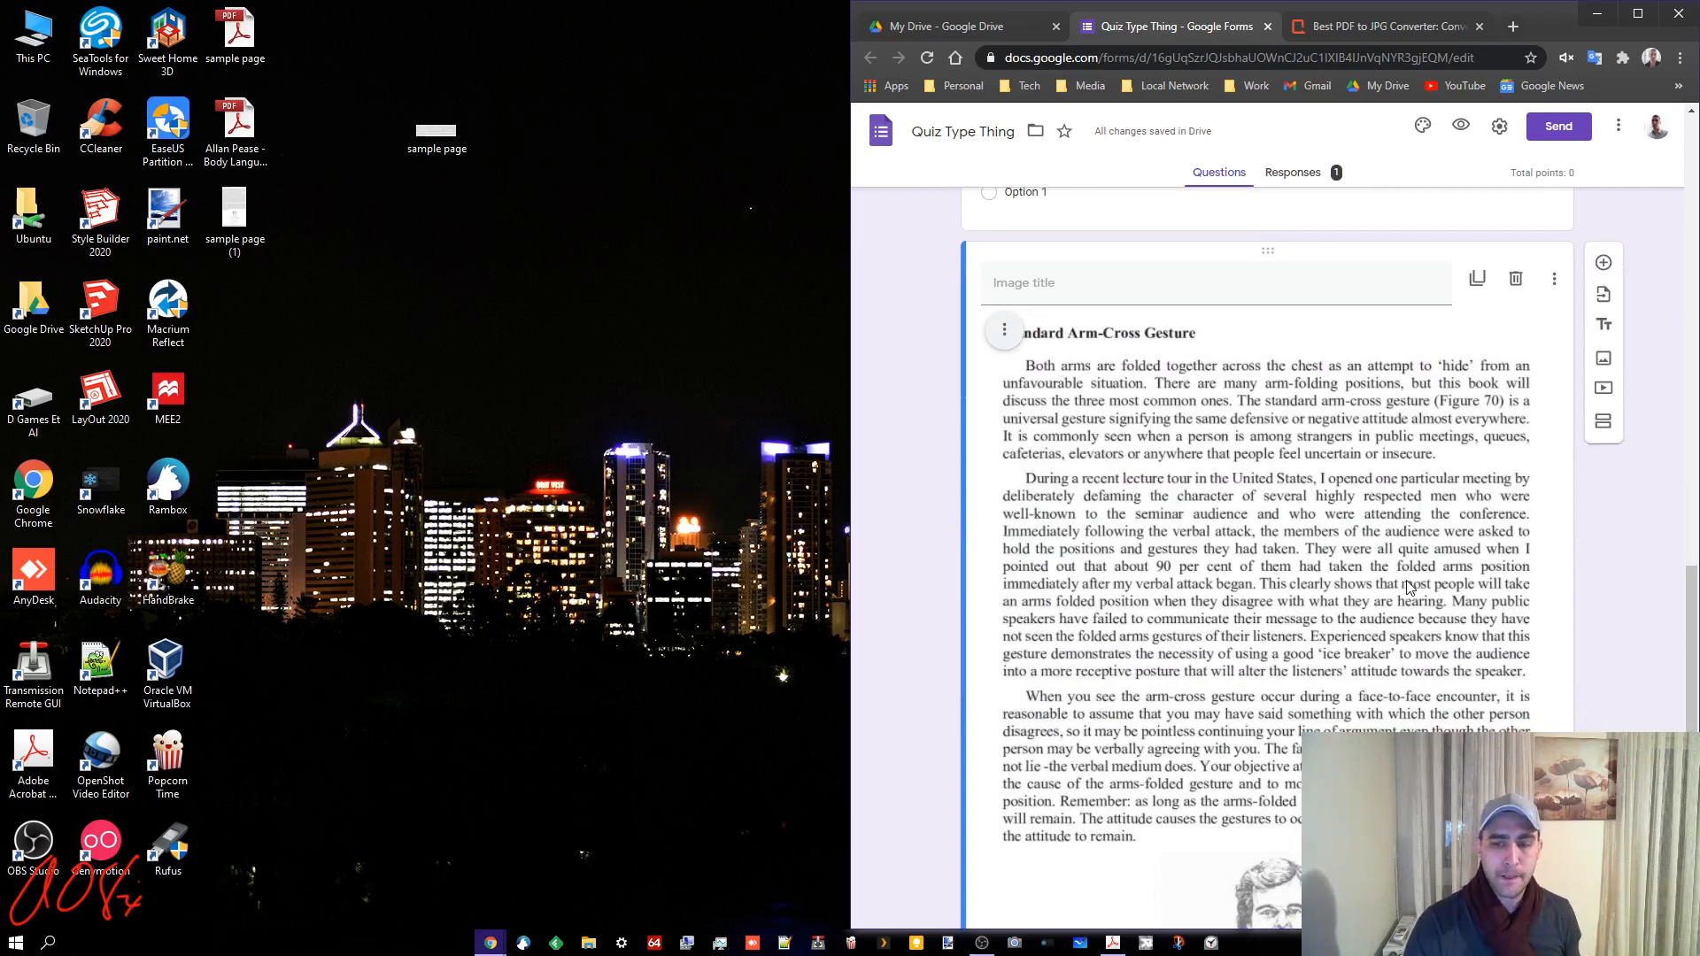
{"action": "scroll", "coordinate": [1289, 632], "scroll_direction": "down", "scroll_amount": 4}
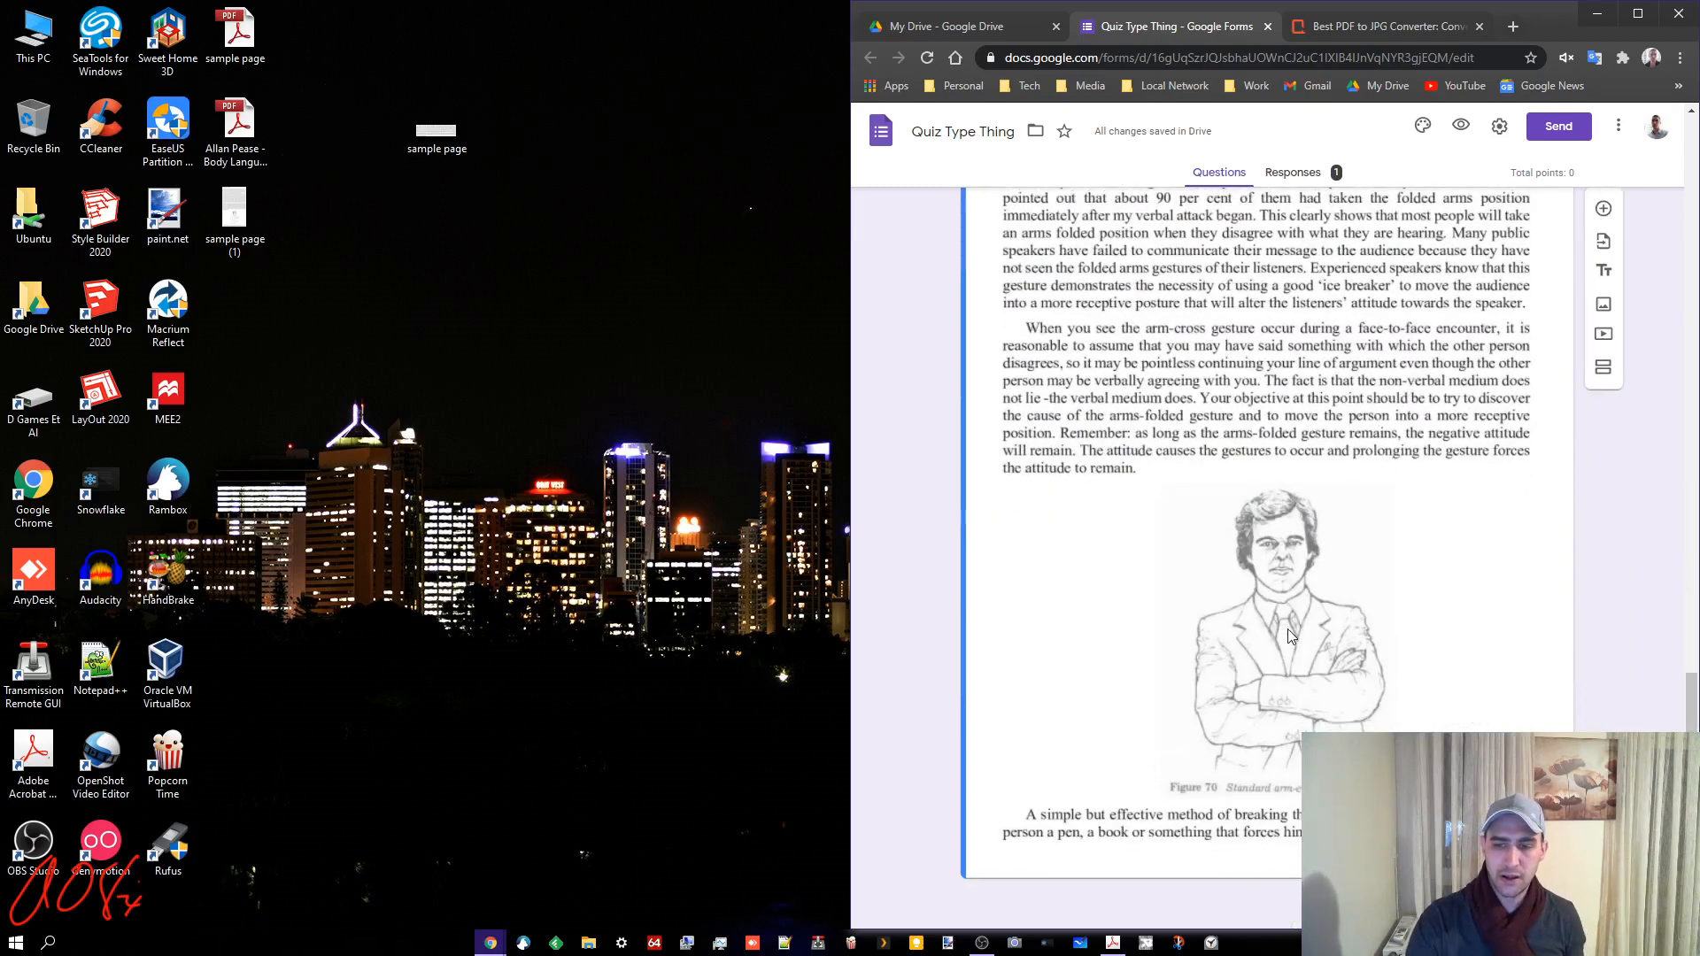